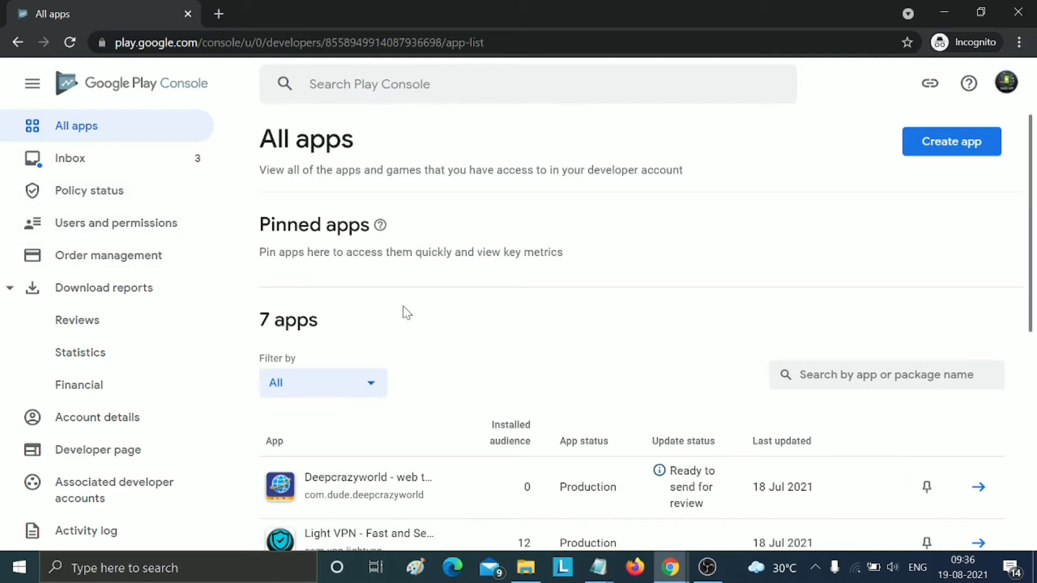
Step: Look over the list of existing apps and open the form for creating a new app
{"action": "scroll", "coordinate": [412, 307], "scroll_direction": "down", "scroll_amount": 5}
{"action": "scroll", "coordinate": [419, 324], "scroll_direction": "up", "scroll_amount": 5}
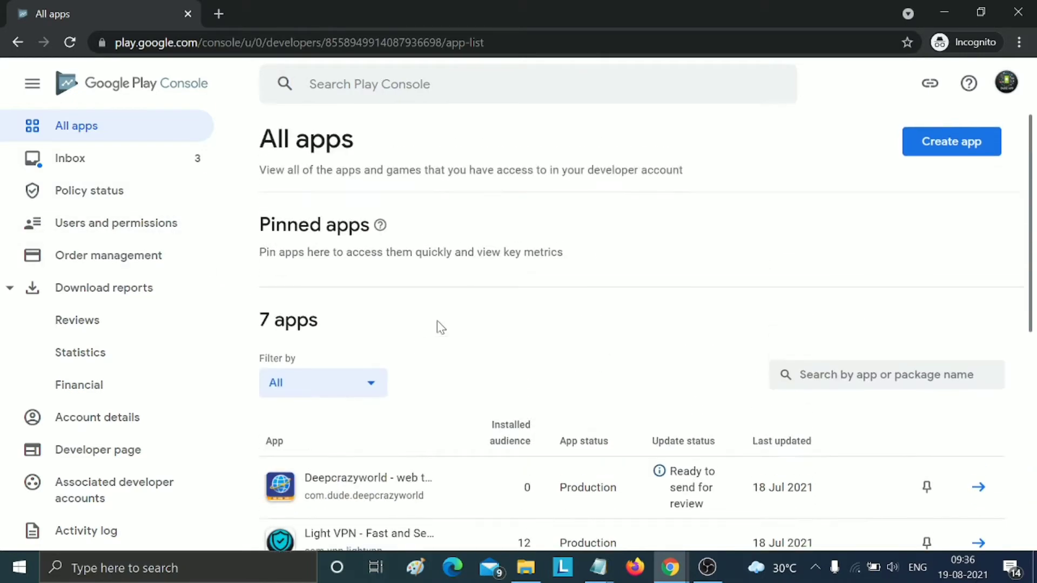
{"action": "left_click", "coordinate": [938, 143]}
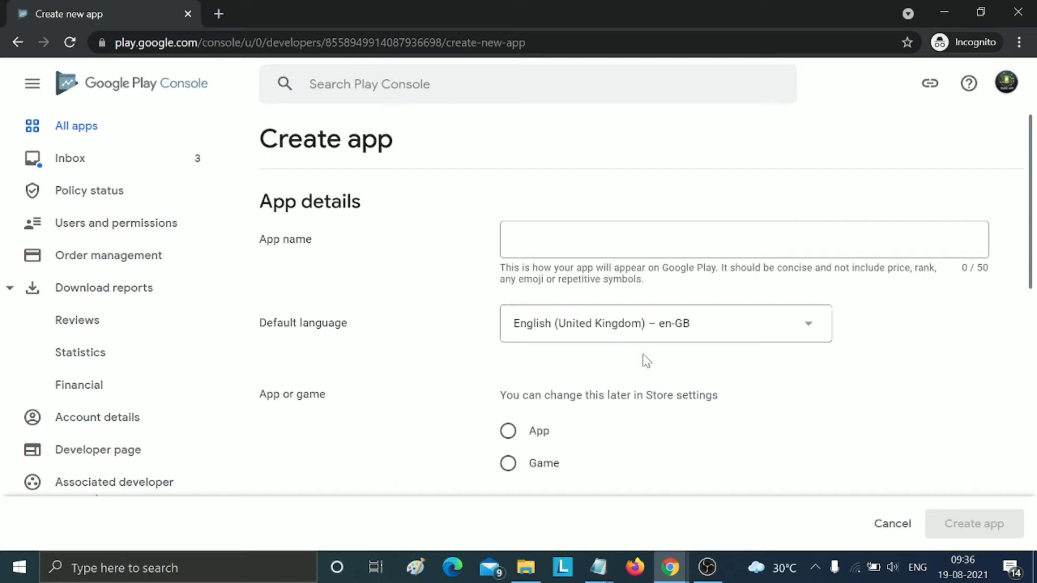
{"action": "scroll", "coordinate": [643, 359], "scroll_direction": "down", "scroll_amount": 10}
{"action": "scroll", "coordinate": [585, 375], "scroll_direction": "up", "scroll_amount": 10}
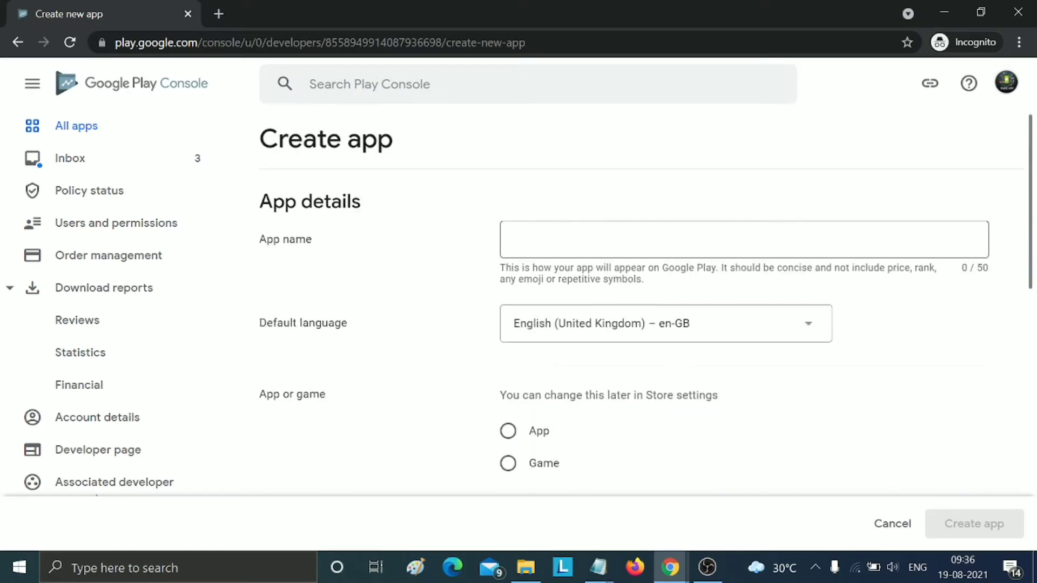
Step: Copy the app name "WallHunt - HD & Trending Wallpaper" from desc.txt in Notepad and enter it as the new app's name
{"action": "left_click", "coordinate": [697, 240]}
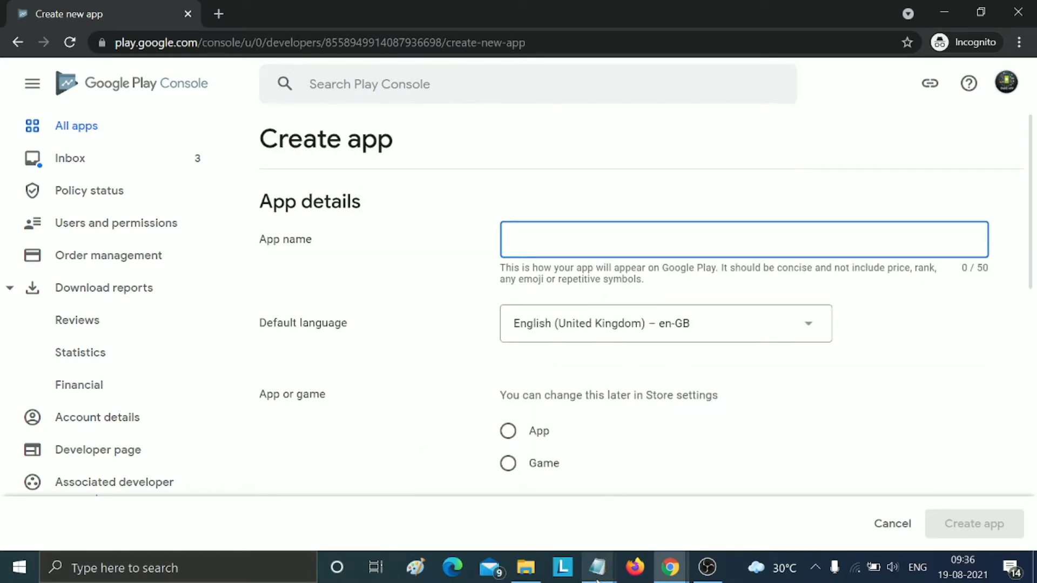
{"action": "mouse_move", "coordinate": [597, 580]}
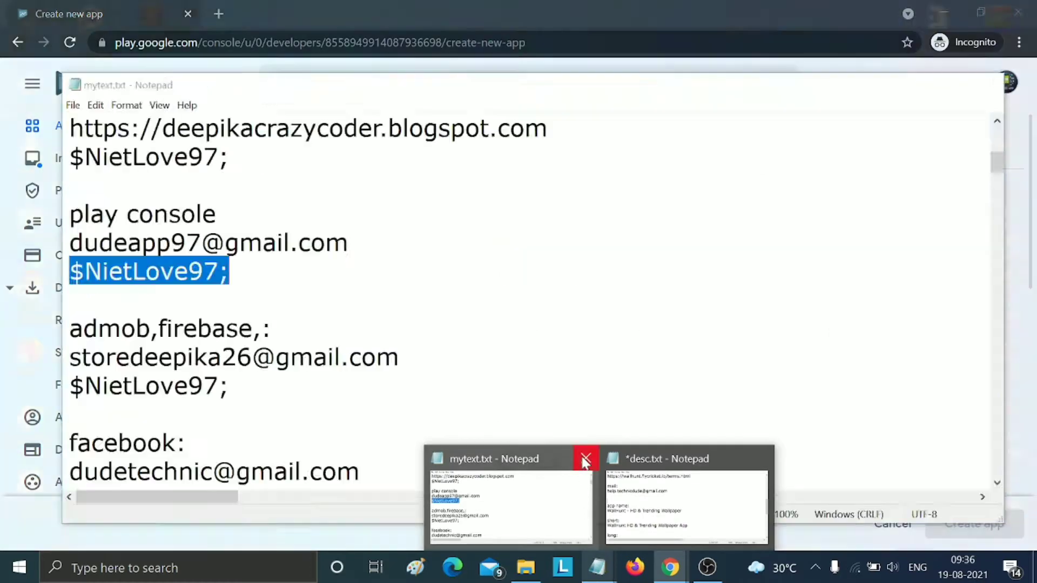
{"action": "left_click", "coordinate": [583, 461]}
{"action": "left_click", "coordinate": [594, 505]}
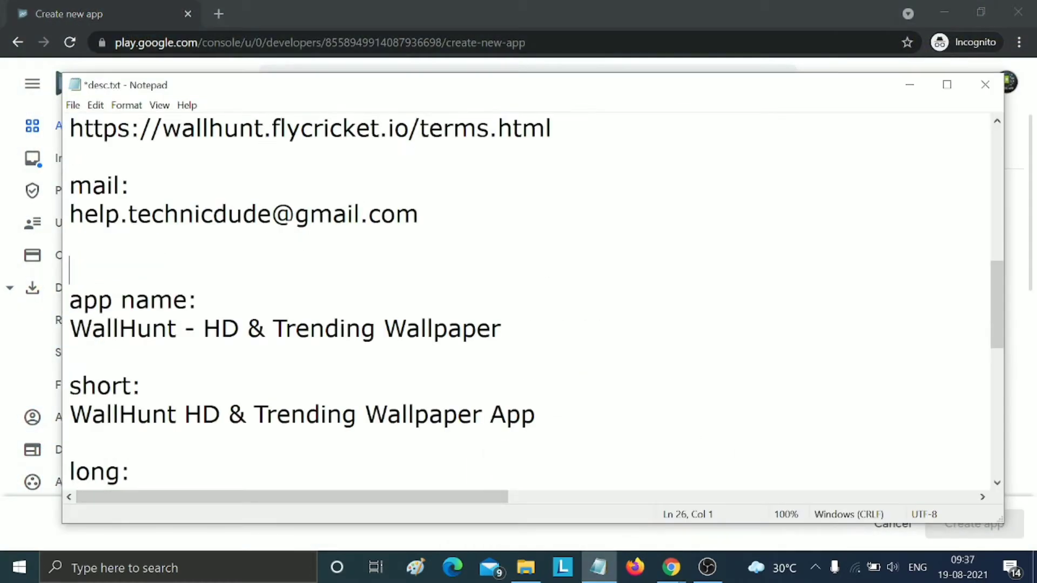
{"action": "left_click_drag", "start_coordinate": [69, 328], "coordinate": [501, 329]}
{"action": "key", "text": "ctrl+c"}
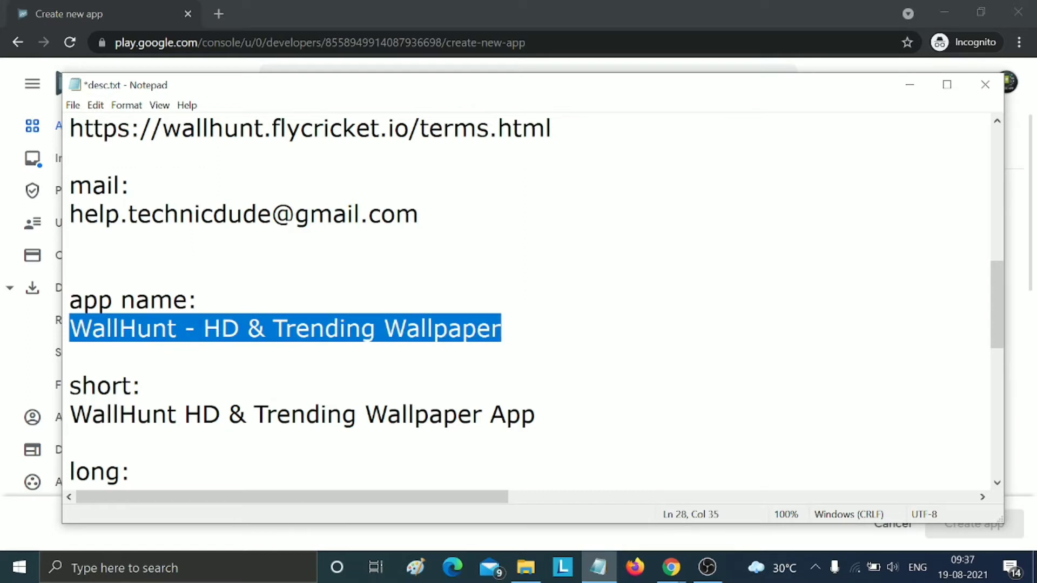
{"action": "scroll", "coordinate": [529, 302], "scroll_direction": "down", "scroll_amount": 1}
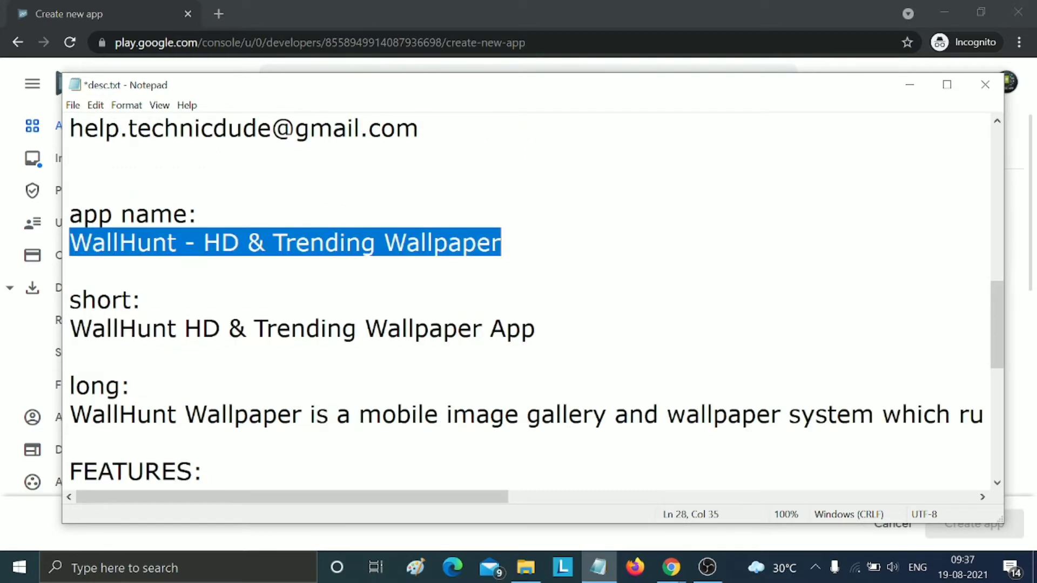
{"action": "left_click", "coordinate": [909, 85]}
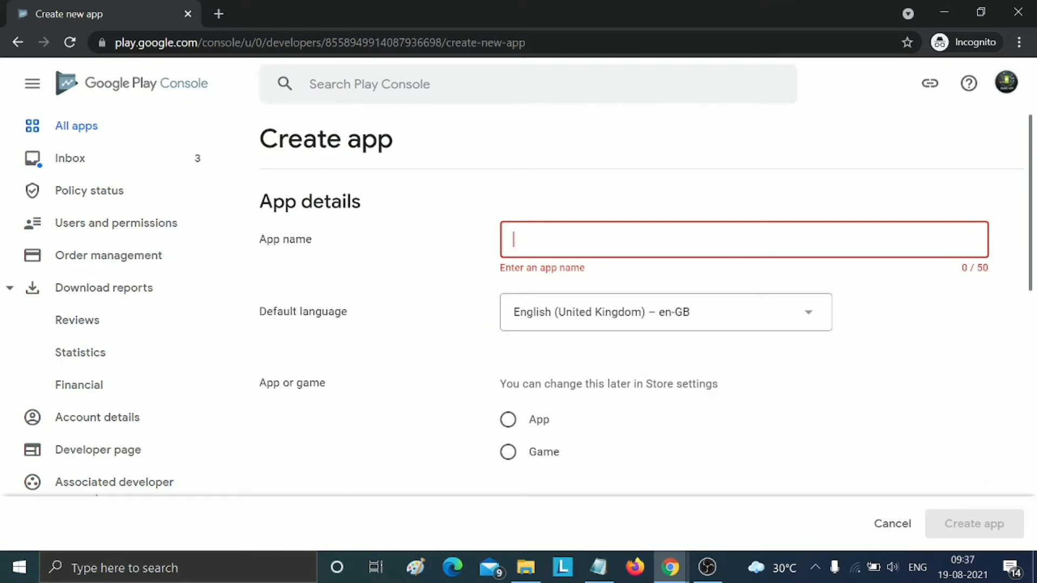
{"action": "key", "text": "ctrl+v"}
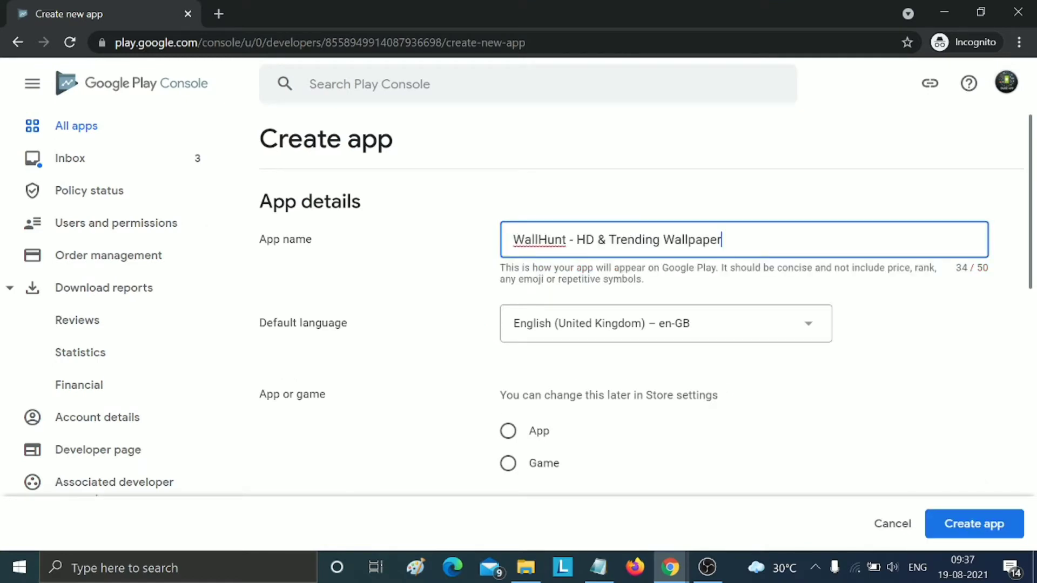
Step: Set the default language to English (United States) – en-US and classify the product as a free app
{"action": "left_click", "coordinate": [639, 321]}
{"action": "scroll", "coordinate": [629, 308], "scroll_direction": "down", "scroll_amount": 2}
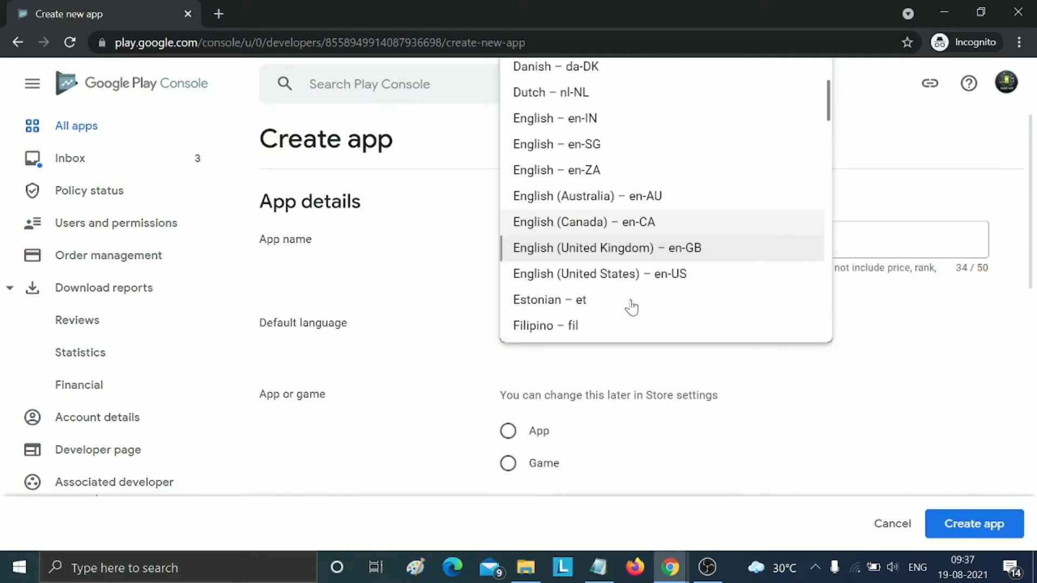
{"action": "left_click", "coordinate": [641, 282]}
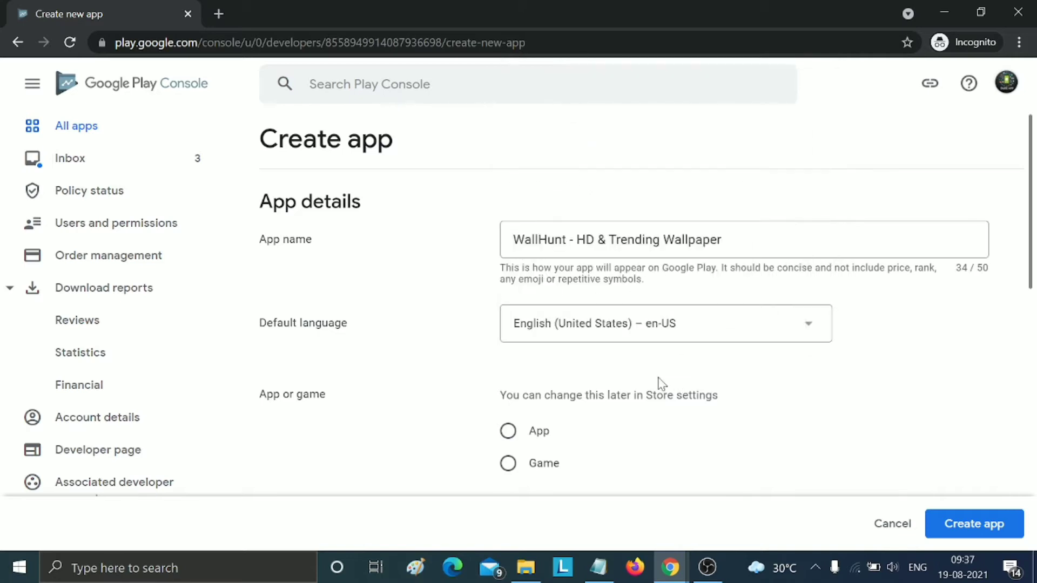
{"action": "scroll", "coordinate": [656, 381], "scroll_direction": "down", "scroll_amount": 2}
{"action": "left_click", "coordinate": [507, 309]}
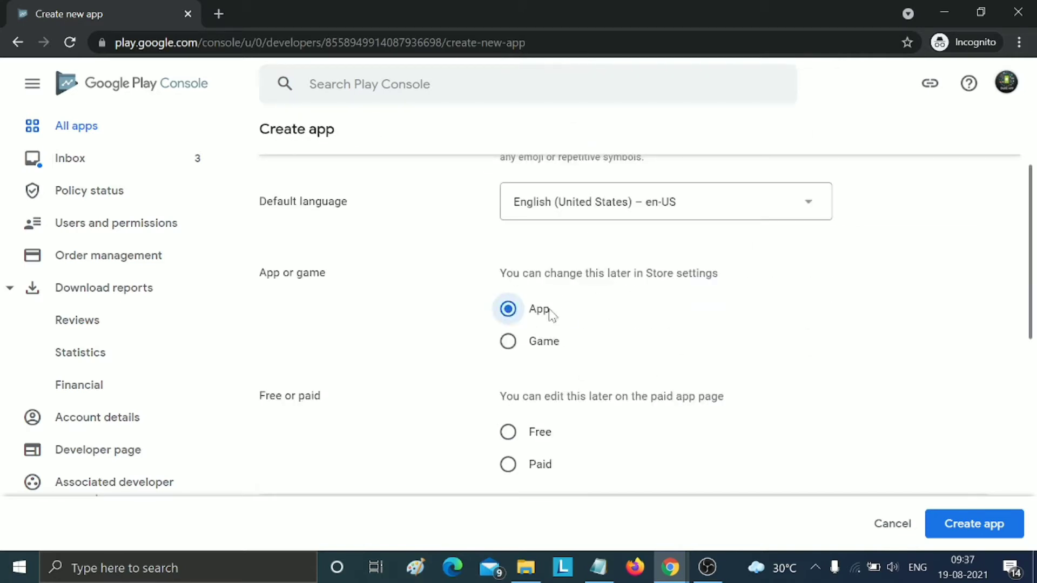
{"action": "scroll", "coordinate": [588, 340], "scroll_direction": "down", "scroll_amount": 2}
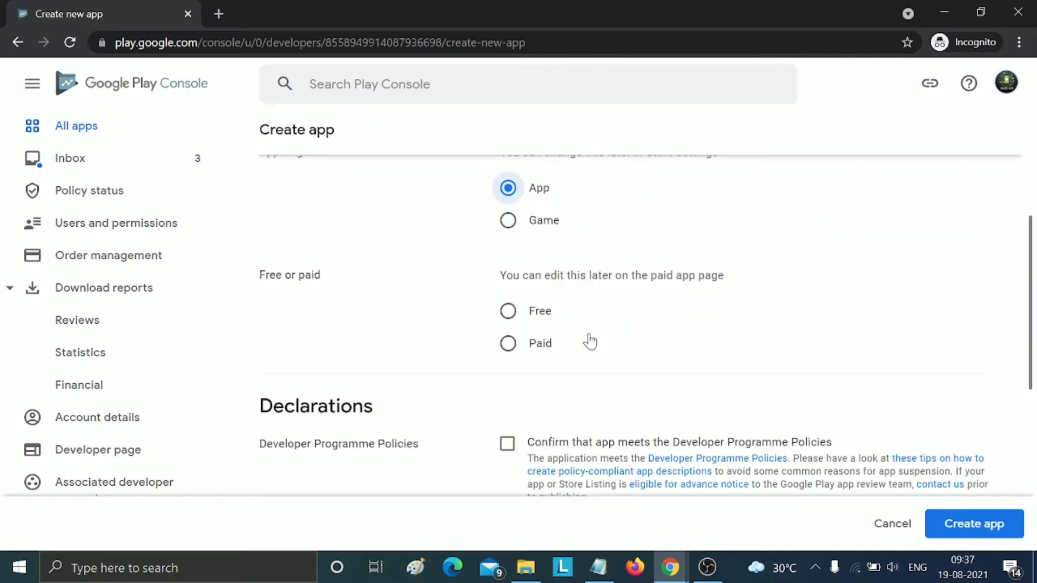
{"action": "left_click", "coordinate": [508, 310]}
Step: Accept the Developer Programme Policies, Play app signing Terms of Service and US export laws declarations
{"action": "scroll", "coordinate": [653, 366], "scroll_direction": "down", "scroll_amount": 4}
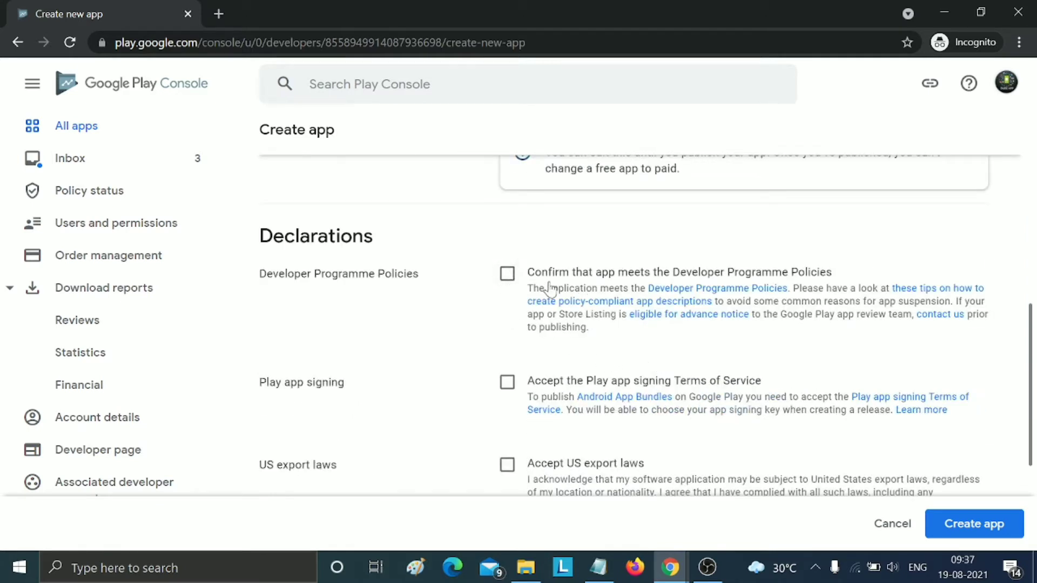
{"action": "left_click", "coordinate": [507, 273]}
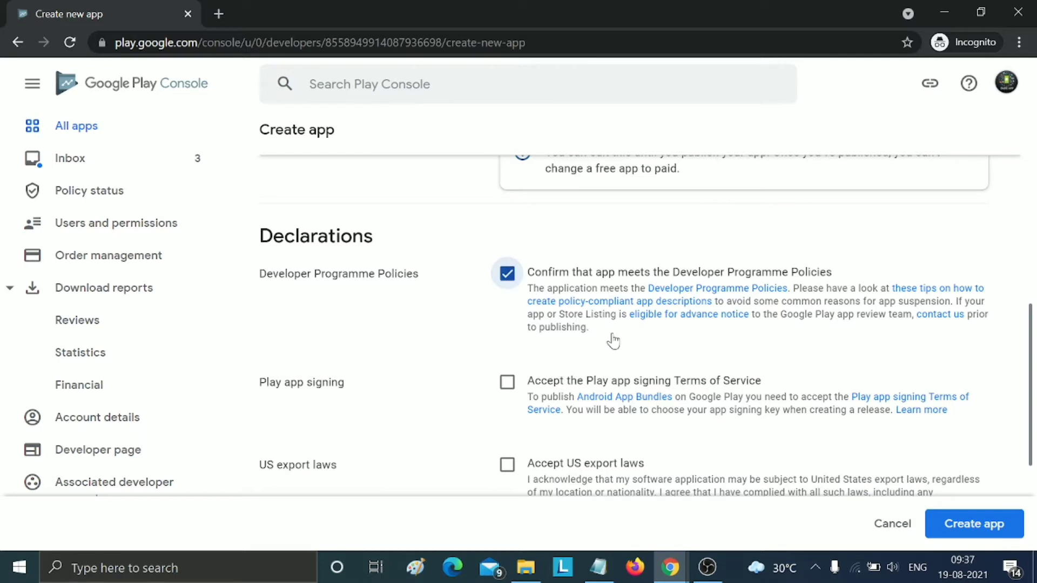
{"action": "scroll", "coordinate": [616, 340], "scroll_direction": "down", "scroll_amount": 2}
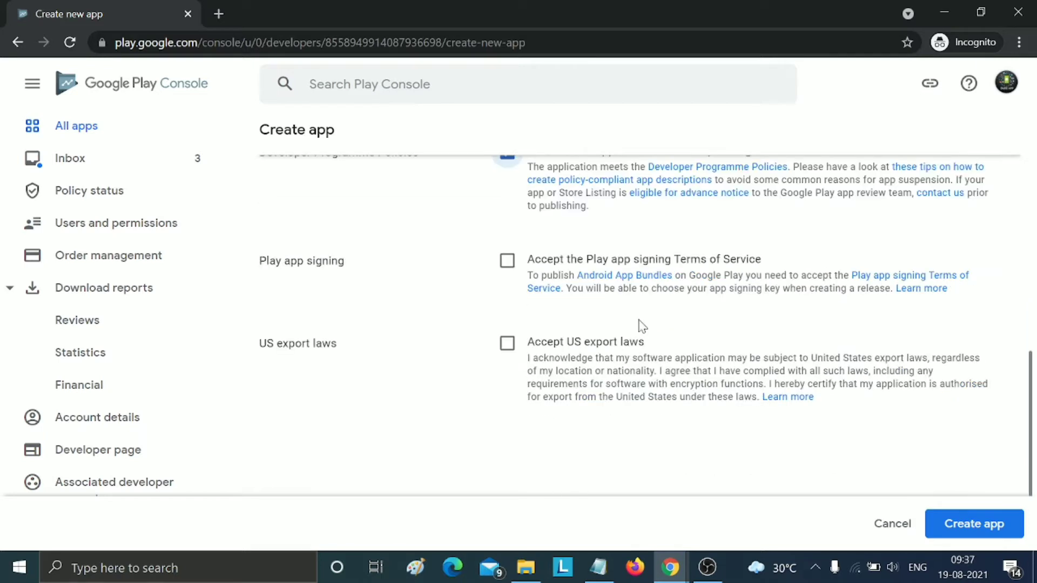
{"action": "left_click", "coordinate": [507, 263]}
{"action": "left_click", "coordinate": [513, 353]}
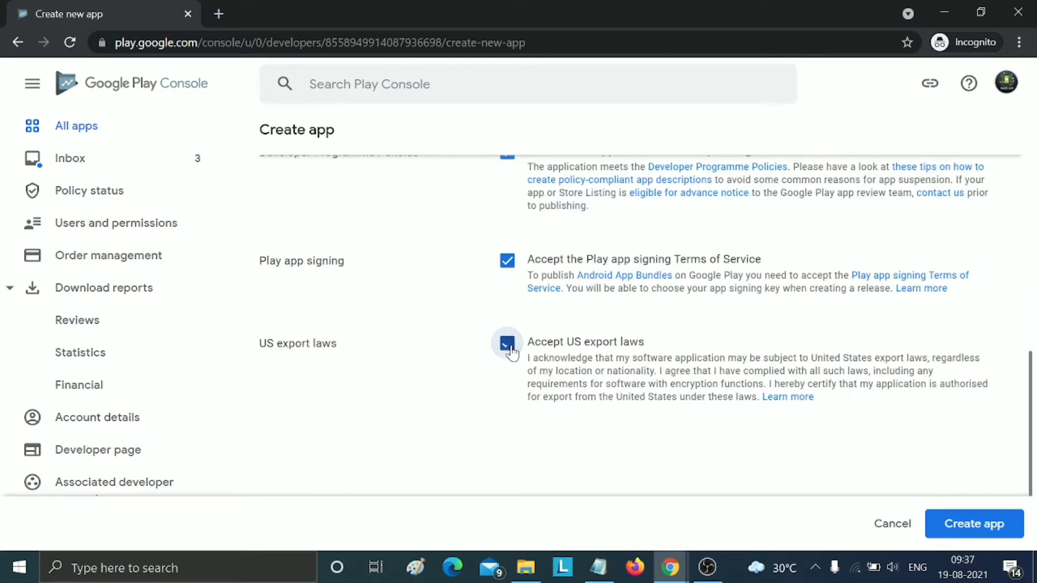
Step: Review the entered app details and declarations, and create the app
{"action": "scroll", "coordinate": [486, 378], "scroll_direction": "up", "scroll_amount": 2}
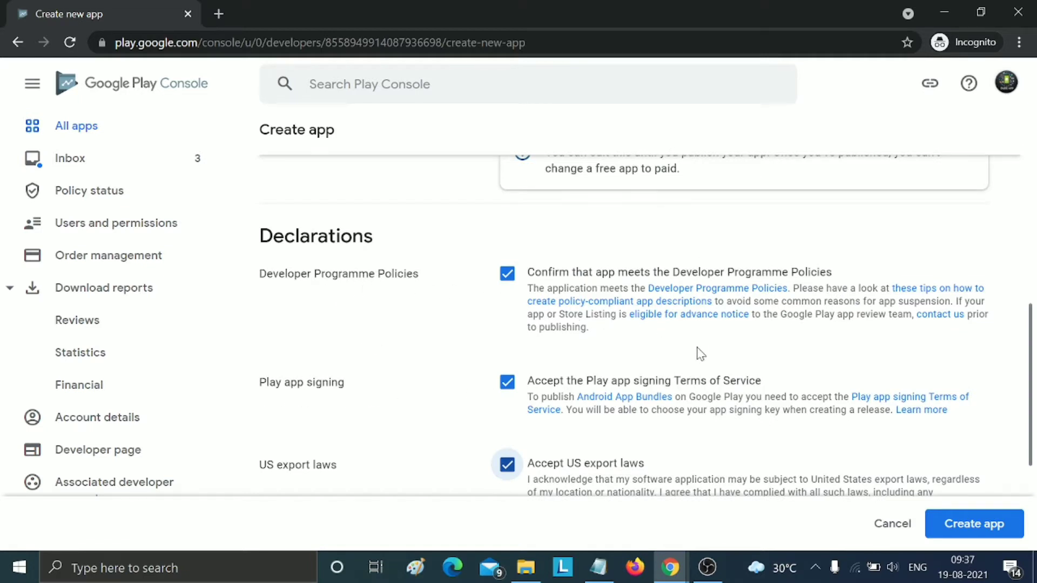
{"action": "scroll", "coordinate": [702, 354], "scroll_direction": "up", "scroll_amount": 8}
{"action": "scroll", "coordinate": [702, 354], "scroll_direction": "down", "scroll_amount": 6}
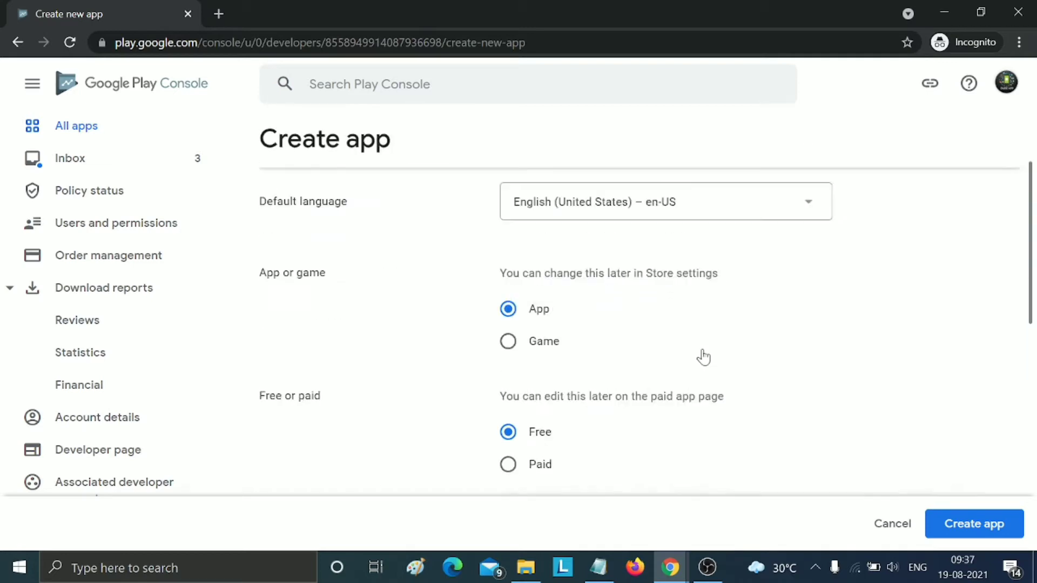
{"action": "left_click", "coordinate": [943, 527]}
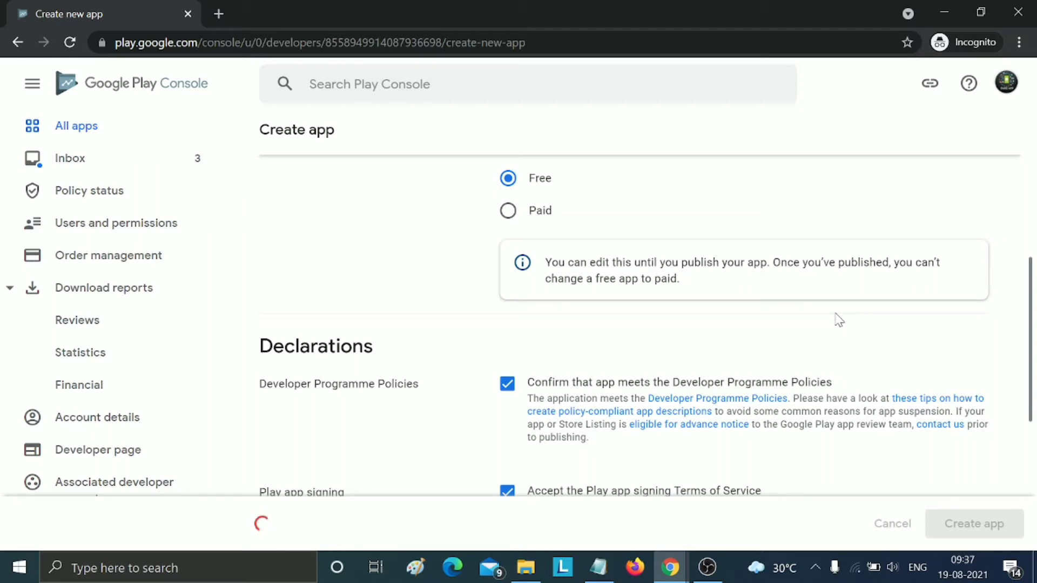
Step: Look through the new app's dashboard and expand the task list for providing app information and setting up the Store Listing
{"action": "scroll", "coordinate": [839, 320], "scroll_direction": "up", "scroll_amount": 5}
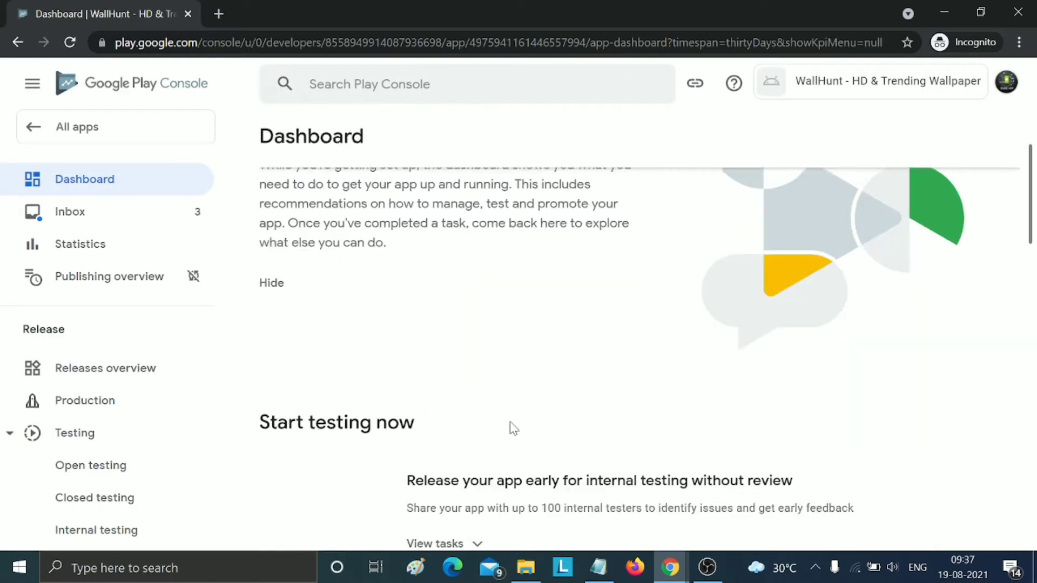
{"action": "scroll", "coordinate": [512, 428], "scroll_direction": "down", "scroll_amount": 4}
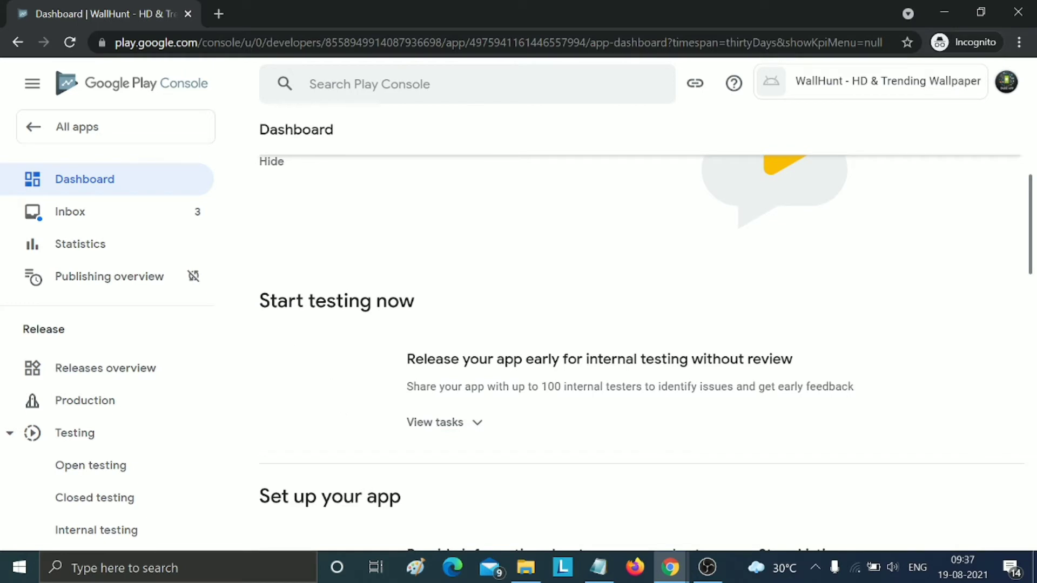
{"action": "left_click_drag", "start_coordinate": [260, 301], "coordinate": [414, 300]}
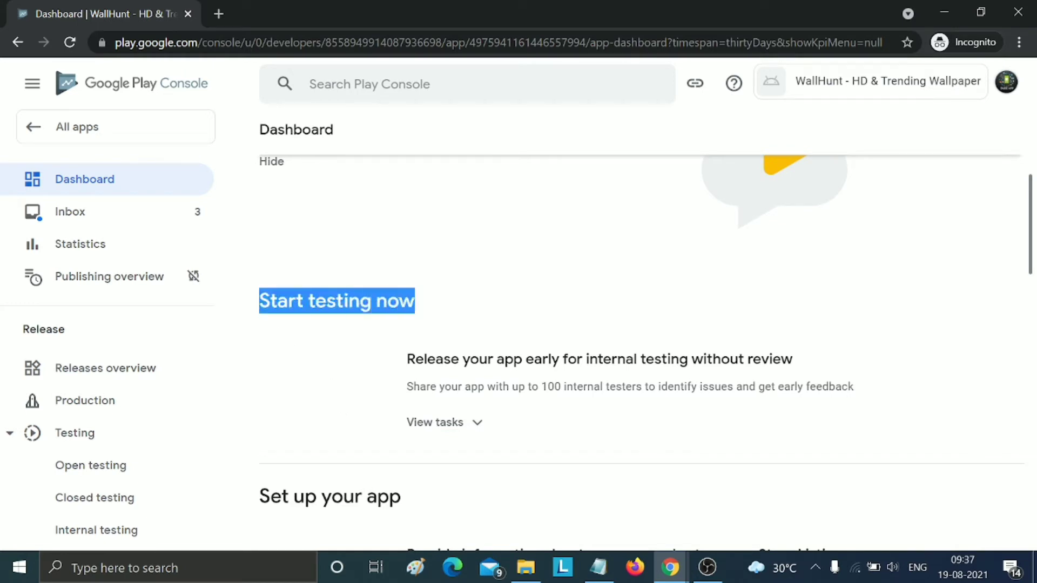
{"action": "scroll", "coordinate": [589, 346], "scroll_direction": "down", "scroll_amount": 2}
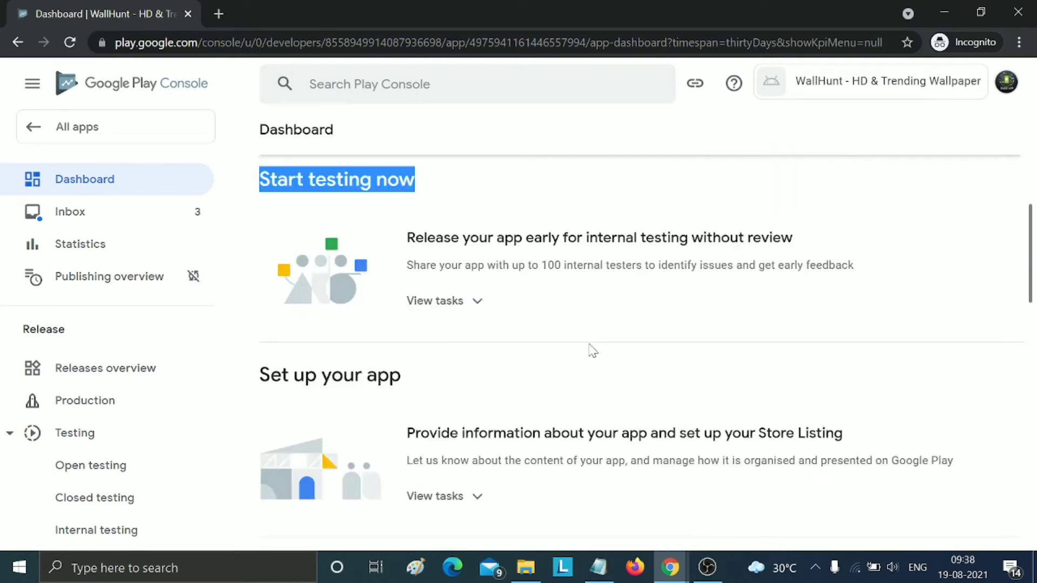
{"action": "scroll", "coordinate": [592, 351], "scroll_direction": "down", "scroll_amount": 2}
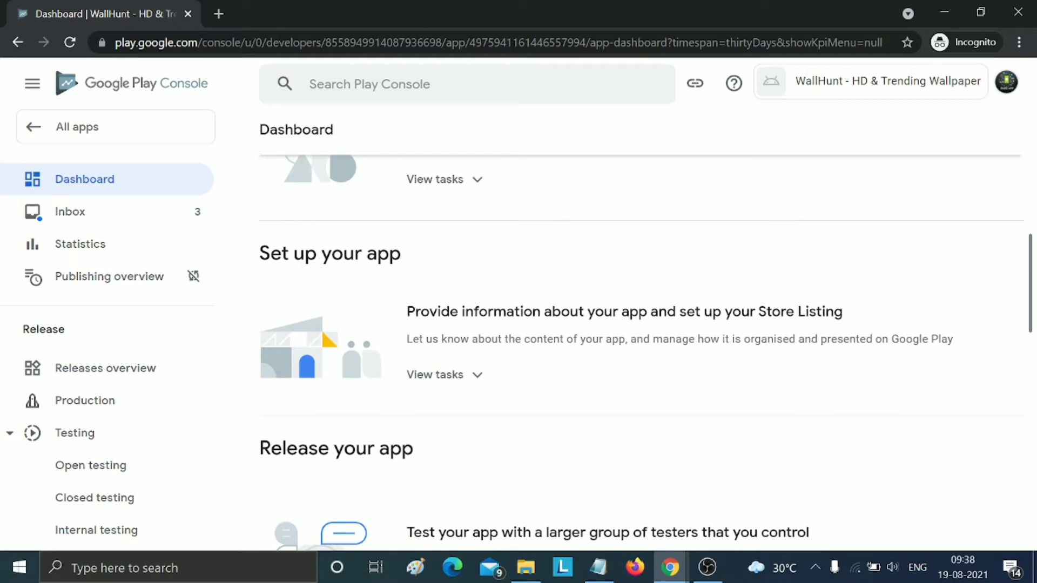
{"action": "left_click", "coordinate": [450, 373]}
{"action": "scroll", "coordinate": [640, 376], "scroll_direction": "down", "scroll_amount": 2}
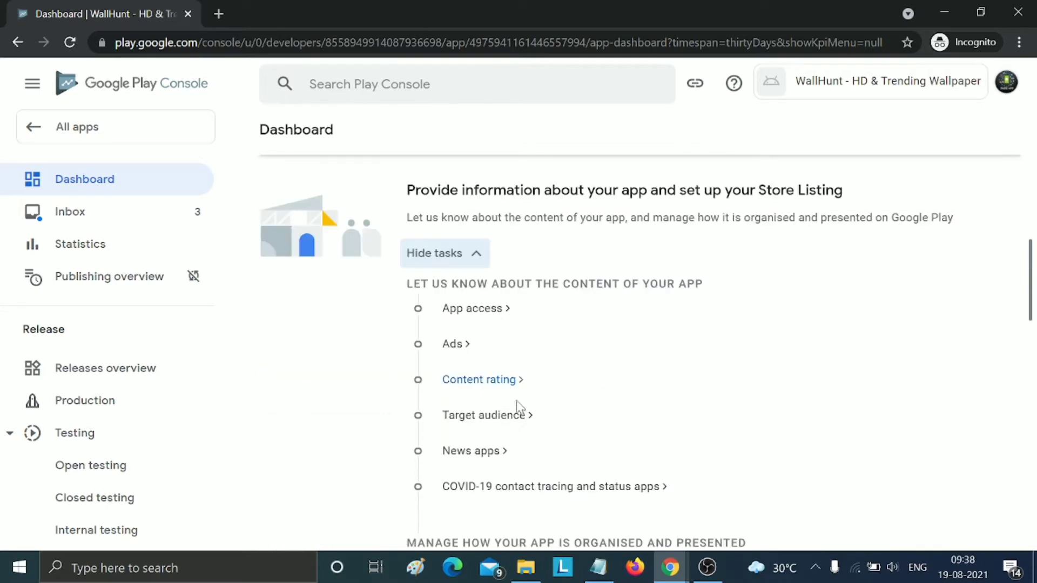
Step: Declare under App access that all functionality is available without special access, save it and return to the dashboard
{"action": "left_click", "coordinate": [471, 318]}
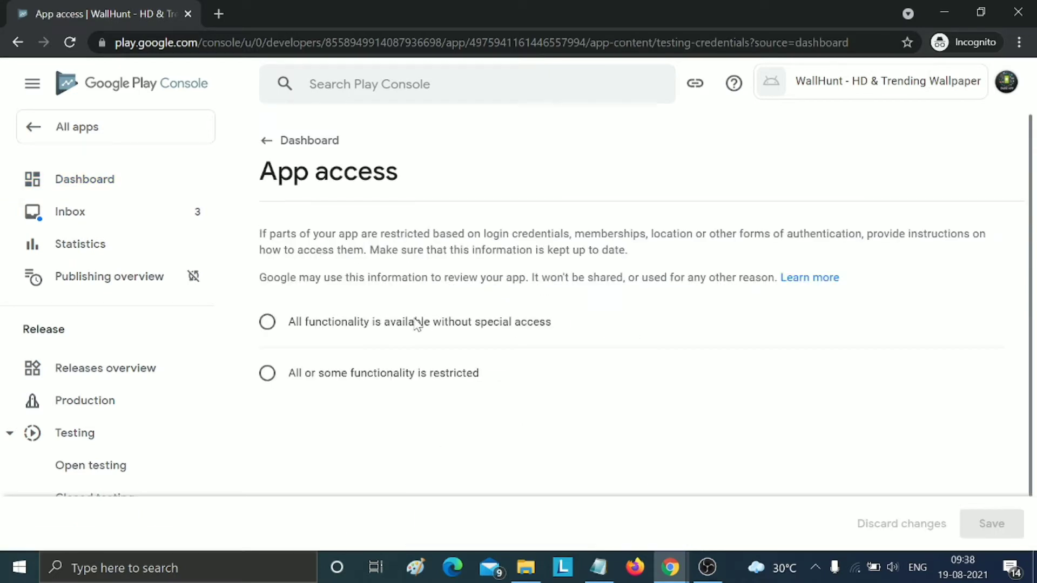
{"action": "left_click", "coordinate": [266, 321]}
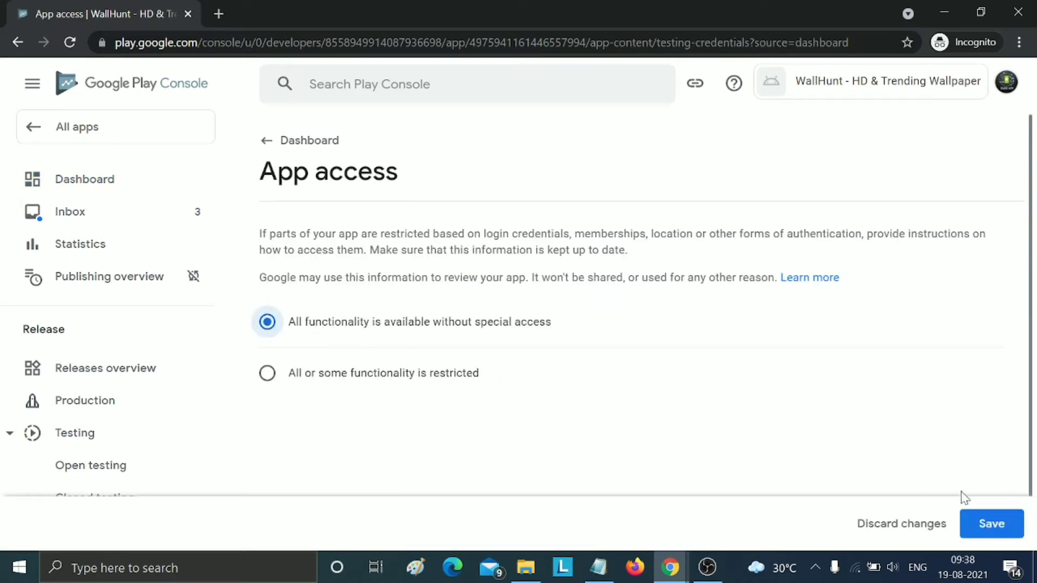
{"action": "left_click", "coordinate": [990, 523]}
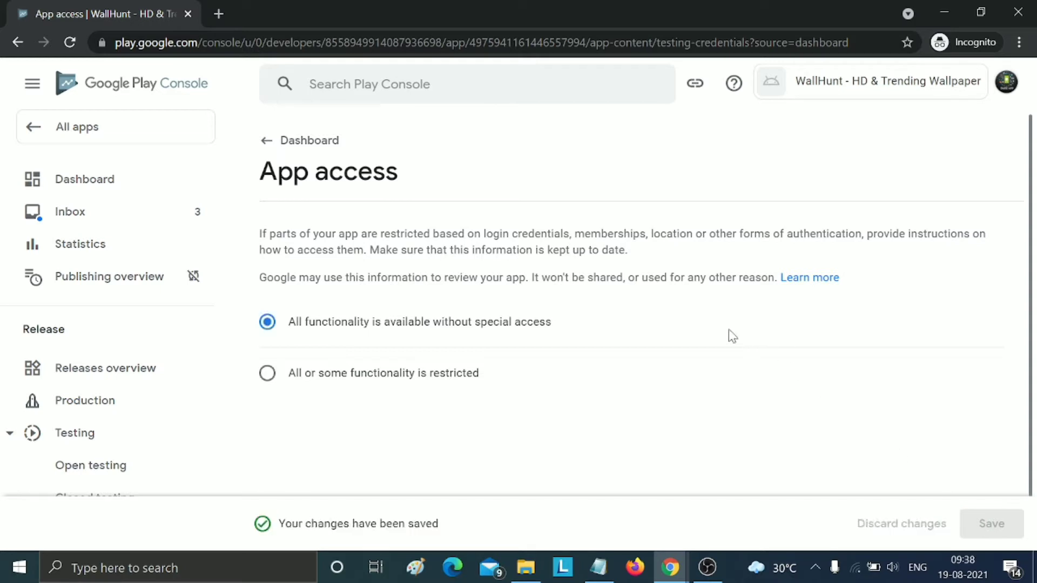
{"action": "left_click", "coordinate": [265, 142]}
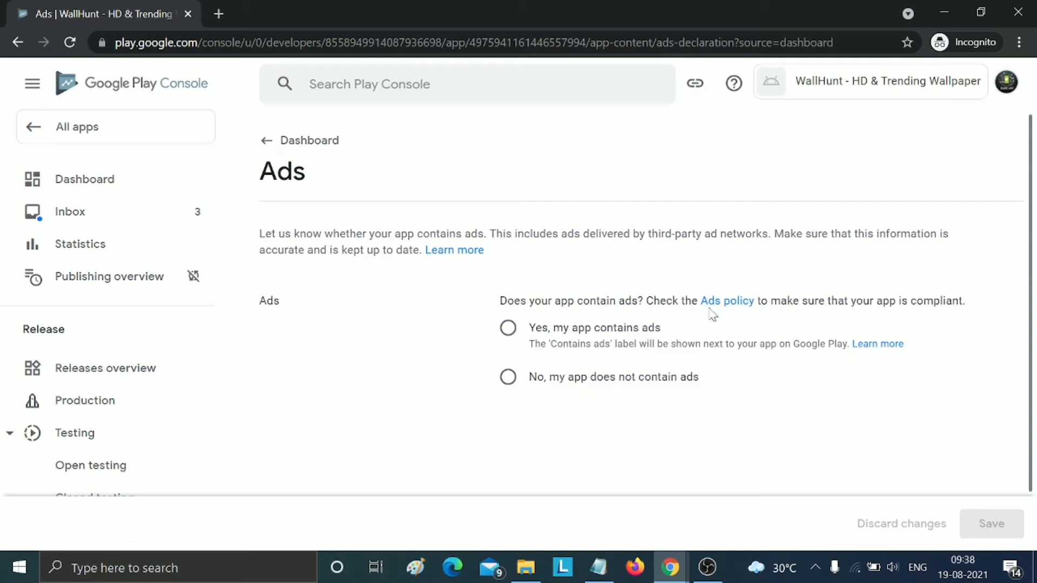
Step: Declare that the app contains ads, save the declaration and return to the setup tasks on the dashboard
{"action": "left_click", "coordinate": [511, 328]}
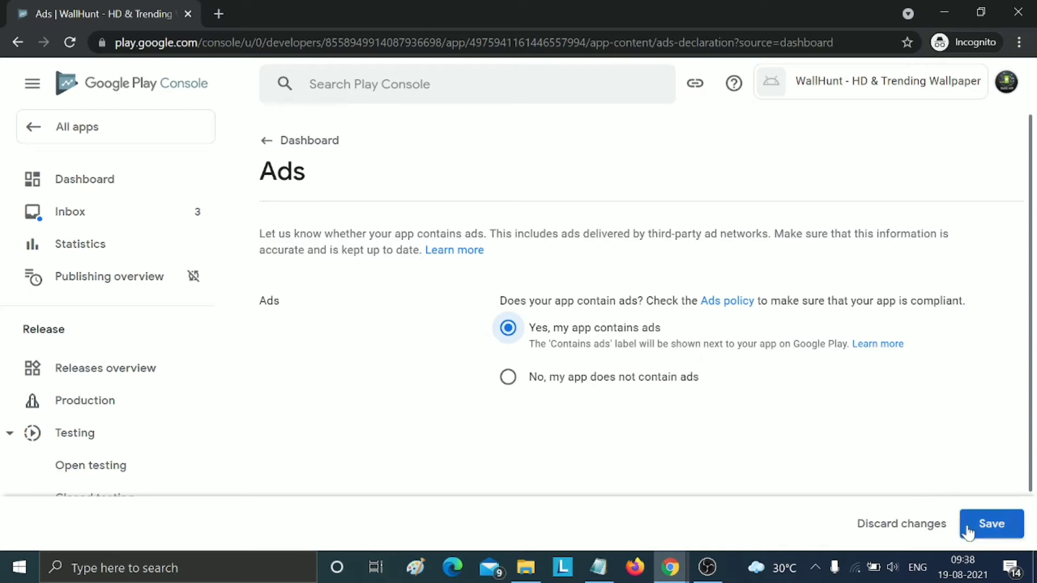
{"action": "left_click", "coordinate": [992, 523]}
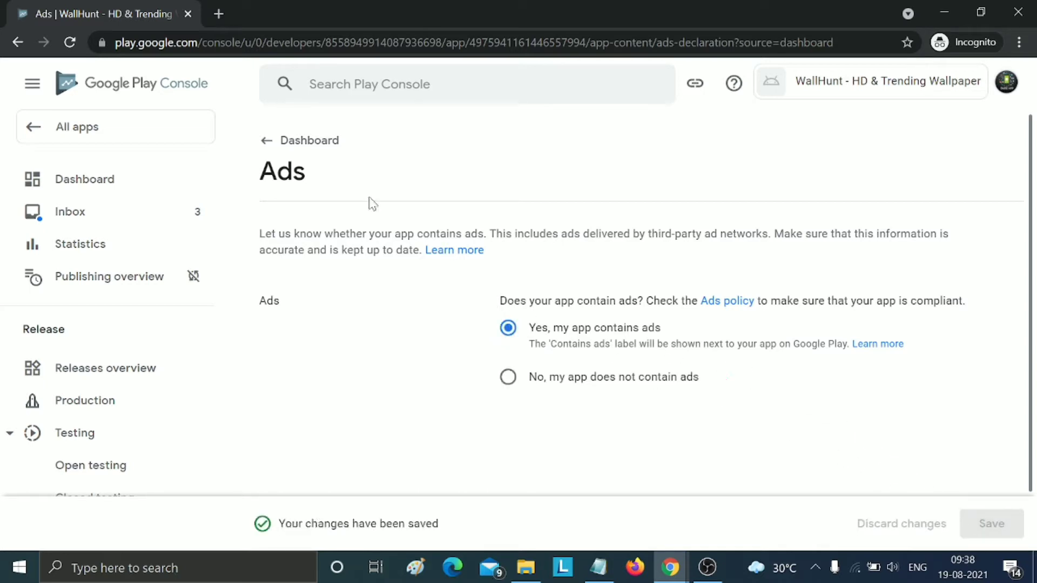
{"action": "left_click", "coordinate": [261, 141]}
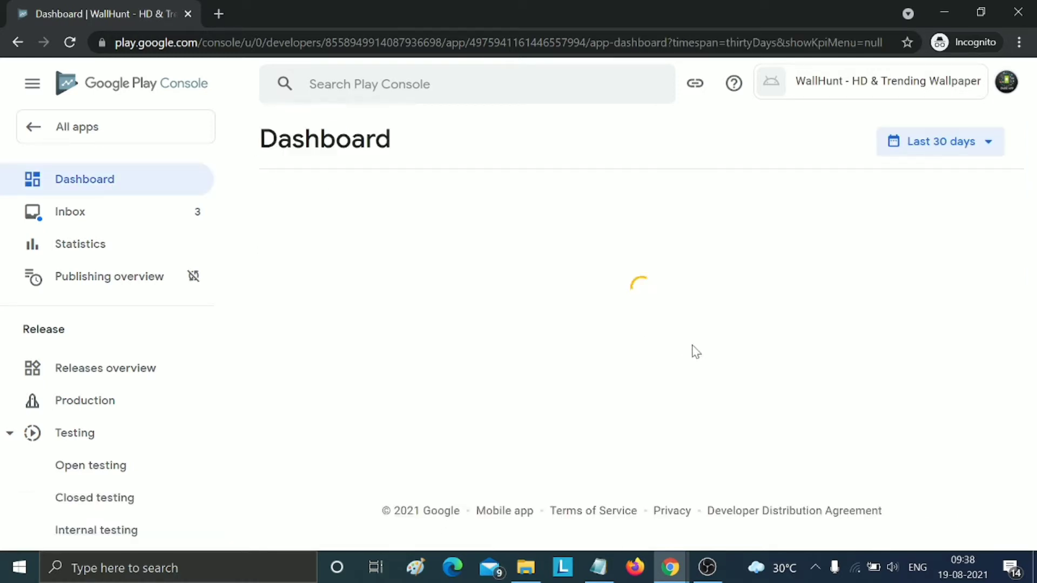
{"action": "scroll", "coordinate": [696, 348], "scroll_direction": "down", "scroll_amount": 5}
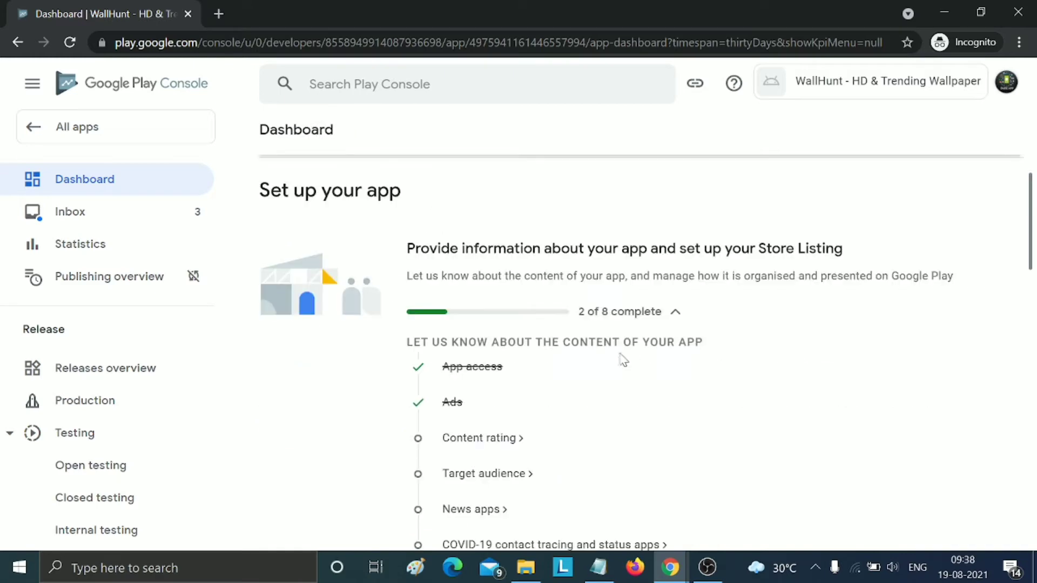
Step: Open the content rating task from the setup list and start its questionnaire at the email address field
{"action": "left_click", "coordinate": [478, 440]}
{"action": "left_click", "coordinate": [308, 430]}
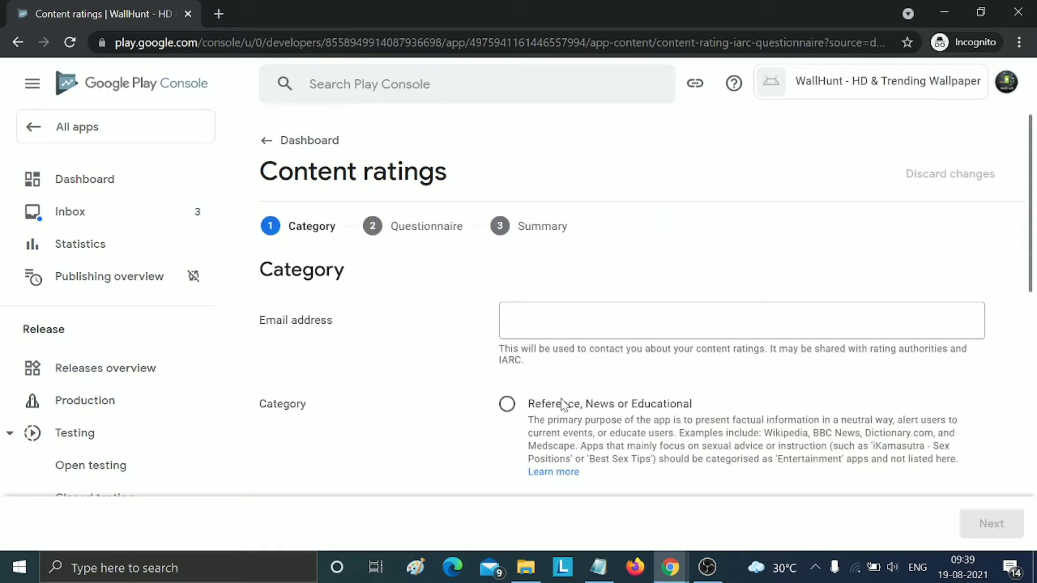
{"action": "left_click", "coordinate": [518, 321]}
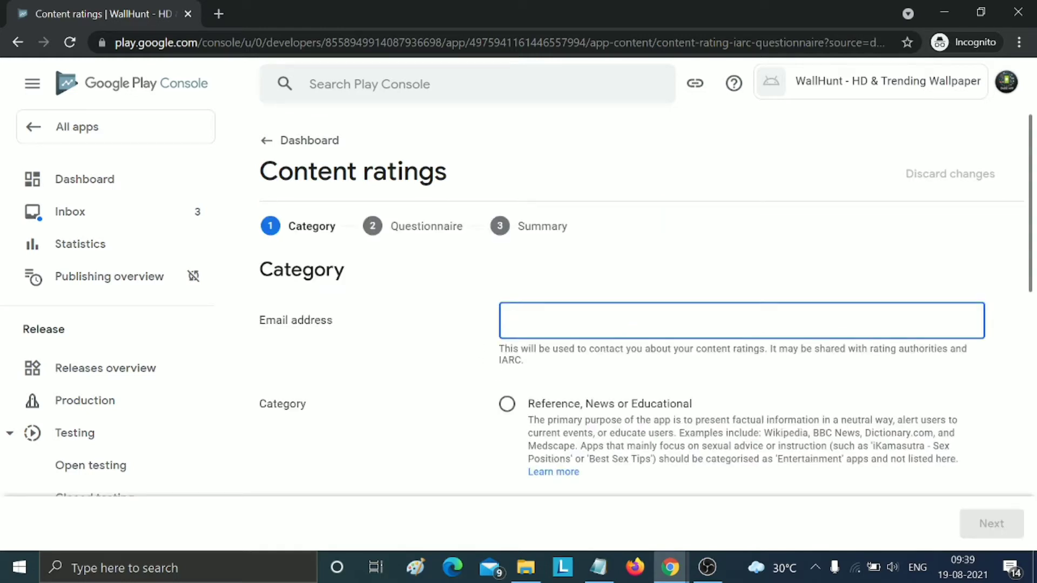
Step: Copy the contact email from desc.txt in Notepad and paste it as the content rating email address in Play Console
{"action": "mouse_move", "coordinate": [599, 567]}
{"action": "left_click", "coordinate": [582, 528]}
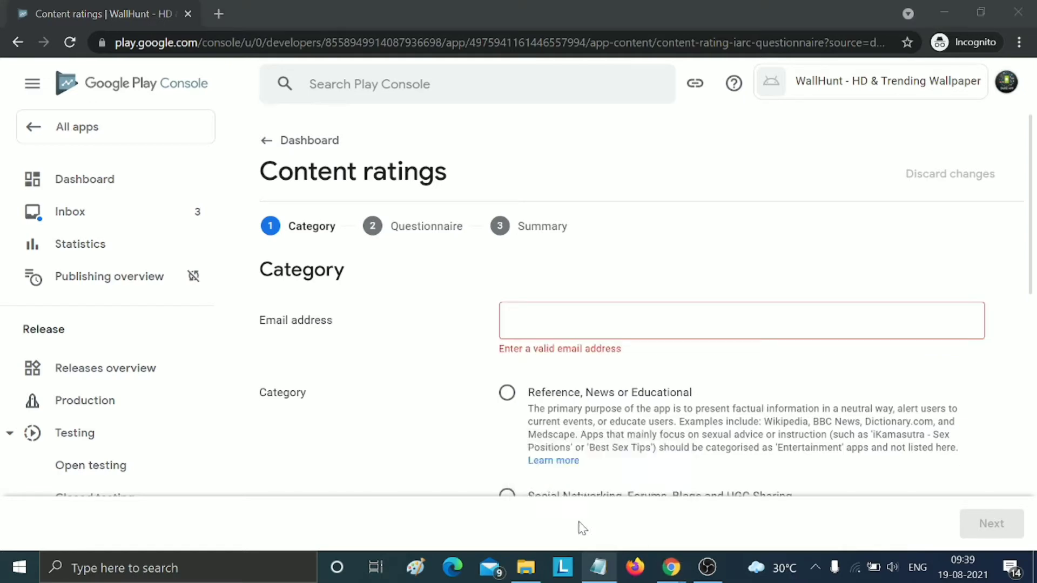
{"action": "scroll", "coordinate": [529, 302], "scroll_direction": "down", "scroll_amount": 2}
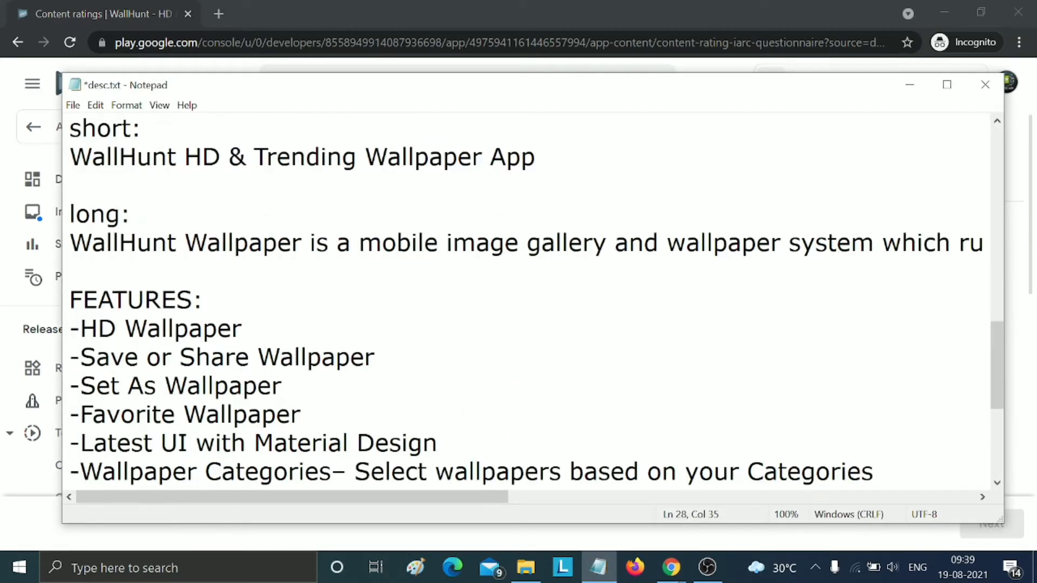
{"action": "scroll", "coordinate": [529, 302], "scroll_direction": "up", "scroll_amount": 3}
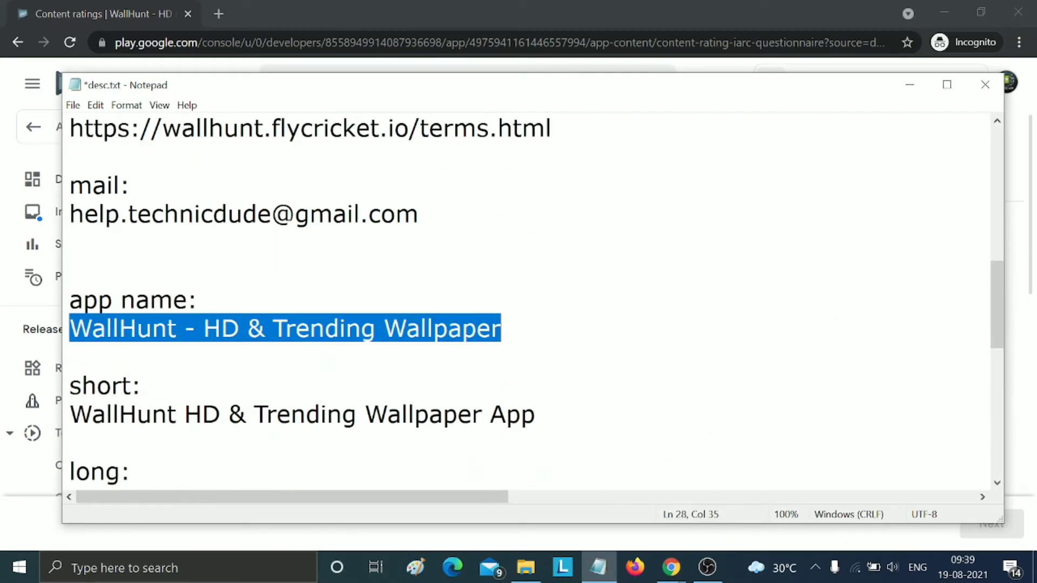
{"action": "left_click_drag", "start_coordinate": [83, 215], "coordinate": [214, 215]}
{"action": "left_click", "coordinate": [213, 214]}
{"action": "left_click_drag", "start_coordinate": [70, 215], "coordinate": [419, 215]}
{"action": "key", "text": "ctrl+c"}
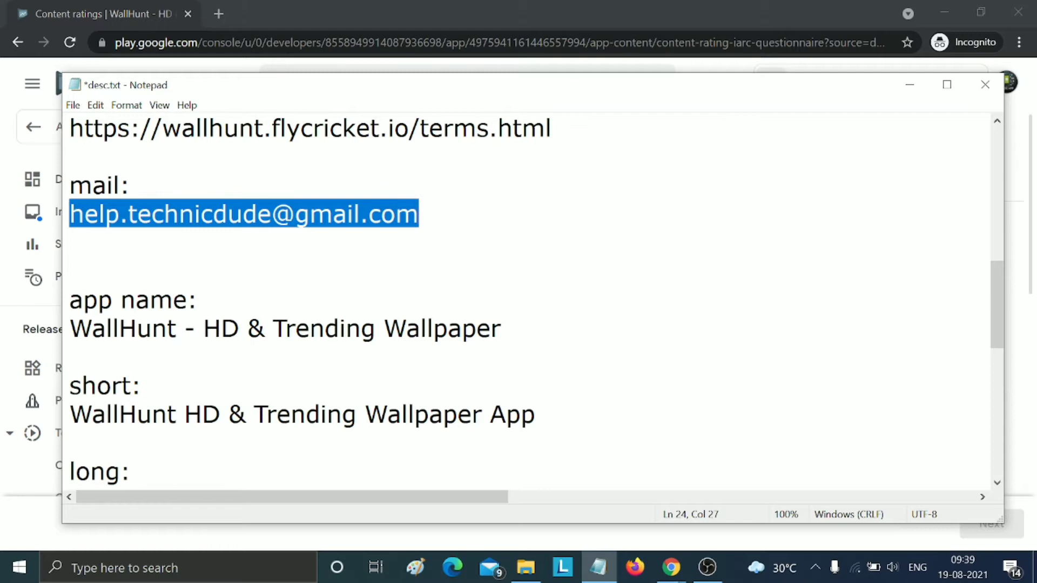
{"action": "left_click", "coordinate": [907, 85]}
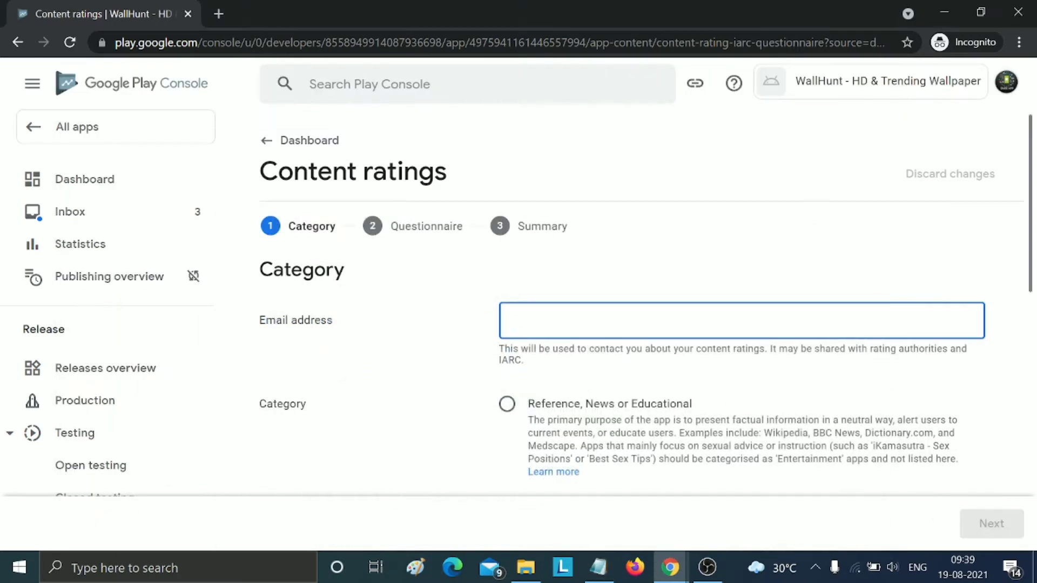
{"action": "key", "text": "ctrl+v"}
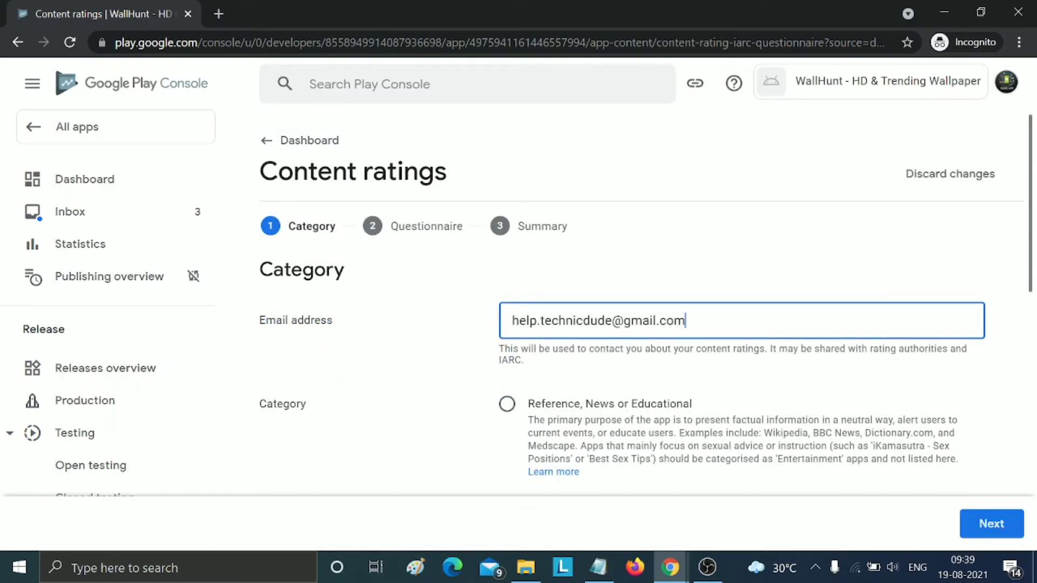
Step: Choose Utility, Productivity, Communication or Other as the content rating category and continue to the questionnaire
{"action": "scroll", "coordinate": [652, 328], "scroll_direction": "down", "scroll_amount": 4}
{"action": "scroll", "coordinate": [653, 328], "scroll_direction": "up", "scroll_amount": 2}
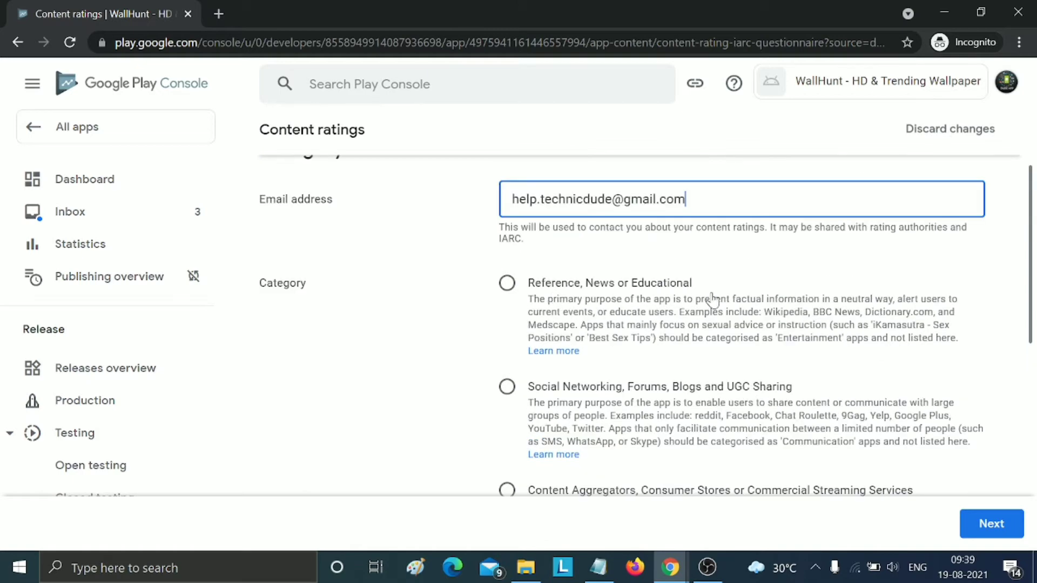
{"action": "scroll", "coordinate": [668, 339], "scroll_direction": "down", "scroll_amount": 2}
{"action": "scroll", "coordinate": [627, 347], "scroll_direction": "down", "scroll_amount": 2}
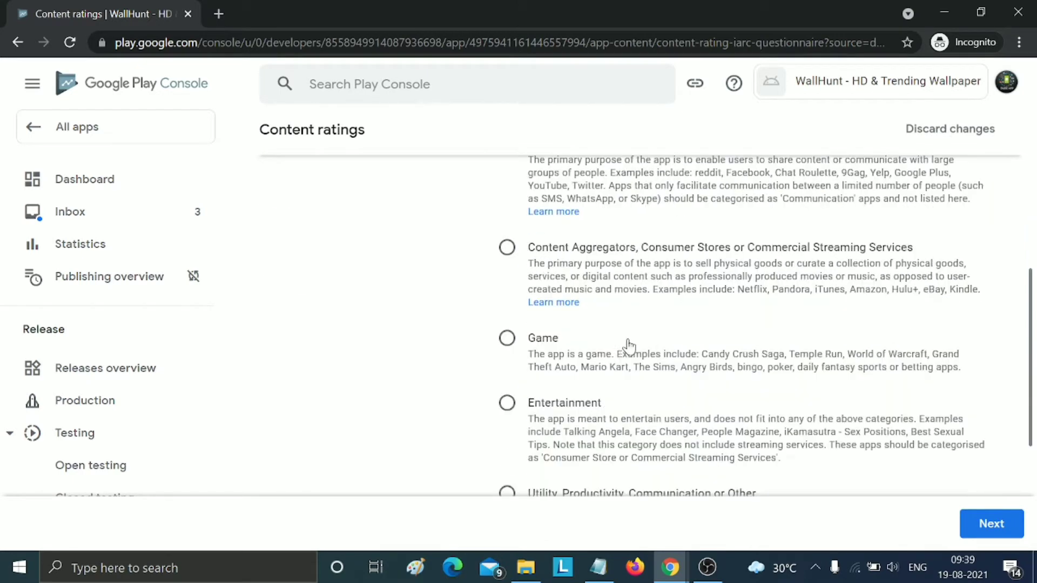
{"action": "scroll", "coordinate": [628, 346], "scroll_direction": "down", "scroll_amount": 2}
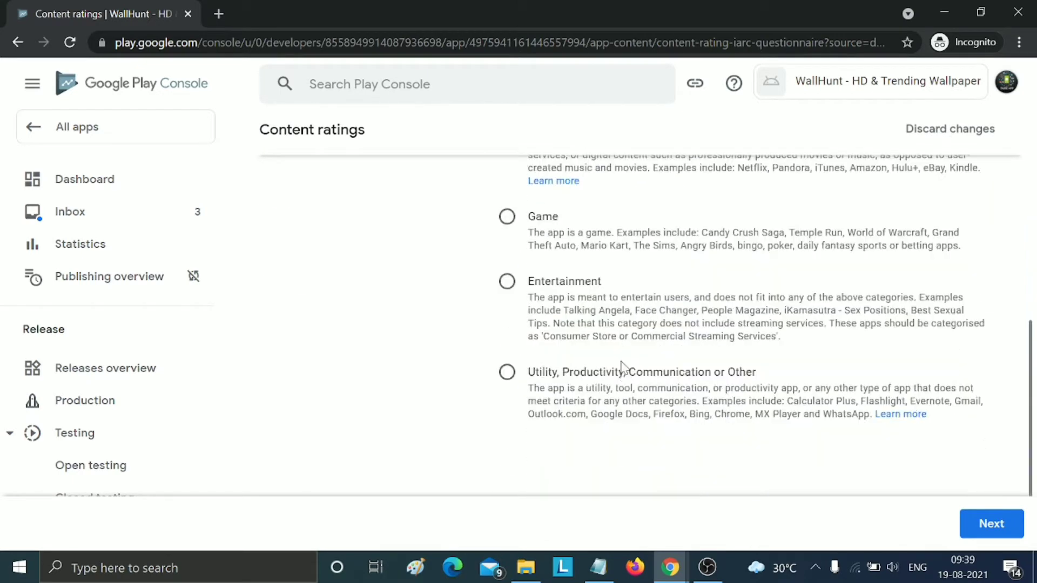
{"action": "left_click", "coordinate": [507, 372]}
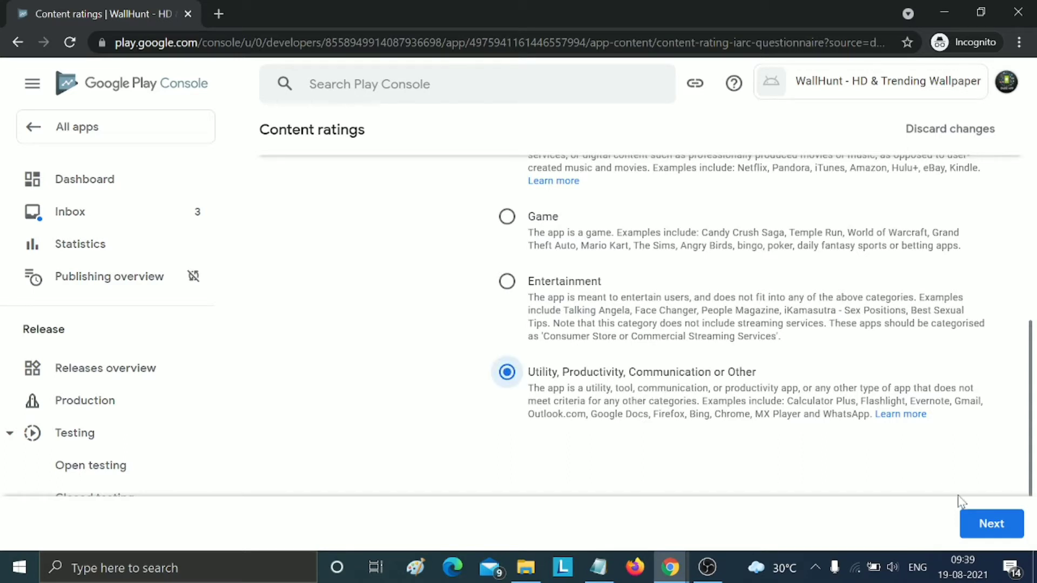
{"action": "left_click", "coordinate": [974, 523]}
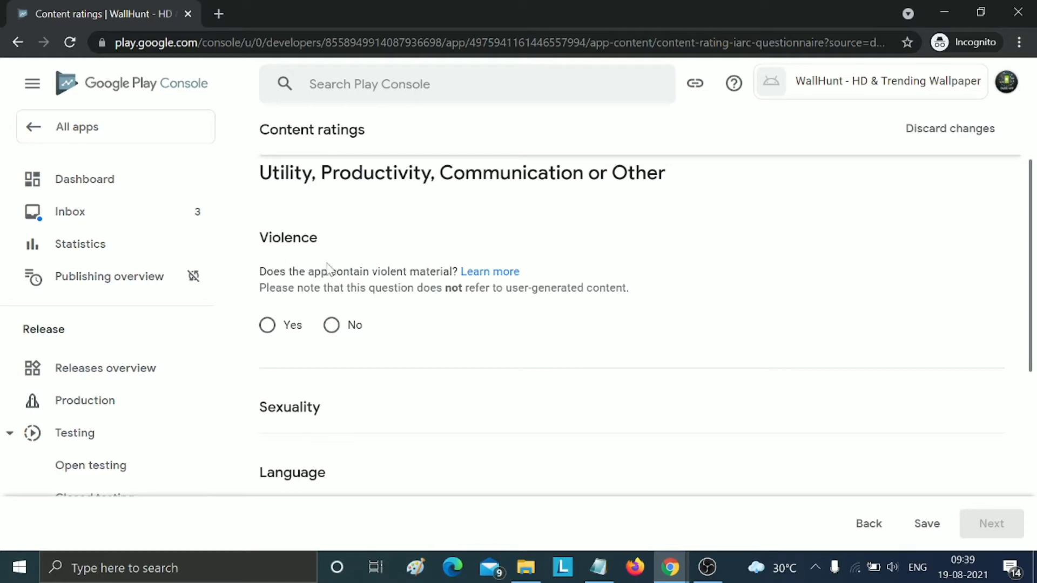
Step: Answer No to the violence, sexuality, language, controlled substance and age-restricted promotion questions
{"action": "left_click", "coordinate": [331, 325]}
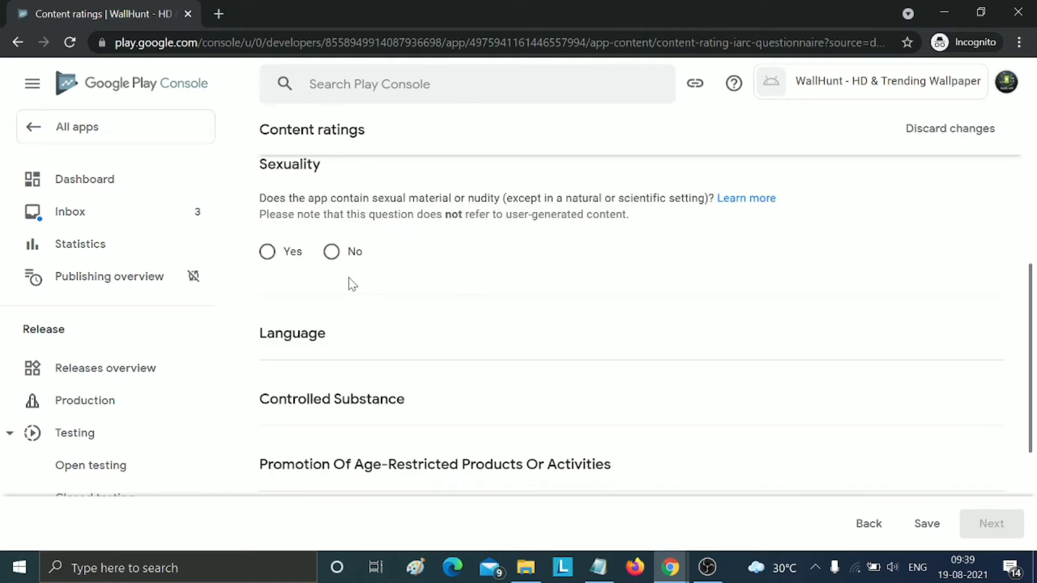
{"action": "left_click", "coordinate": [332, 252]}
{"action": "left_click", "coordinate": [331, 420]}
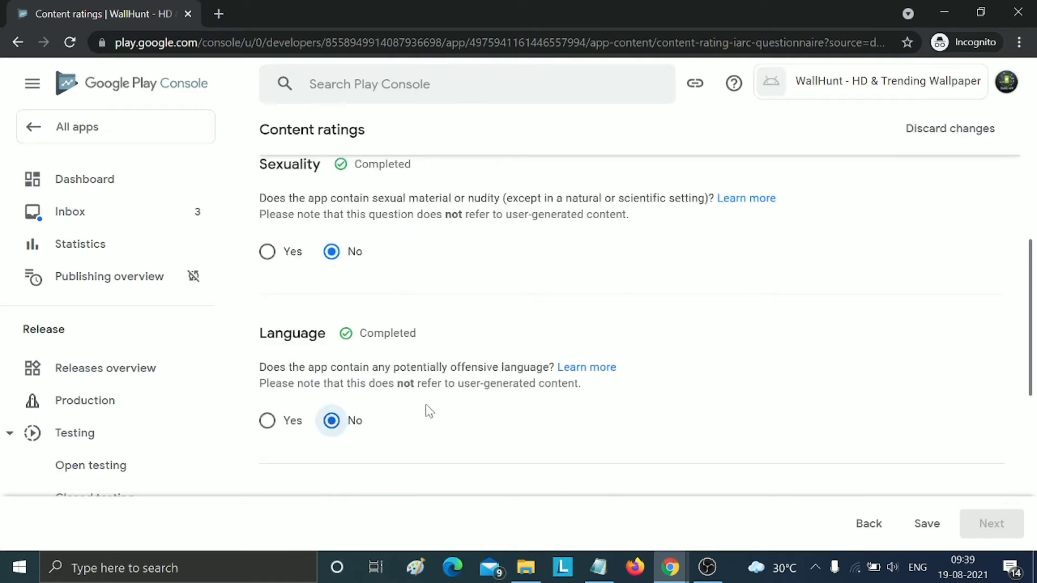
{"action": "left_click", "coordinate": [332, 467]}
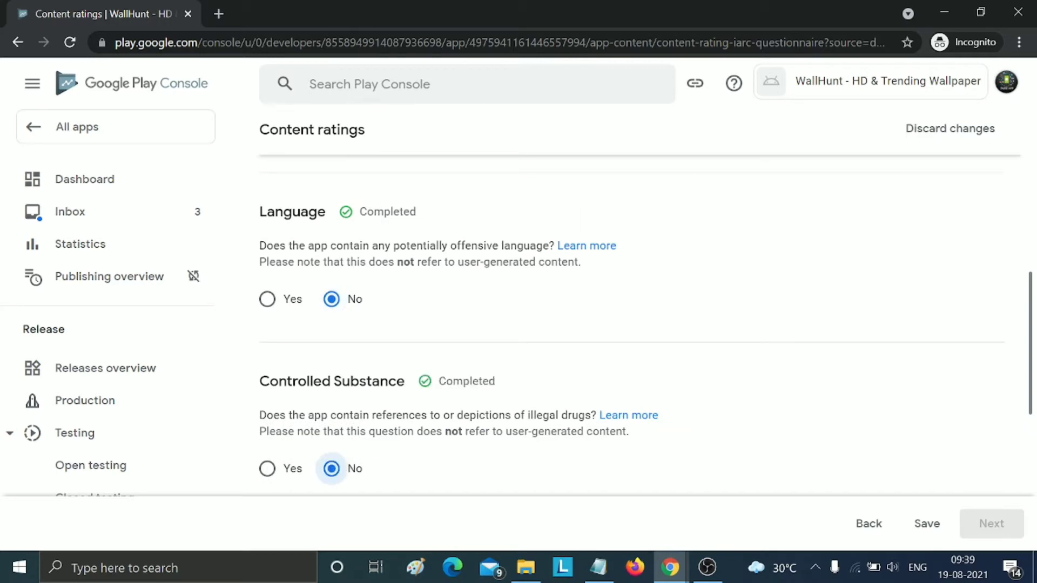
{"action": "left_click", "coordinate": [346, 258]}
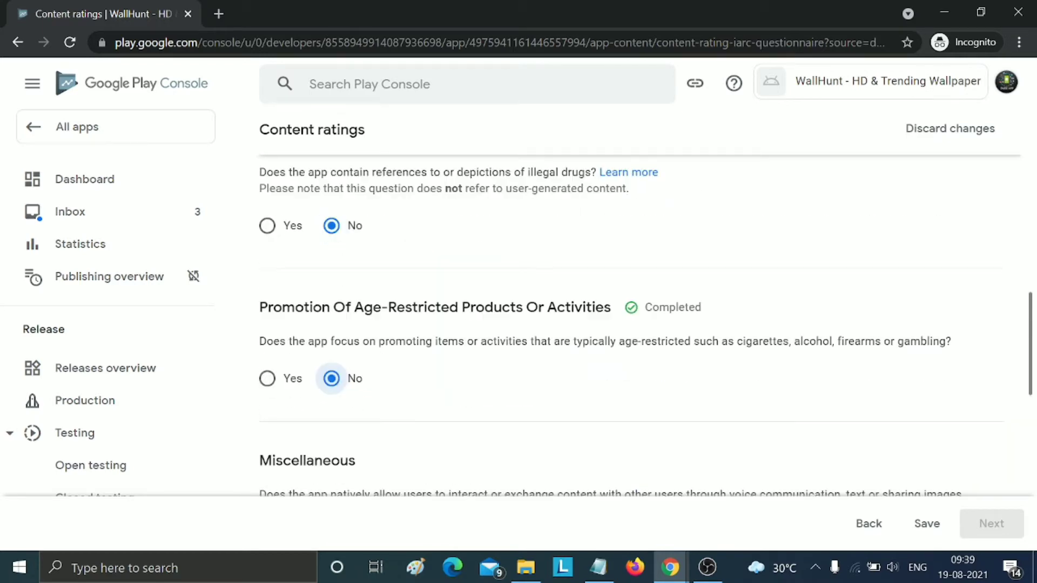
Step: Answer No to all Miscellaneous questions: user interaction, location sharing, digital purchases, Nazi symbols, and web browser or search engine
{"action": "left_click", "coordinate": [333, 427]}
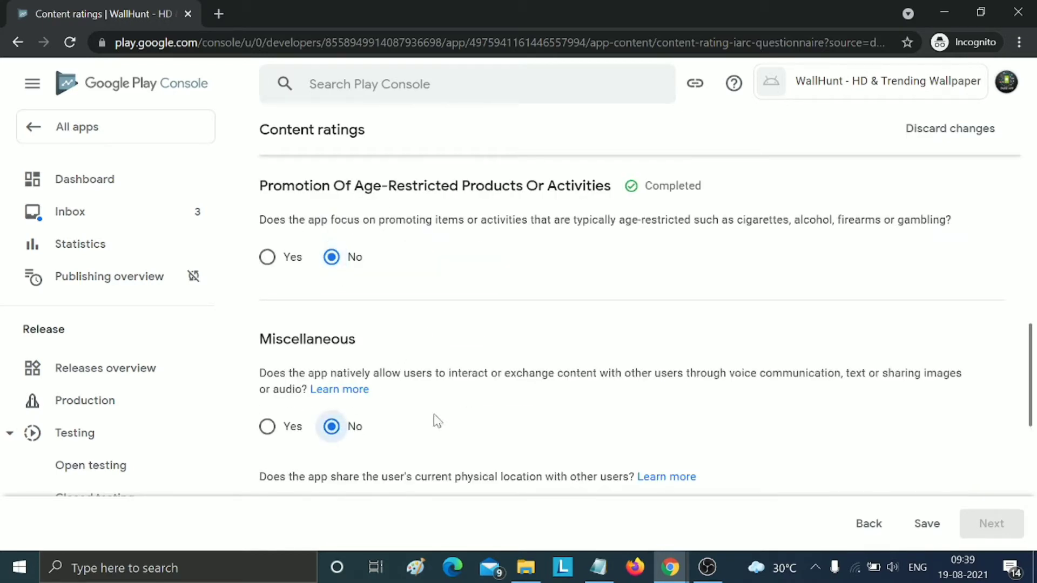
{"action": "left_click", "coordinate": [331, 271]}
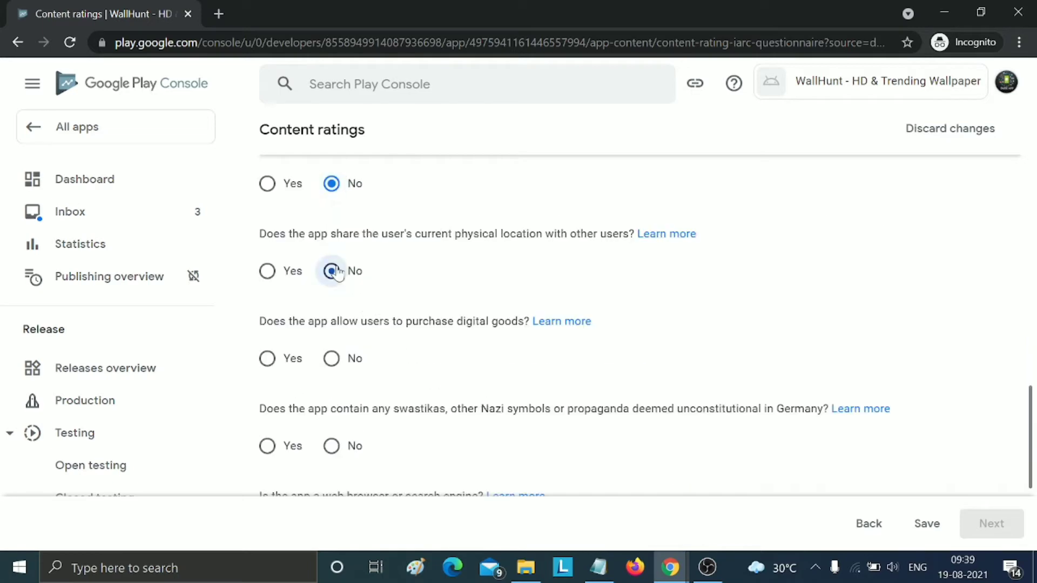
{"action": "left_click", "coordinate": [331, 359]}
{"action": "left_click", "coordinate": [331, 324]}
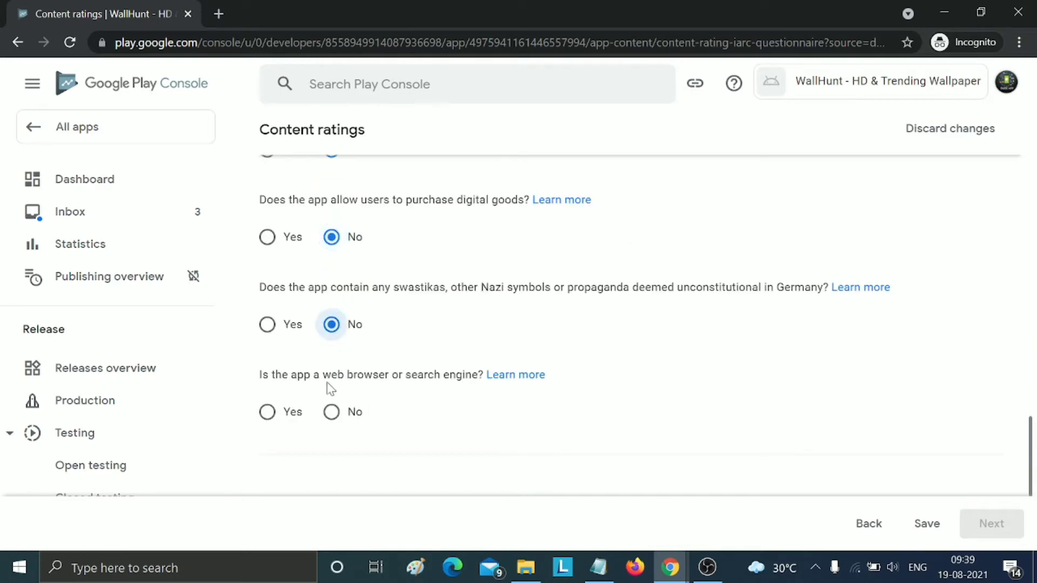
{"action": "left_click", "coordinate": [331, 412]}
Step: Review and save the questionnaire answers, continue to the rating summary and submit the content rating
{"action": "scroll", "coordinate": [571, 416], "scroll_direction": "up", "scroll_amount": 10}
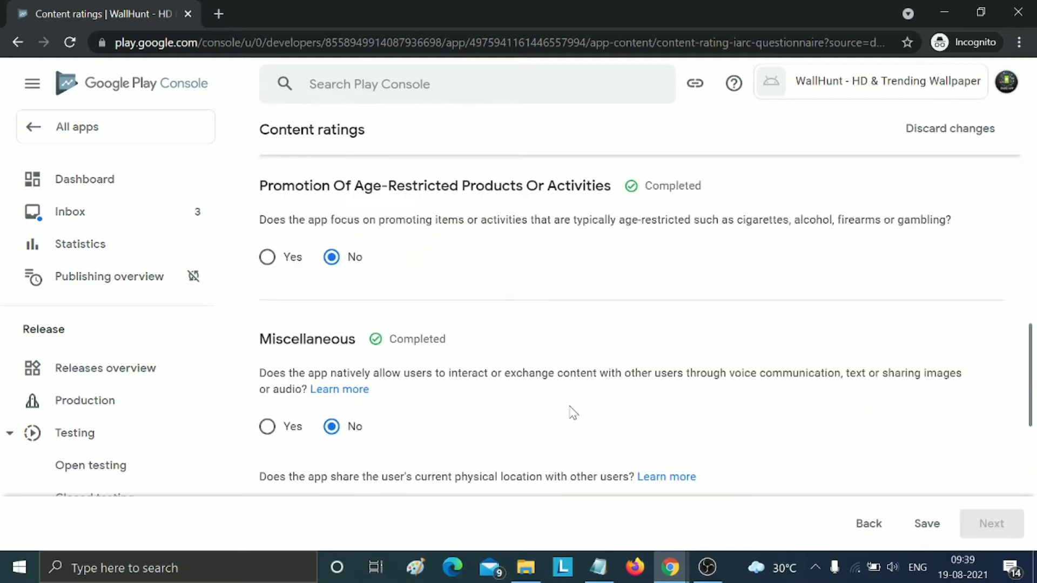
{"action": "scroll", "coordinate": [571, 416], "scroll_direction": "up", "scroll_amount": 10}
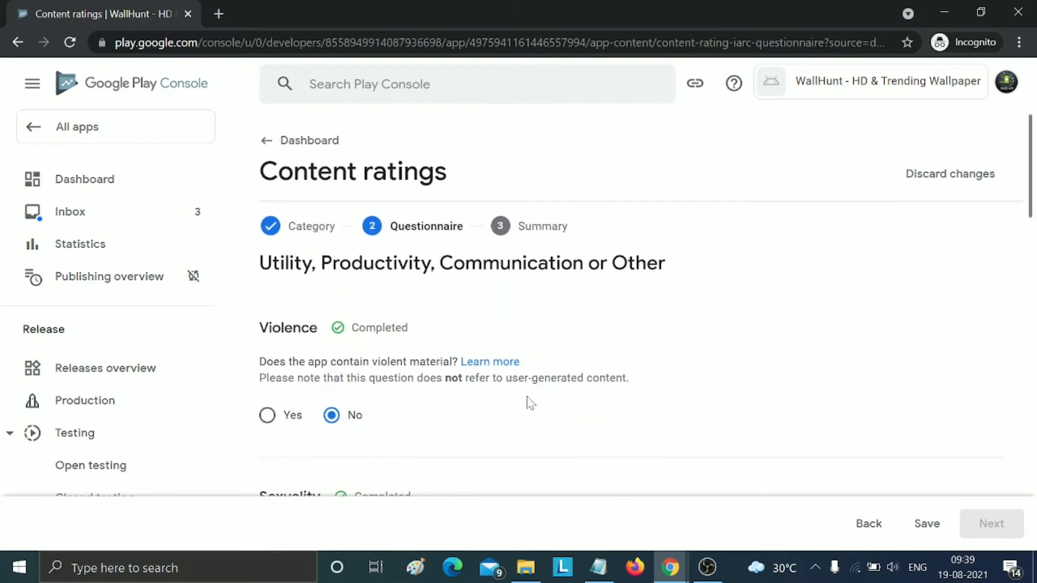
{"action": "left_click", "coordinate": [927, 523]}
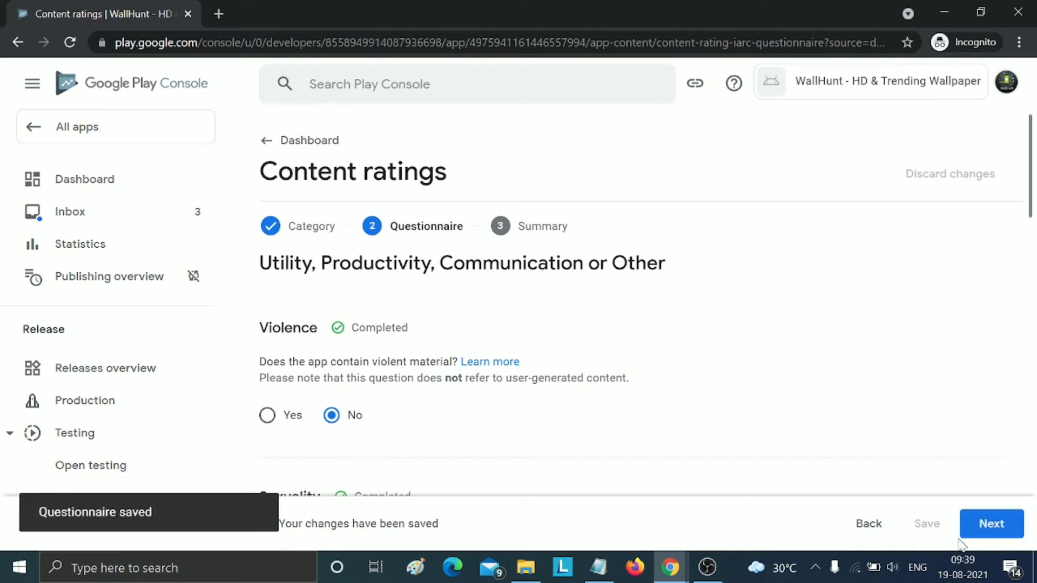
{"action": "scroll", "coordinate": [679, 434], "scroll_direction": "down", "scroll_amount": 15}
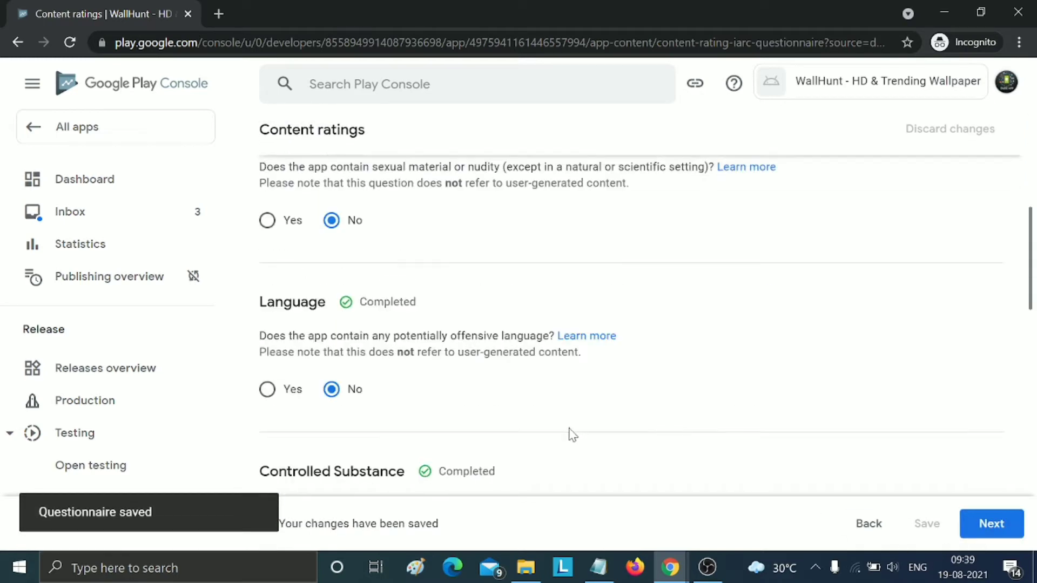
{"action": "left_click", "coordinate": [966, 525]}
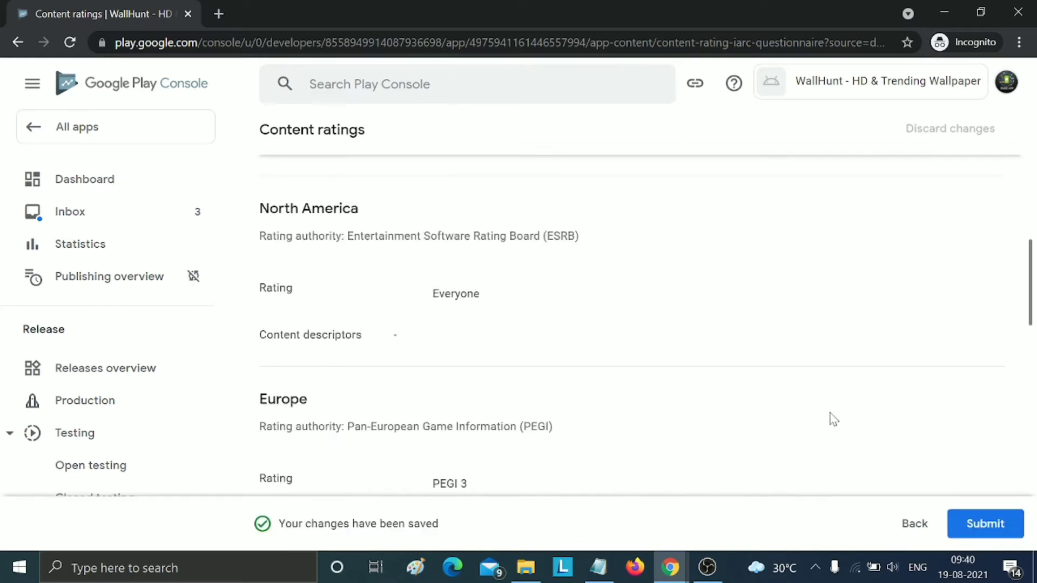
{"action": "left_click", "coordinate": [980, 523]}
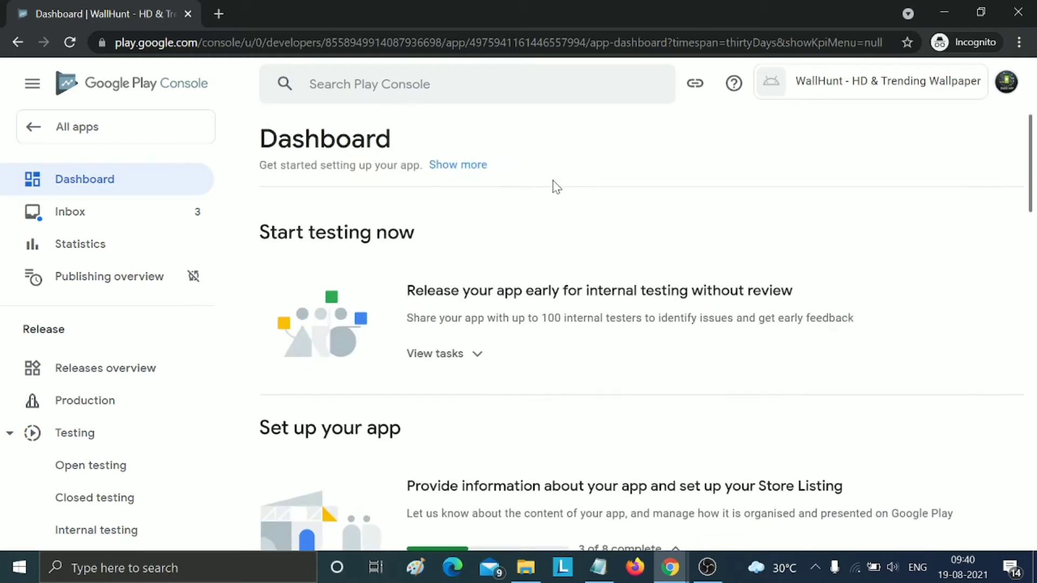
Step: Open the Target audience task and select the age groups 13-15, 16-17, and 18 and over
{"action": "scroll", "coordinate": [556, 292], "scroll_direction": "down", "scroll_amount": 7}
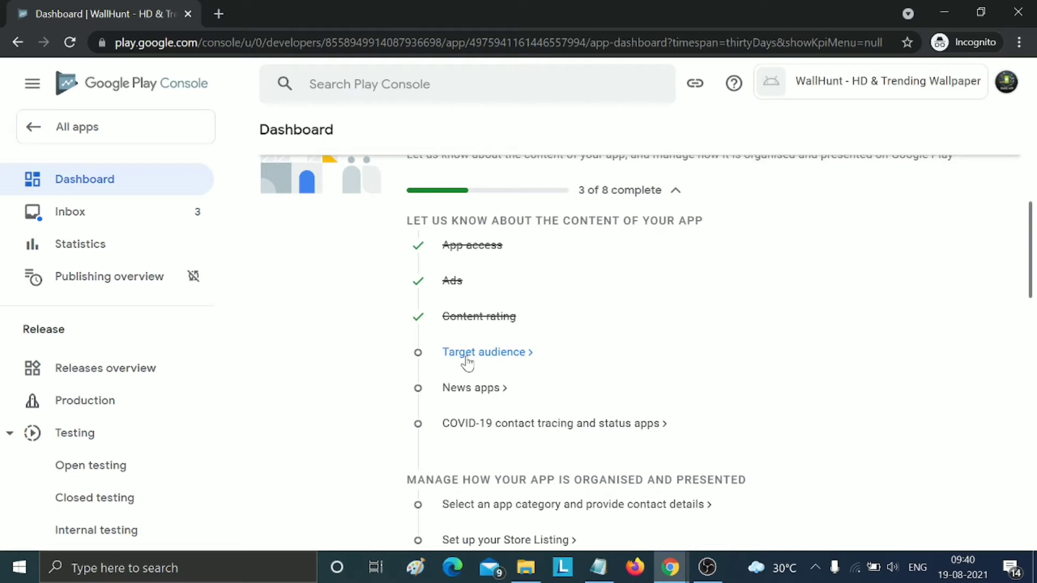
{"action": "left_click", "coordinate": [466, 357]}
{"action": "scroll", "coordinate": [630, 342], "scroll_direction": "down", "scroll_amount": 4}
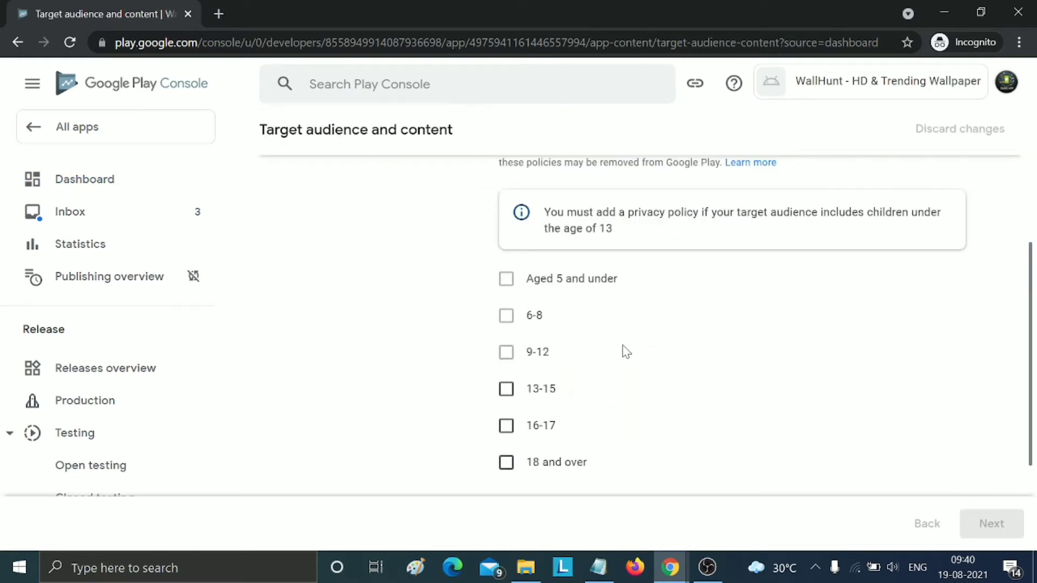
{"action": "left_click", "coordinate": [509, 392]}
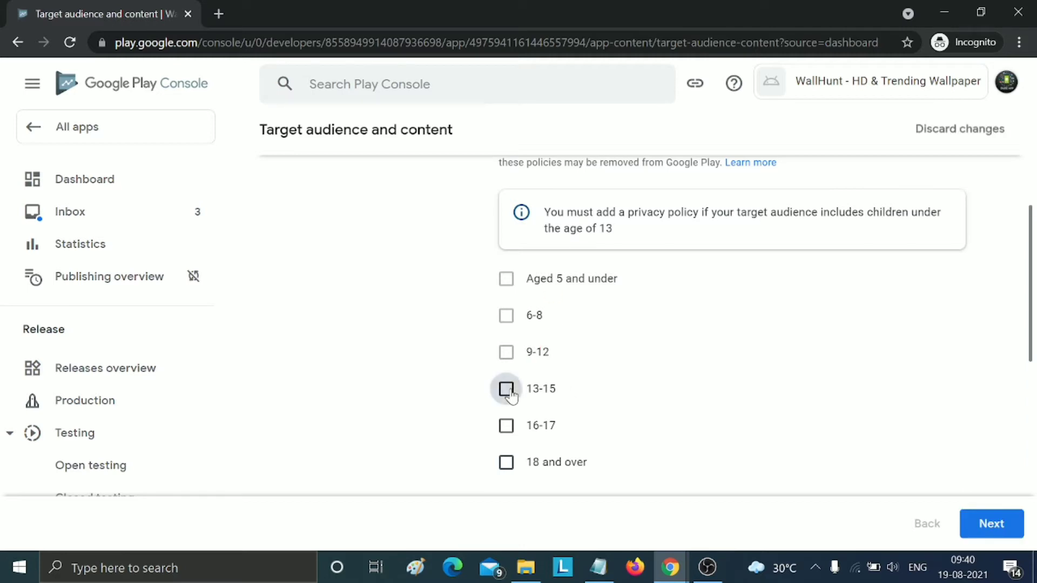
{"action": "left_click", "coordinate": [507, 427]}
{"action": "left_click", "coordinate": [507, 465]}
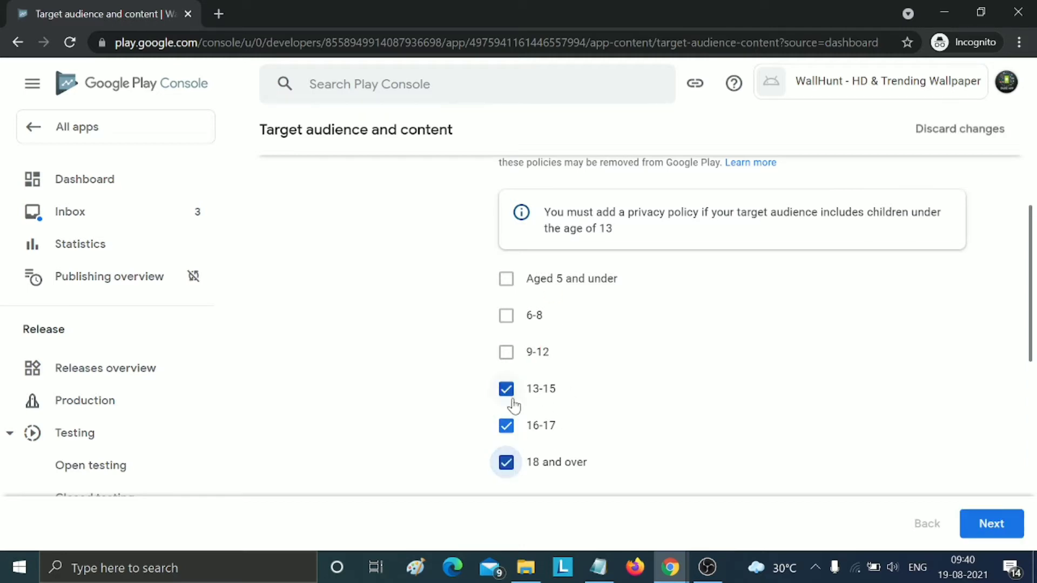
Step: Review the policy requirements summary and the selected age groups, and continue past the target age stage
{"action": "scroll", "coordinate": [637, 408], "scroll_direction": "down", "scroll_amount": 5}
{"action": "scroll", "coordinate": [656, 405], "scroll_direction": "down", "scroll_amount": 2}
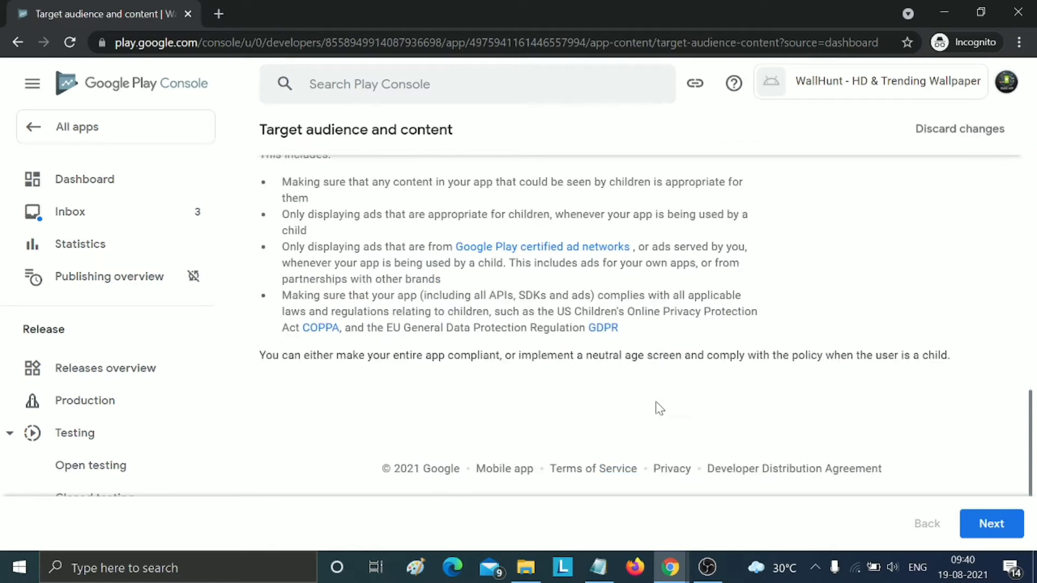
{"action": "scroll", "coordinate": [669, 405], "scroll_direction": "up", "scroll_amount": 4}
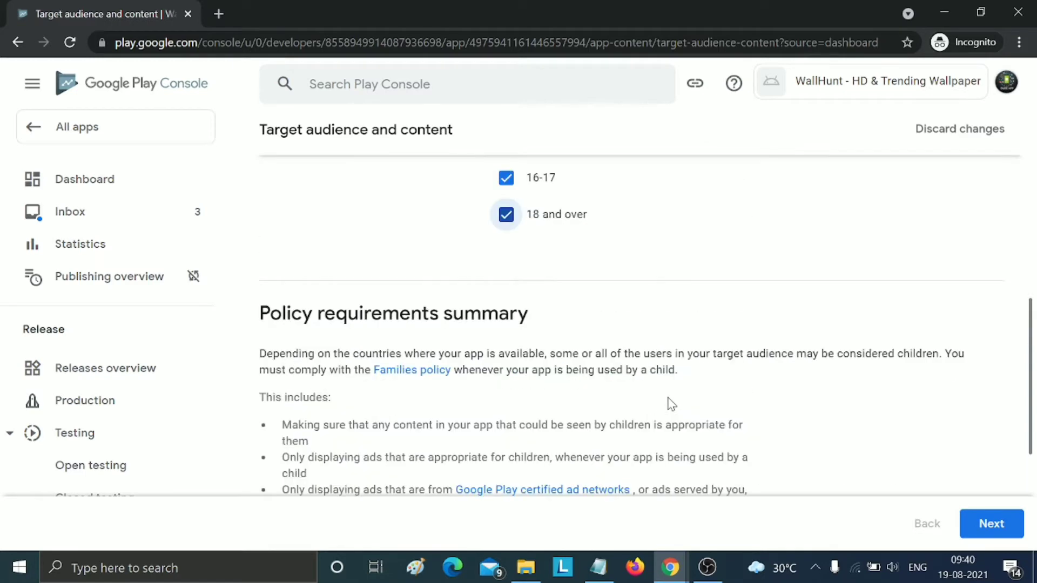
{"action": "scroll", "coordinate": [671, 404], "scroll_direction": "up", "scroll_amount": 7}
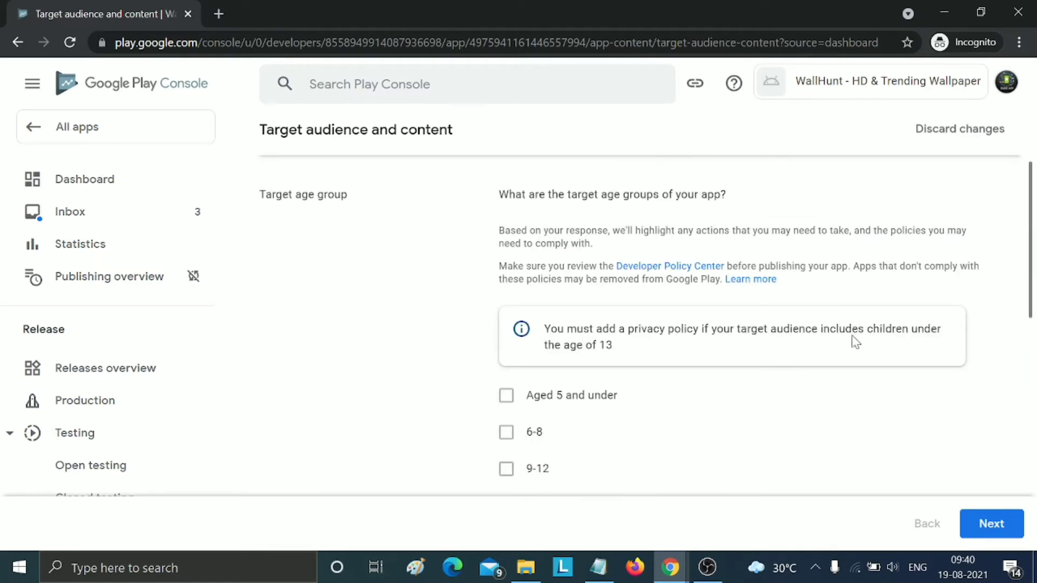
{"action": "scroll", "coordinate": [739, 405], "scroll_direction": "down", "scroll_amount": 2}
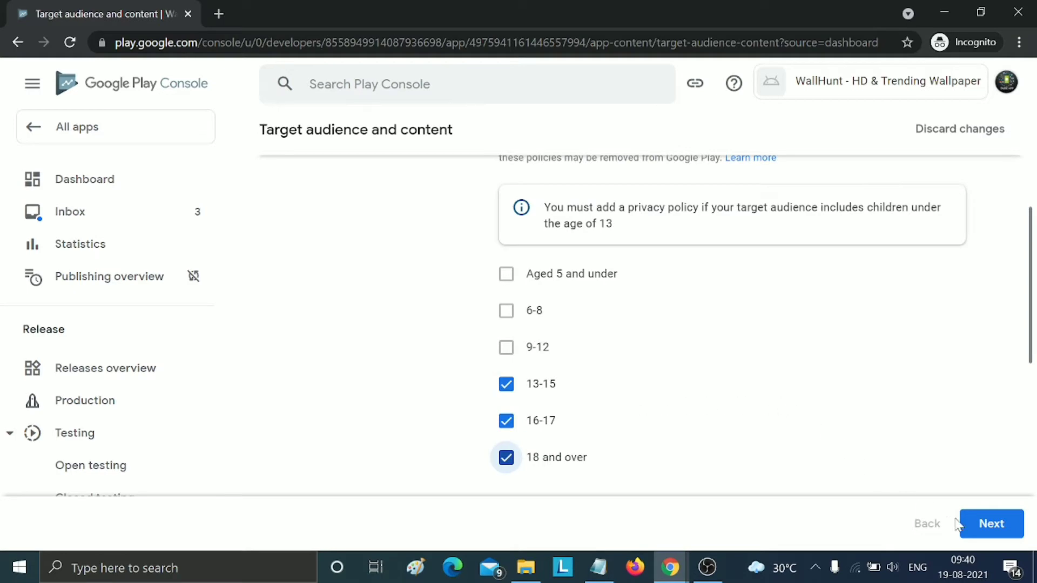
{"action": "left_click", "coordinate": [981, 528]}
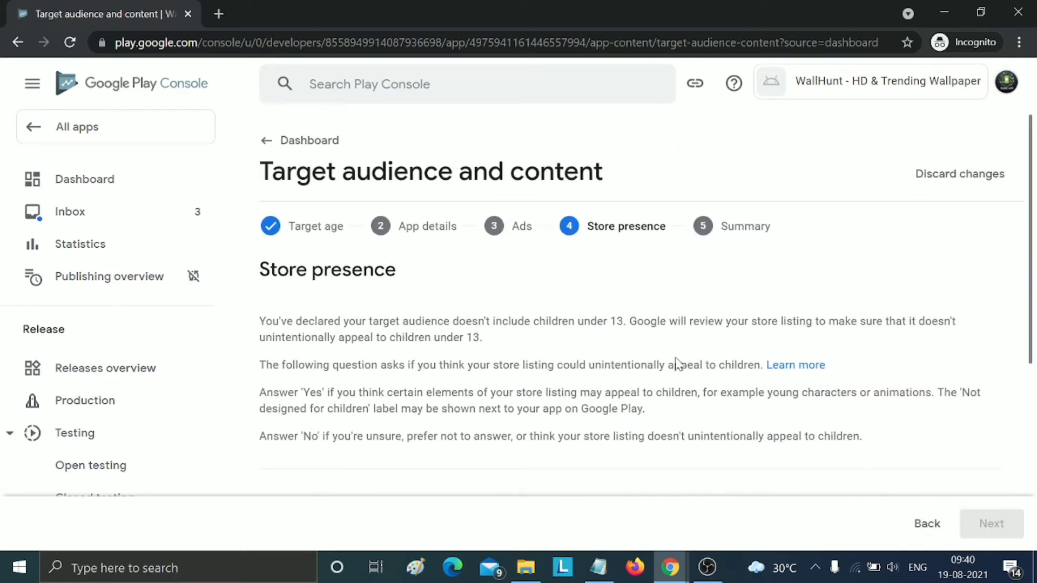
Step: Answer No to whether the store listing could unintentionally appeal to children, continue to the summary and save the target audience declaration
{"action": "scroll", "coordinate": [617, 363], "scroll_direction": "down", "scroll_amount": 6}
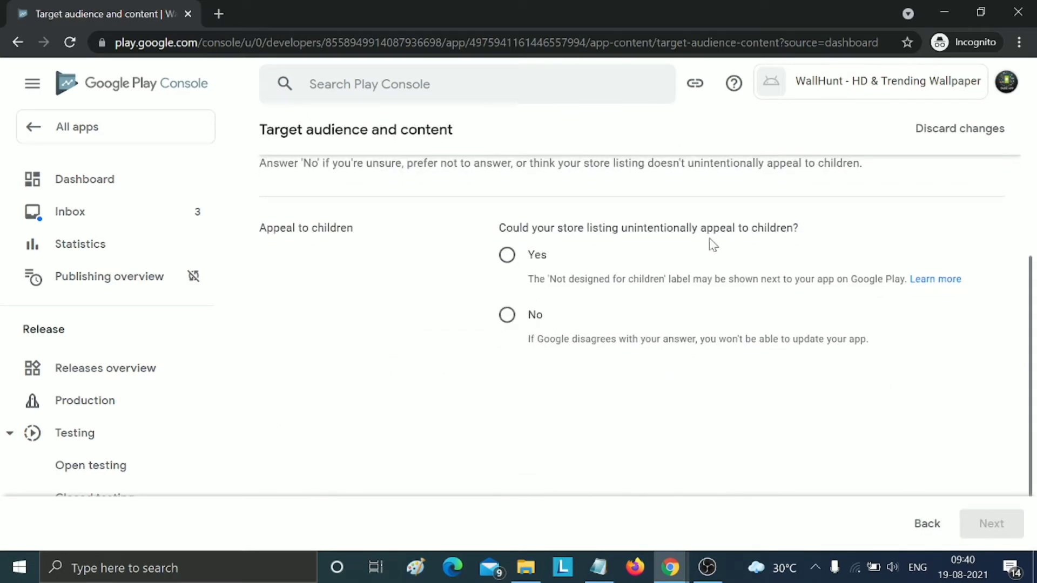
{"action": "left_click", "coordinate": [506, 315]}
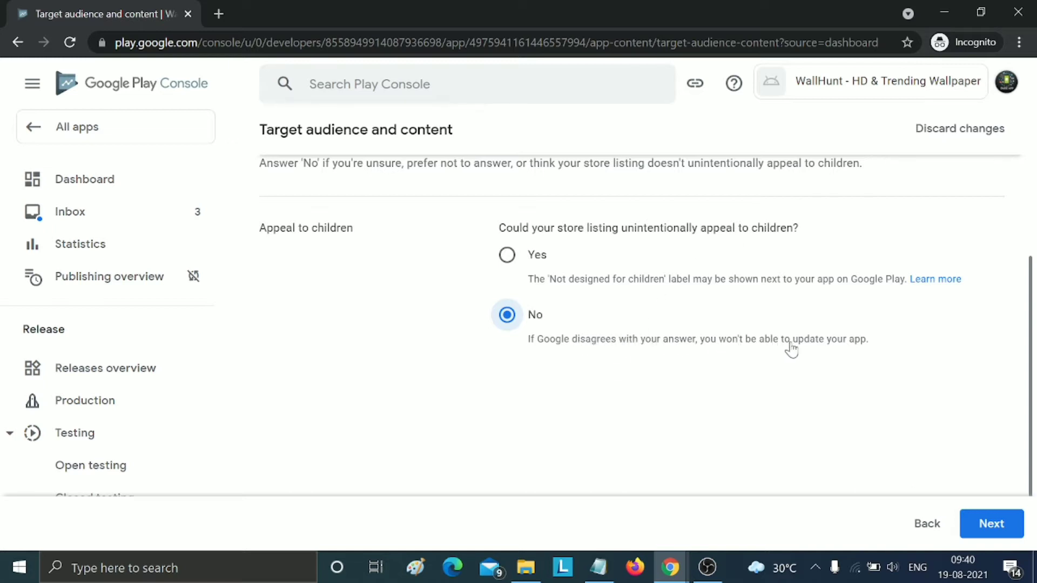
{"action": "scroll", "coordinate": [896, 340], "scroll_direction": "up", "scroll_amount": 2}
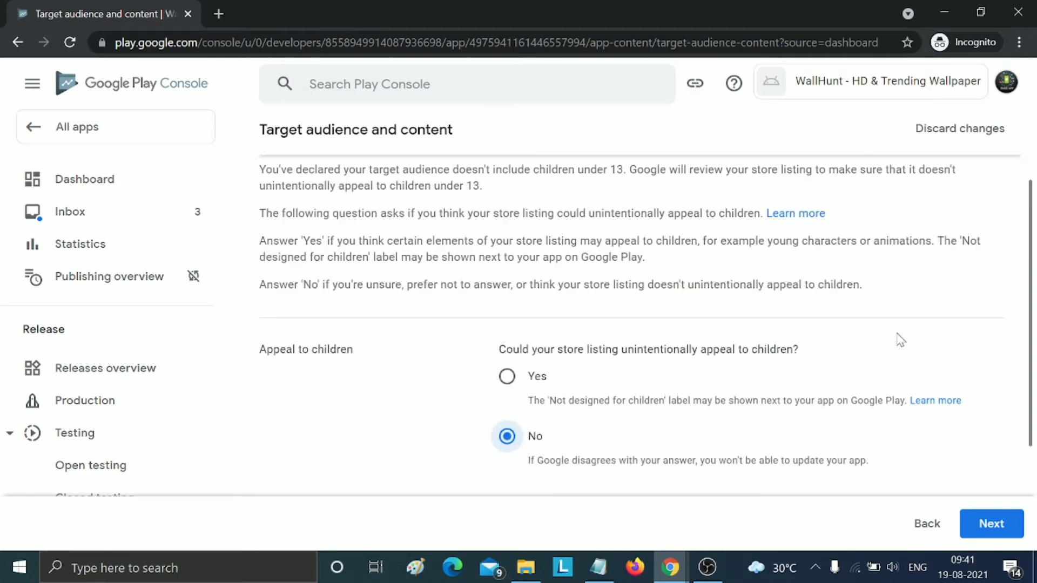
{"action": "left_click", "coordinate": [990, 523]}
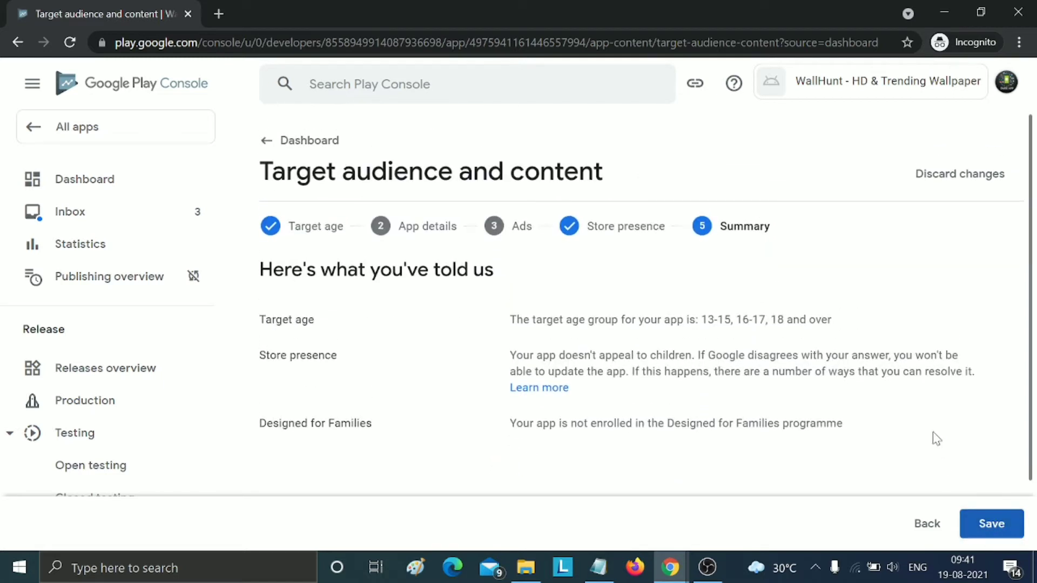
{"action": "left_click", "coordinate": [988, 521]}
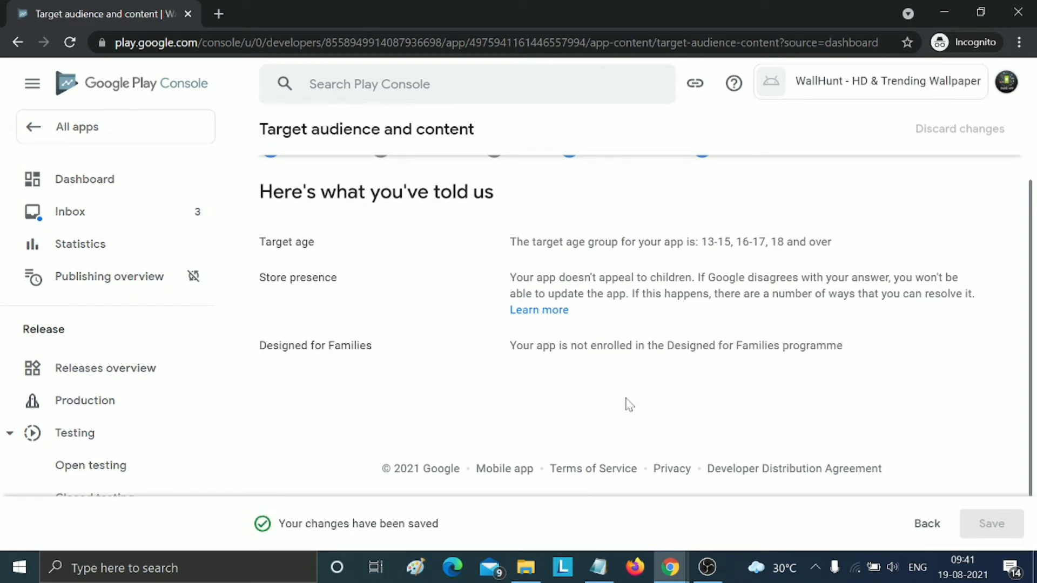
Step: Return to the dashboard and open the News apps task in the app content list
{"action": "scroll", "coordinate": [615, 402], "scroll_direction": "up", "scroll_amount": 2}
{"action": "left_click", "coordinate": [265, 149]}
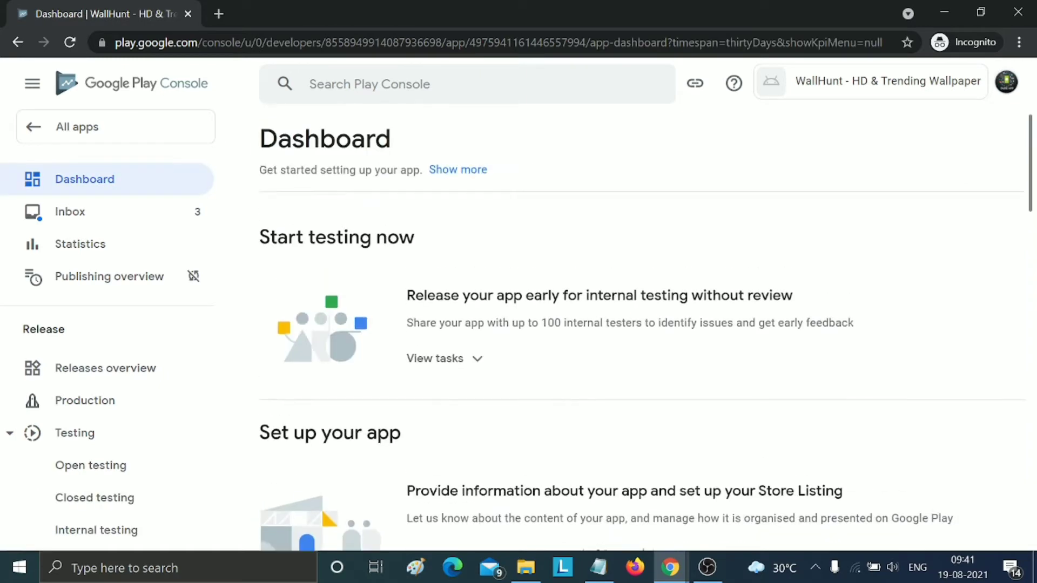
{"action": "scroll", "coordinate": [690, 317], "scroll_direction": "down", "scroll_amount": 6}
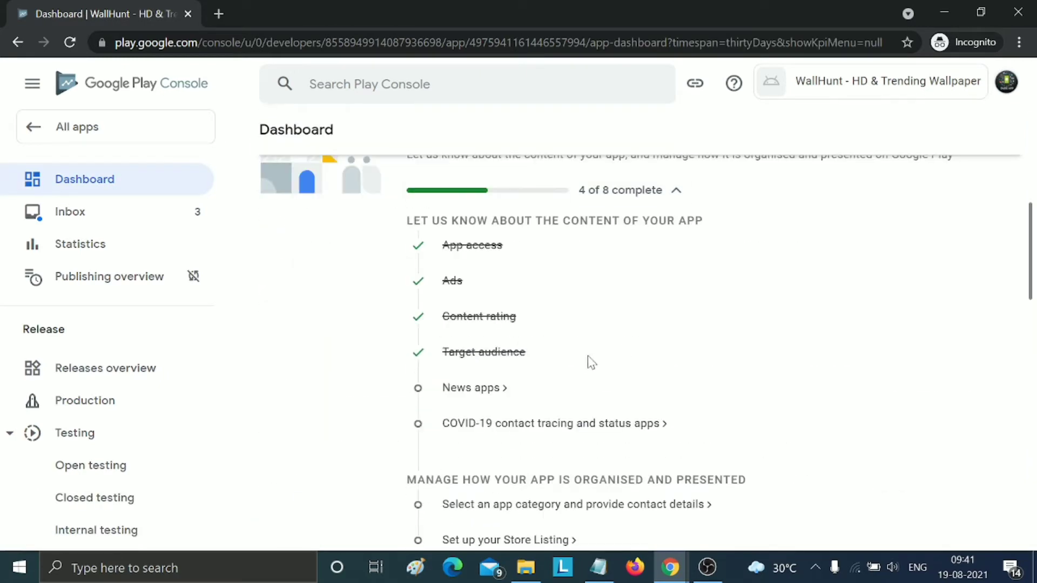
{"action": "left_click", "coordinate": [467, 390]}
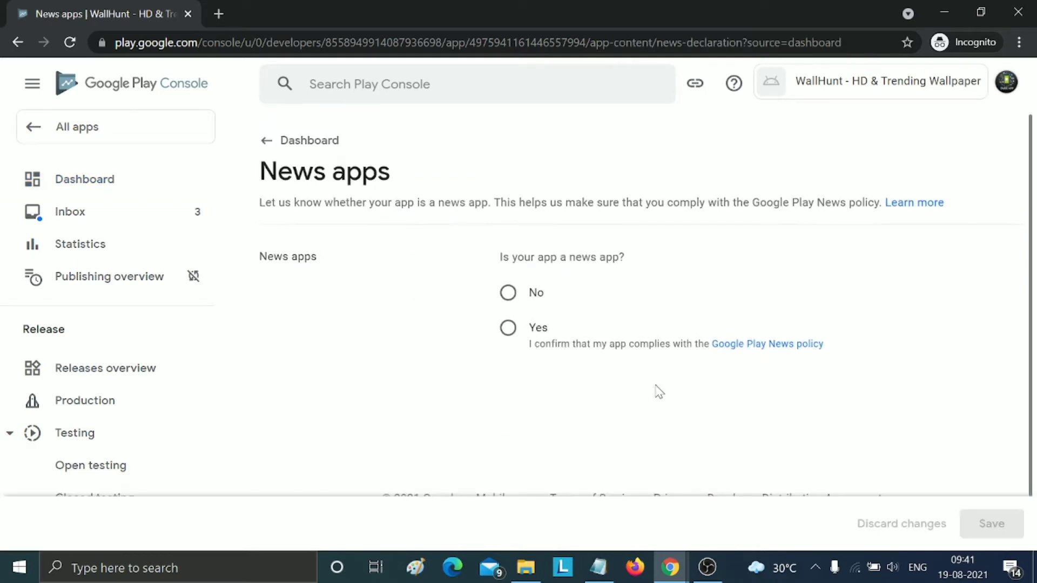
{"action": "left_click", "coordinate": [508, 328]}
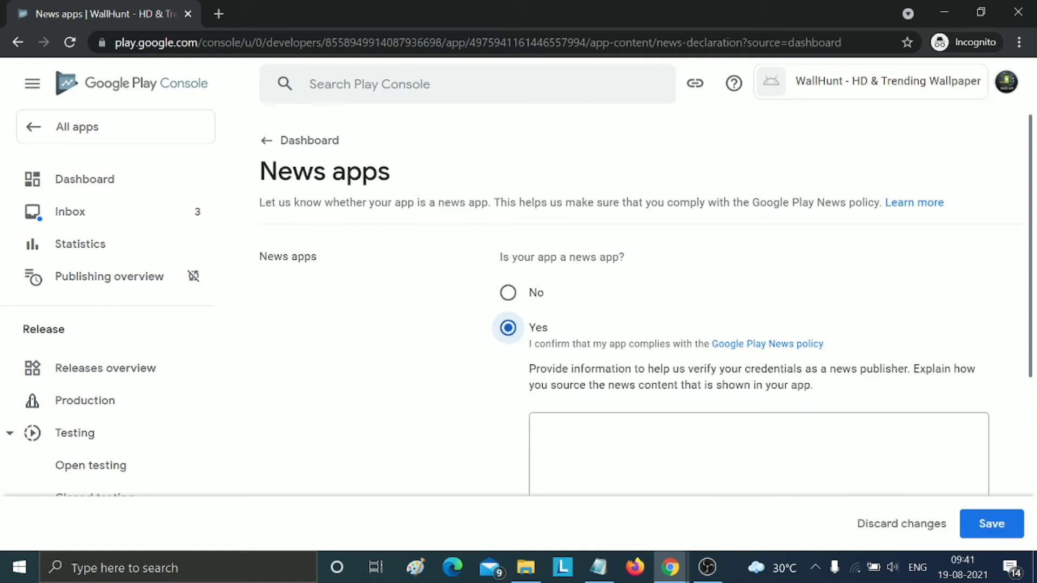
{"action": "scroll", "coordinate": [691, 428], "scroll_direction": "down", "scroll_amount": 3}
{"action": "scroll", "coordinate": [759, 302], "scroll_direction": "up", "scroll_amount": 2}
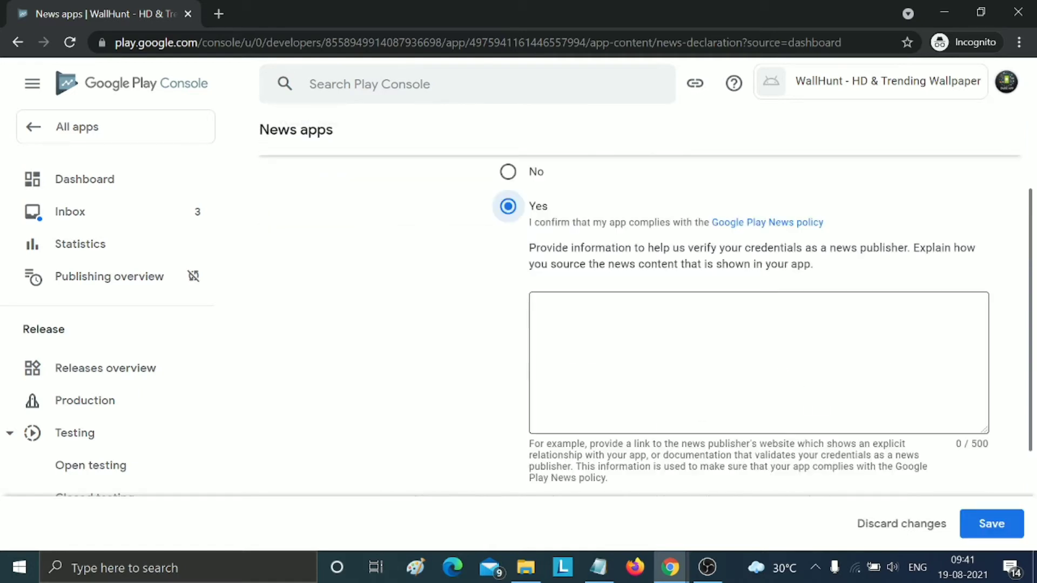
{"action": "scroll", "coordinate": [648, 324], "scroll_direction": "up", "scroll_amount": 2}
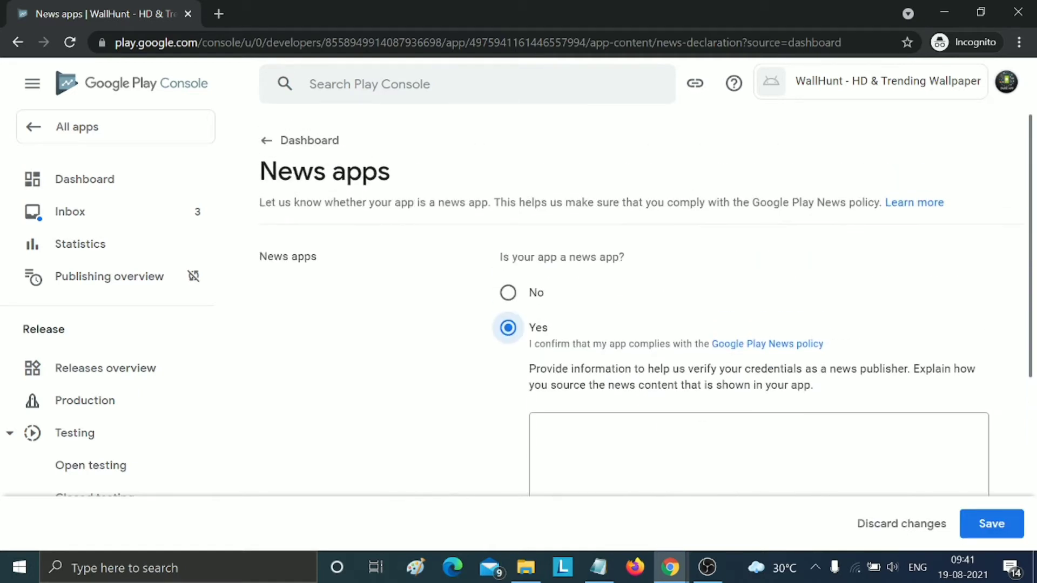
Step: Answer No to whether the app is a news app, save the declaration and return to the dashboard
{"action": "left_click", "coordinate": [507, 293]}
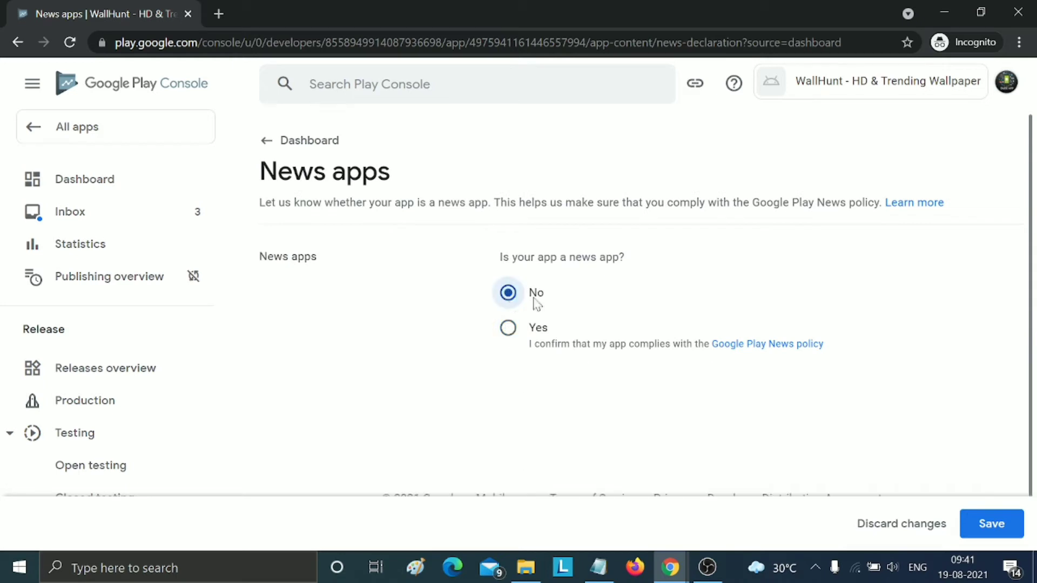
{"action": "left_click", "coordinate": [982, 524]}
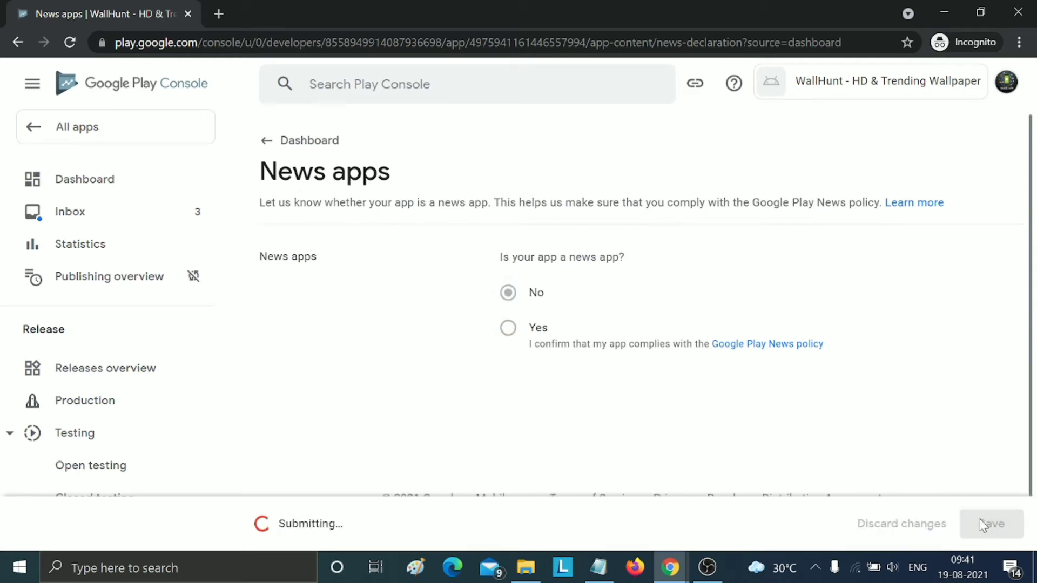
{"action": "left_click", "coordinate": [264, 141]}
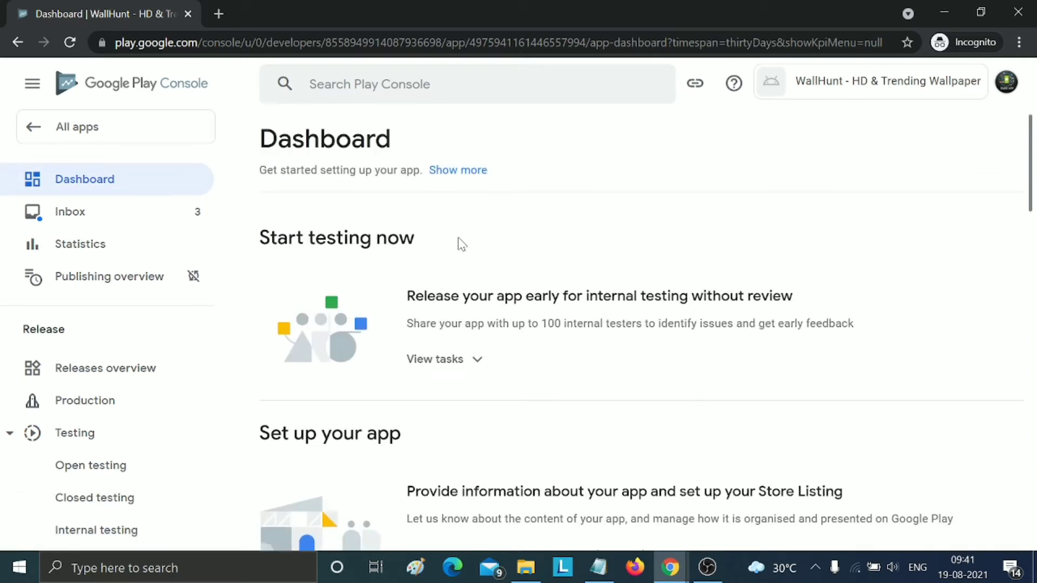
Step: Open the COVID-19 contact tracing and status apps task and declare that the app is not a publicly available contact tracing or status app
{"action": "scroll", "coordinate": [458, 238], "scroll_direction": "down", "scroll_amount": 6}
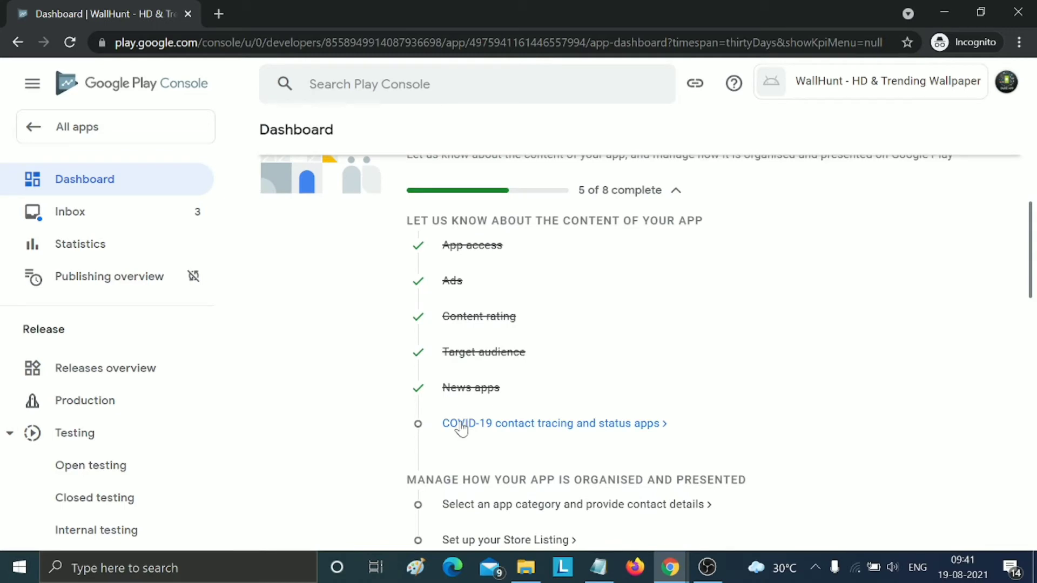
{"action": "left_click", "coordinate": [461, 431]}
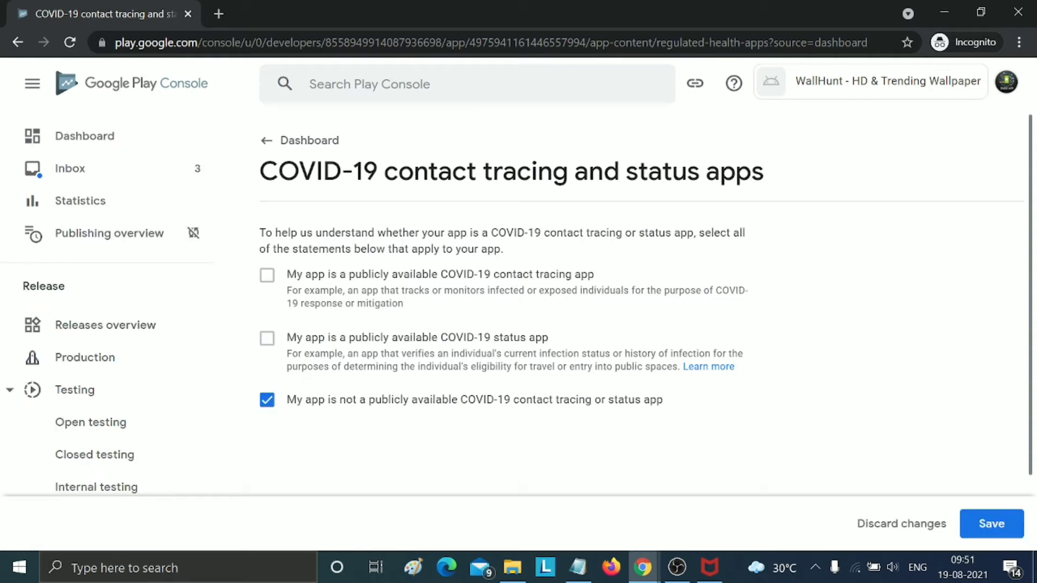
Step: Open the COVID-19 status app help article in a new tab and read through its app, privacy and visibility requirements
{"action": "right_click", "coordinate": [717, 369]}
{"action": "left_click", "coordinate": [736, 378]}
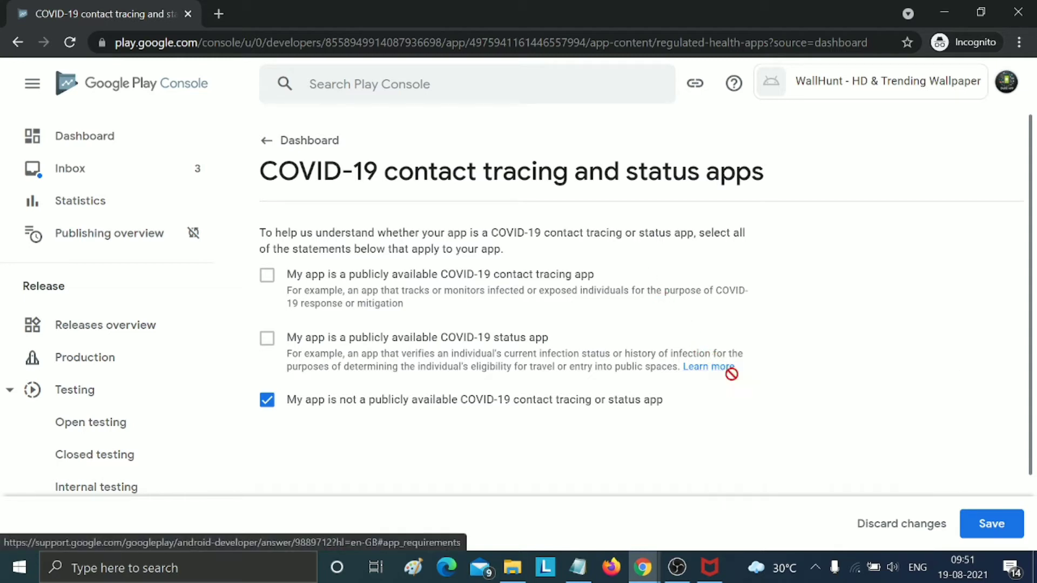
{"action": "left_click", "coordinate": [310, 7]}
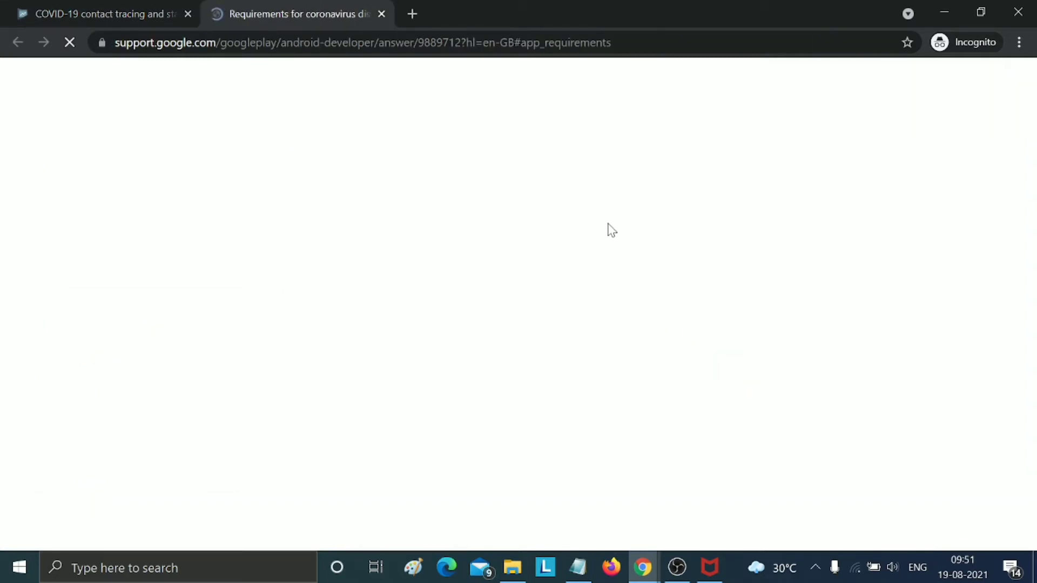
{"action": "scroll", "coordinate": [543, 318], "scroll_direction": "down", "scroll_amount": 5}
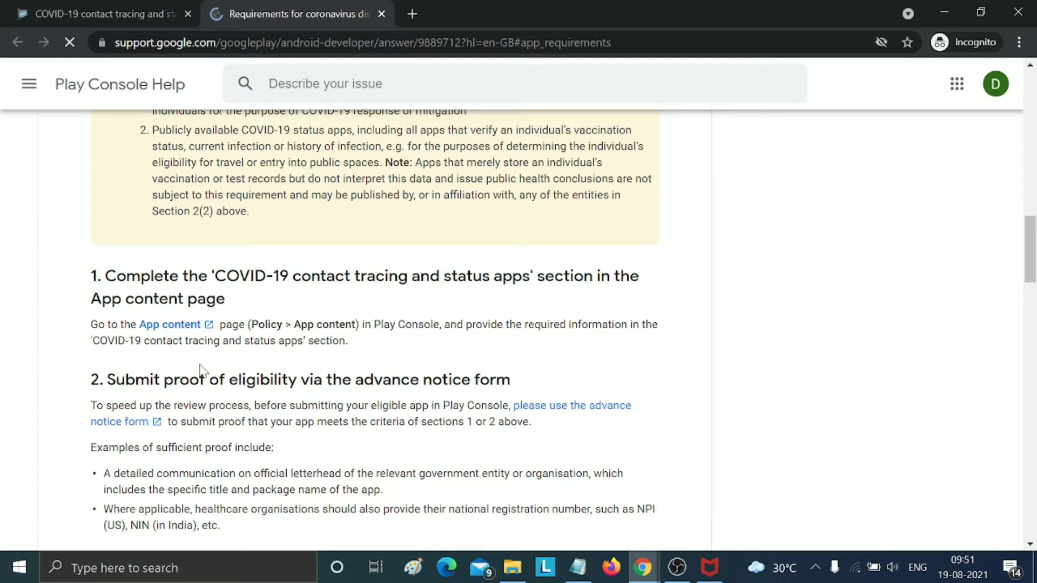
{"action": "scroll", "coordinate": [378, 324], "scroll_direction": "down", "scroll_amount": 1}
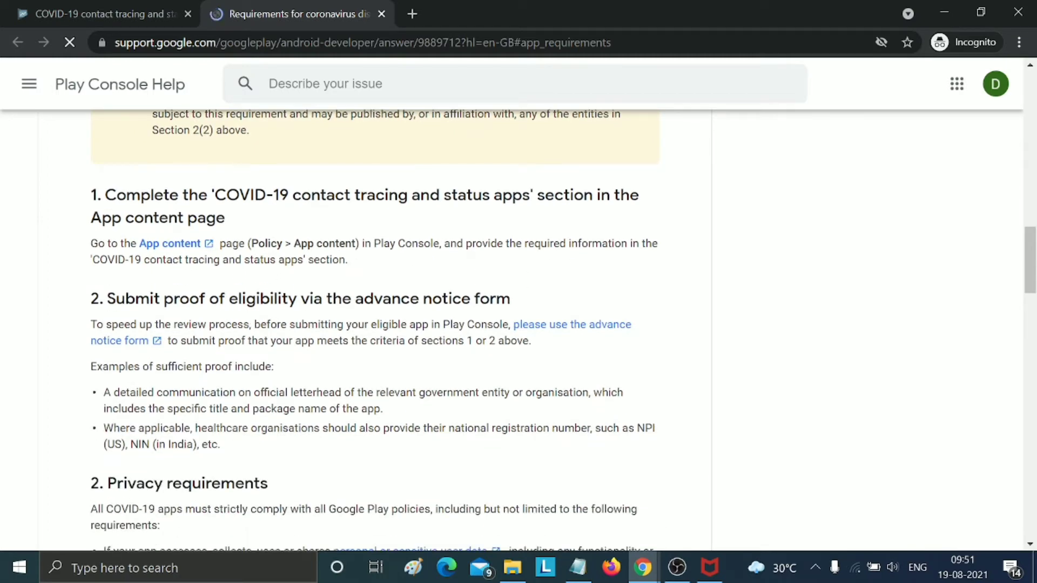
{"action": "scroll", "coordinate": [363, 362], "scroll_direction": "down", "scroll_amount": 3}
{"action": "scroll", "coordinate": [316, 352], "scroll_direction": "up", "scroll_amount": 6}
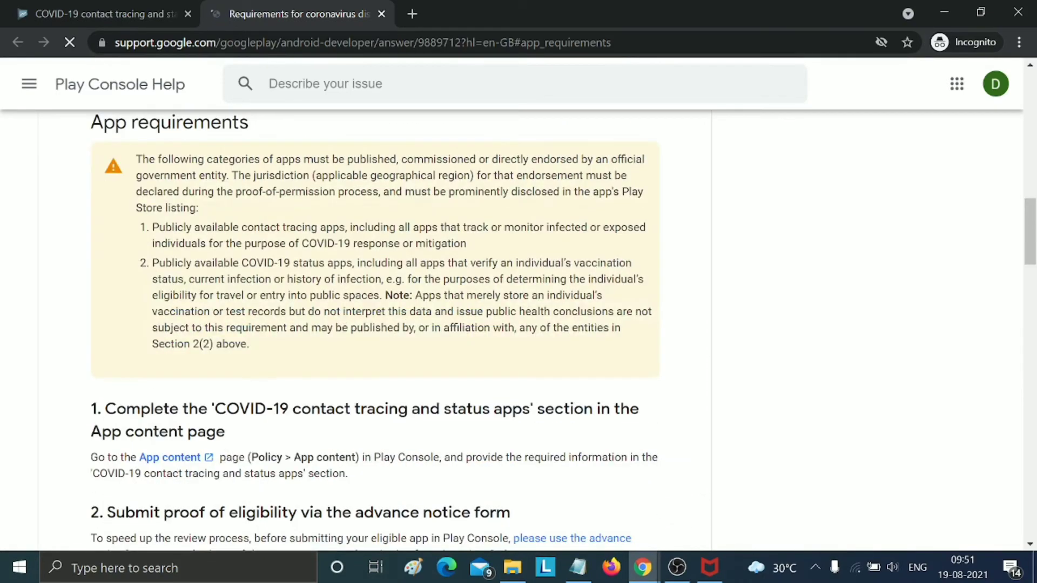
{"action": "scroll", "coordinate": [234, 334], "scroll_direction": "down", "scroll_amount": 3}
{"action": "scroll", "coordinate": [318, 351], "scroll_direction": "down", "scroll_amount": 2}
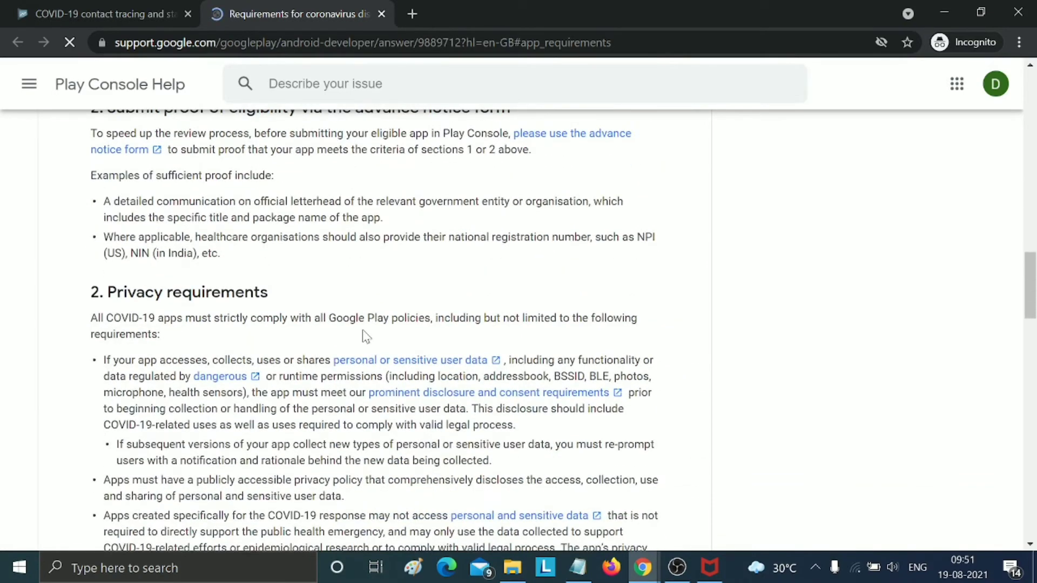
{"action": "scroll", "coordinate": [366, 336], "scroll_direction": "down", "scroll_amount": 6}
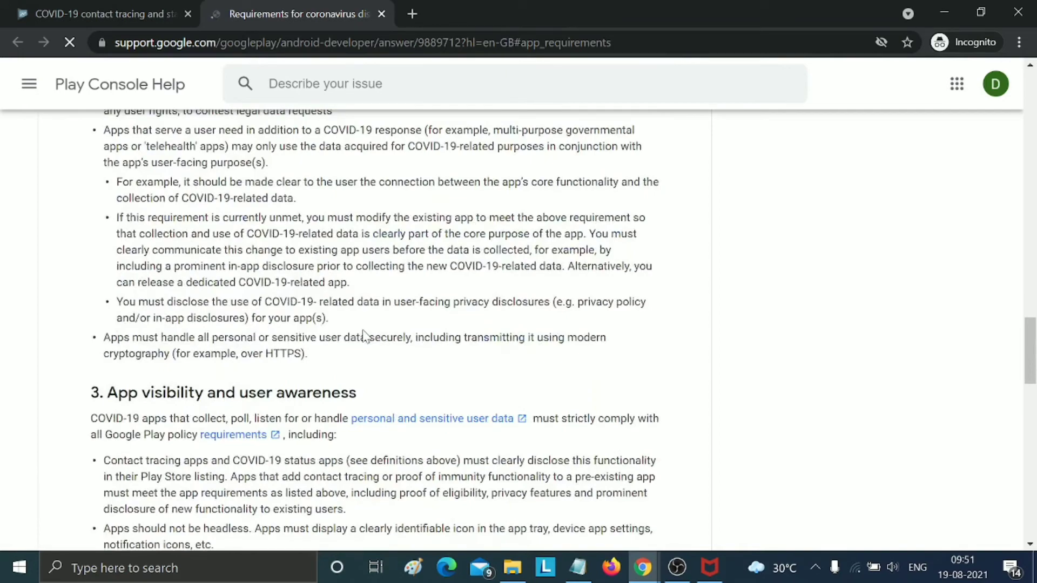
{"action": "scroll", "coordinate": [364, 335], "scroll_direction": "down", "scroll_amount": 7}
{"action": "scroll", "coordinate": [364, 338], "scroll_direction": "down", "scroll_amount": 4}
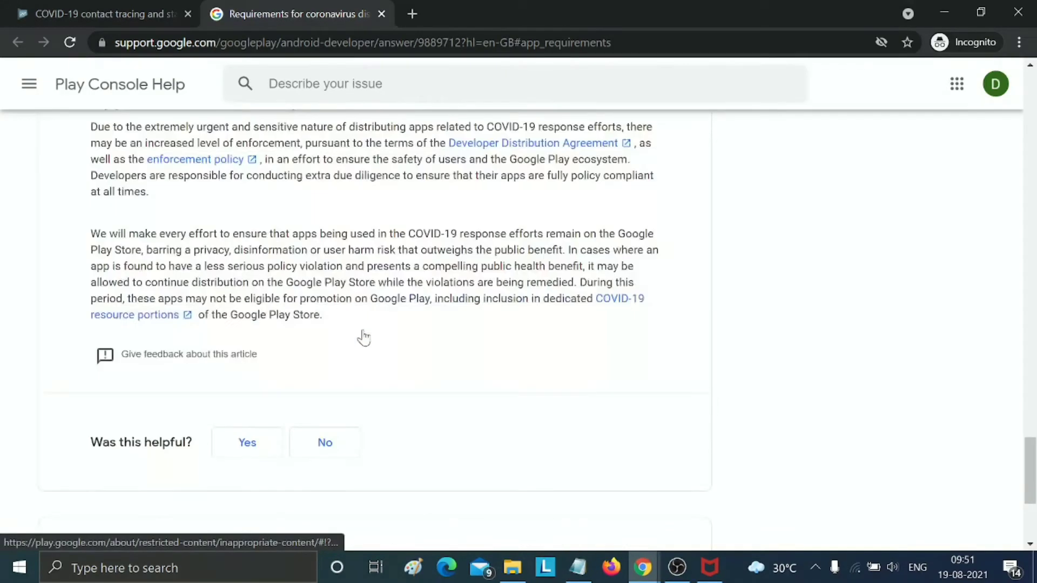
Step: Go back to the COVID-19 declaration, save it and return to the dashboard
{"action": "left_click", "coordinate": [127, 17]}
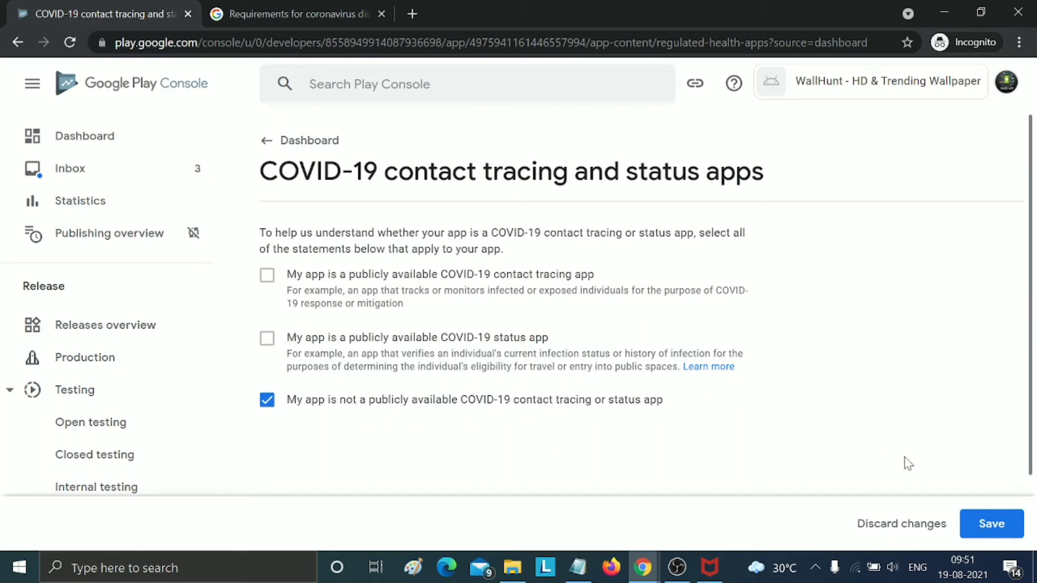
{"action": "left_click", "coordinate": [992, 530]}
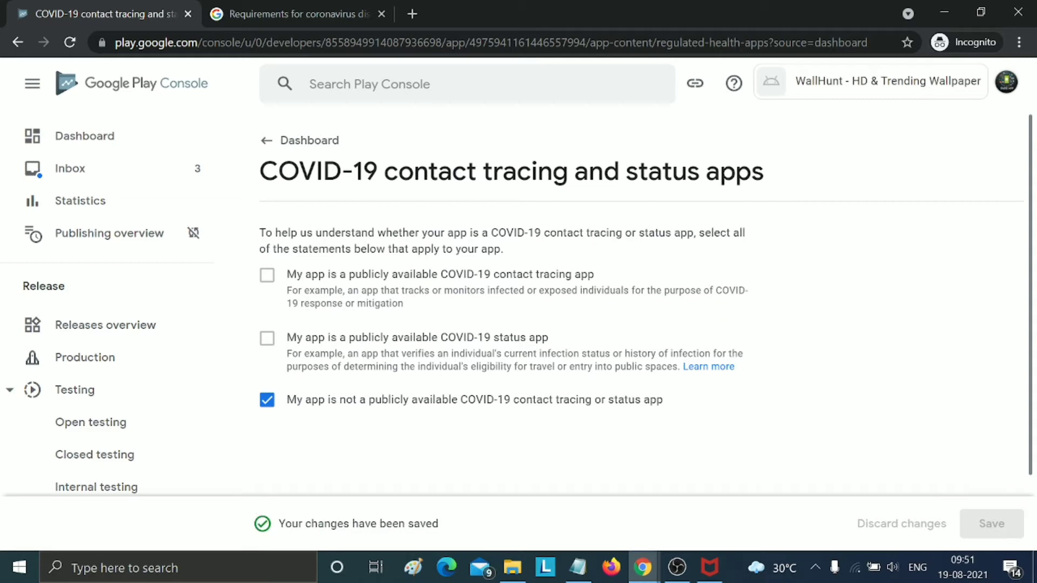
{"action": "left_click", "coordinate": [279, 146]}
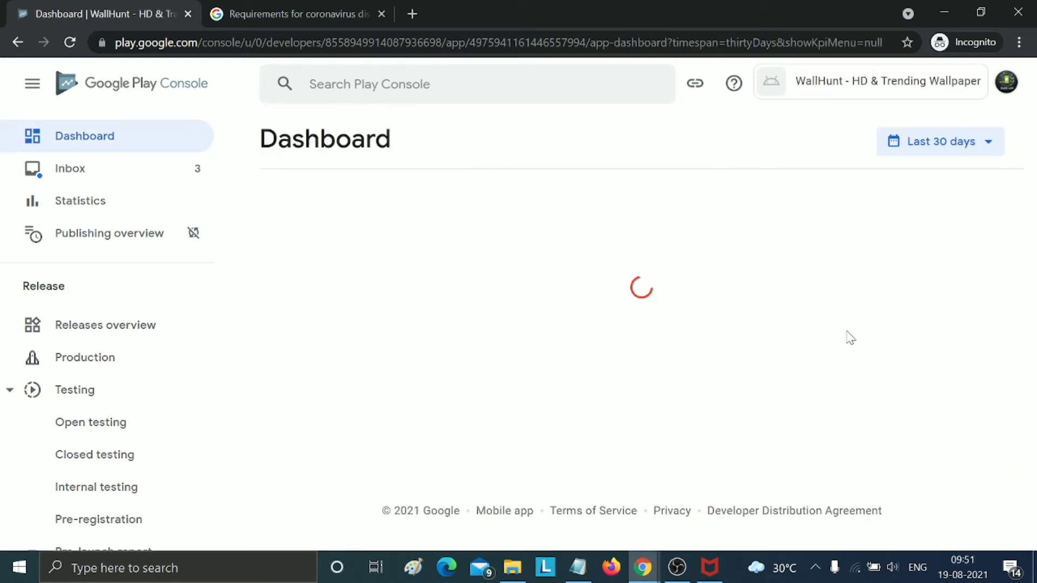
Step: Open the app category and contact details task and set the app's category to Personalisation
{"action": "scroll", "coordinate": [734, 361], "scroll_direction": "down", "scroll_amount": 7}
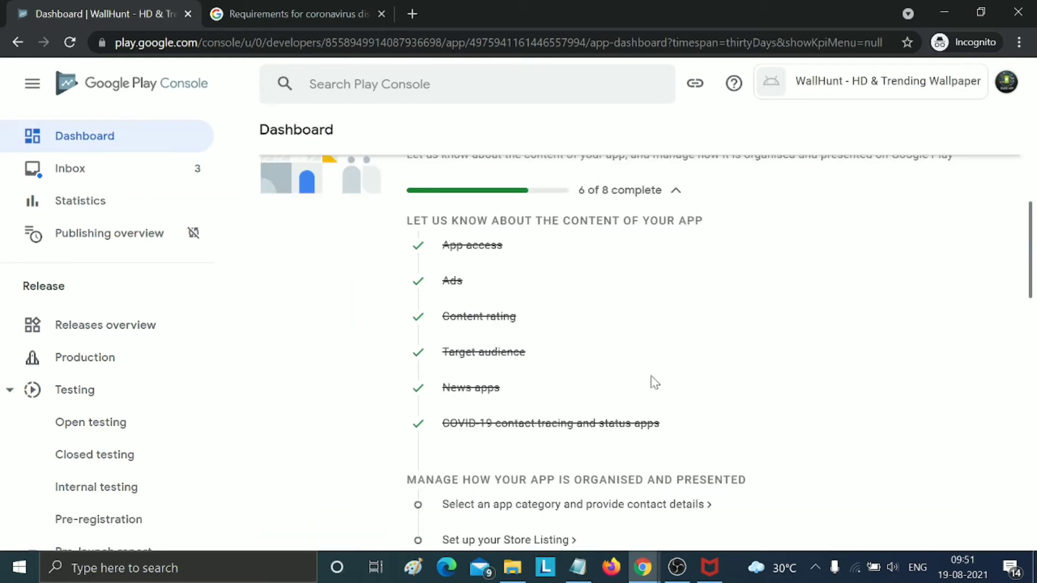
{"action": "scroll", "coordinate": [513, 432], "scroll_direction": "down", "scroll_amount": 2}
{"action": "left_click", "coordinate": [486, 384]}
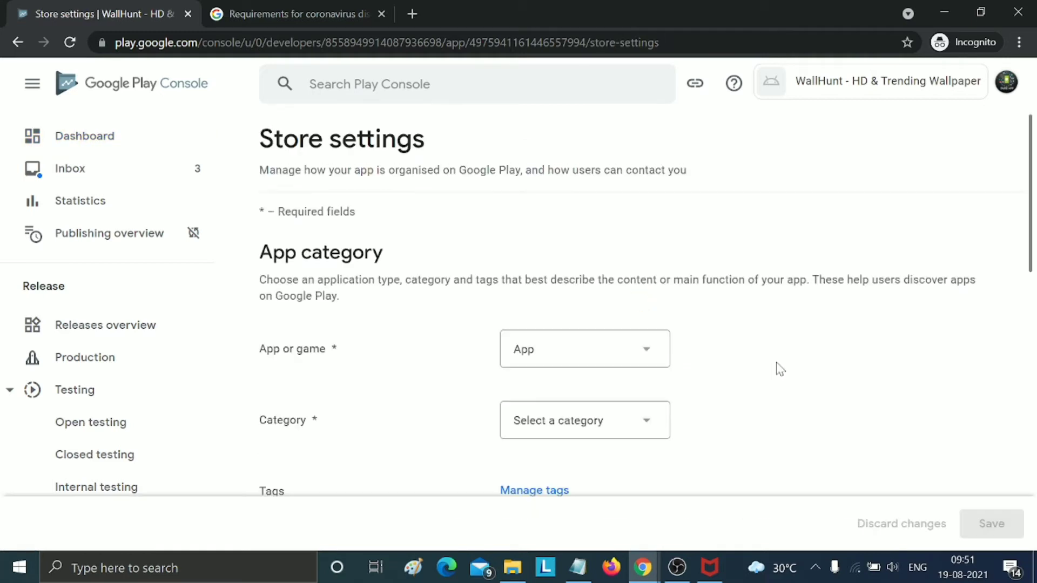
{"action": "scroll", "coordinate": [745, 359], "scroll_direction": "down", "scroll_amount": 2}
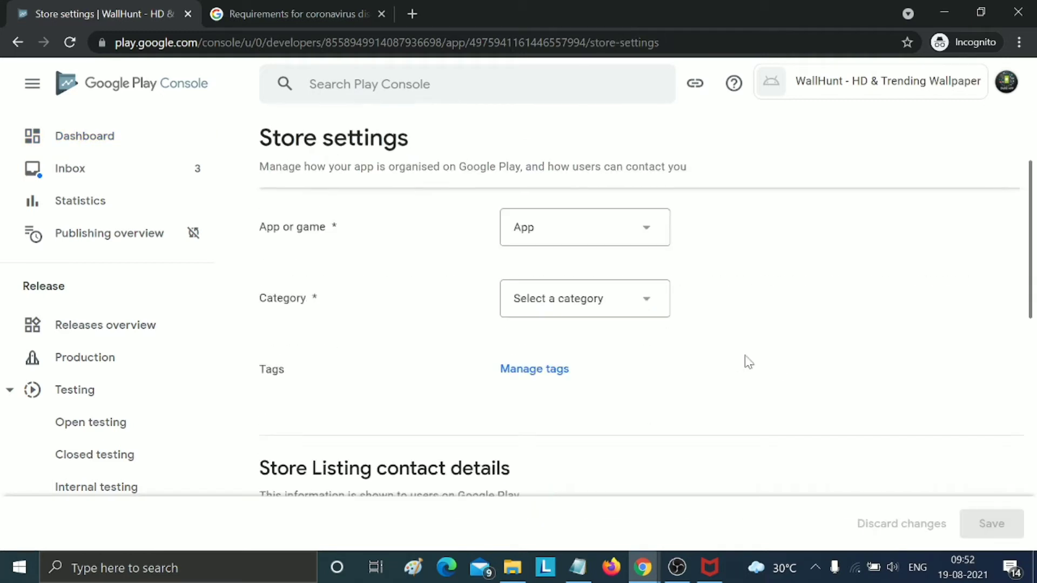
{"action": "left_click", "coordinate": [625, 311]}
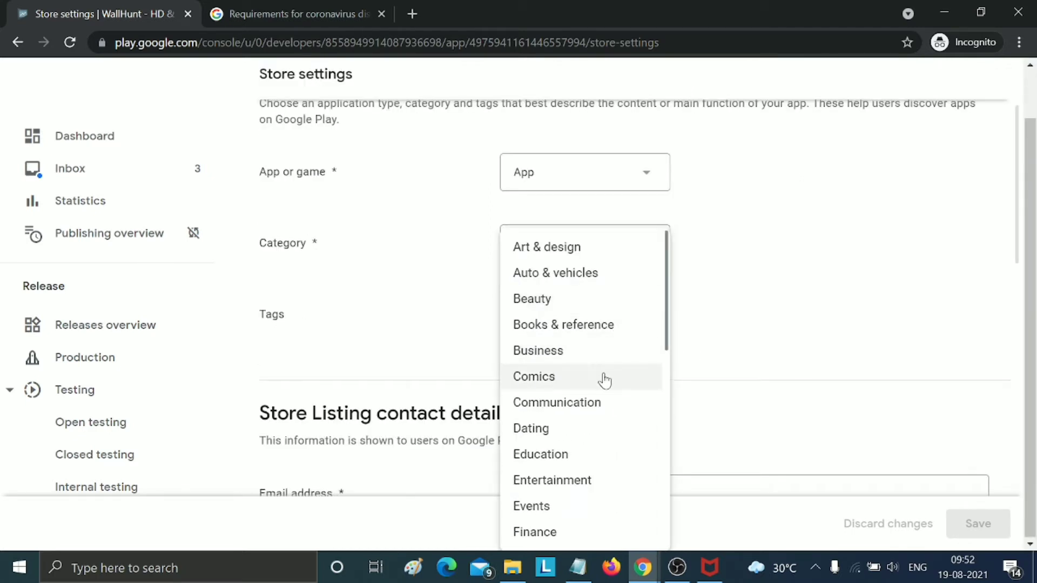
{"action": "scroll", "coordinate": [601, 380], "scroll_direction": "down", "scroll_amount": 2}
{"action": "scroll", "coordinate": [596, 384], "scroll_direction": "down", "scroll_amount": 4}
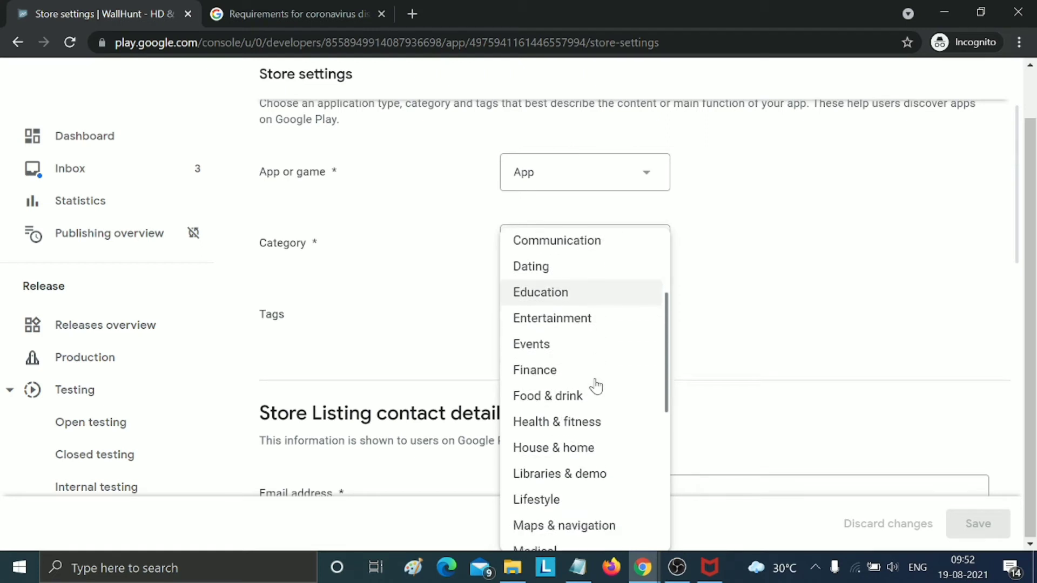
{"action": "scroll", "coordinate": [596, 393], "scroll_direction": "down", "scroll_amount": 2}
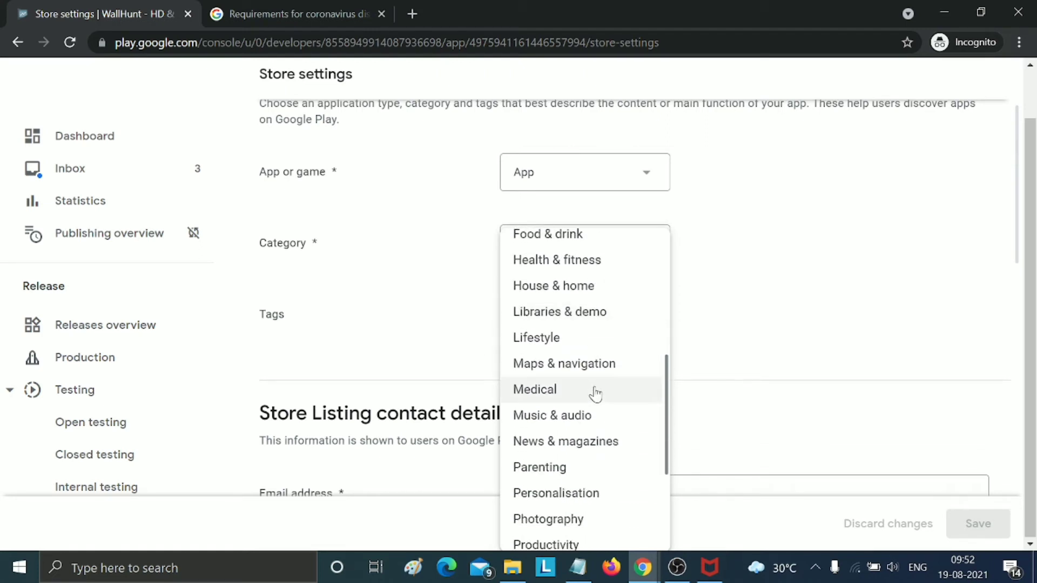
{"action": "scroll", "coordinate": [596, 394], "scroll_direction": "down", "scroll_amount": 3}
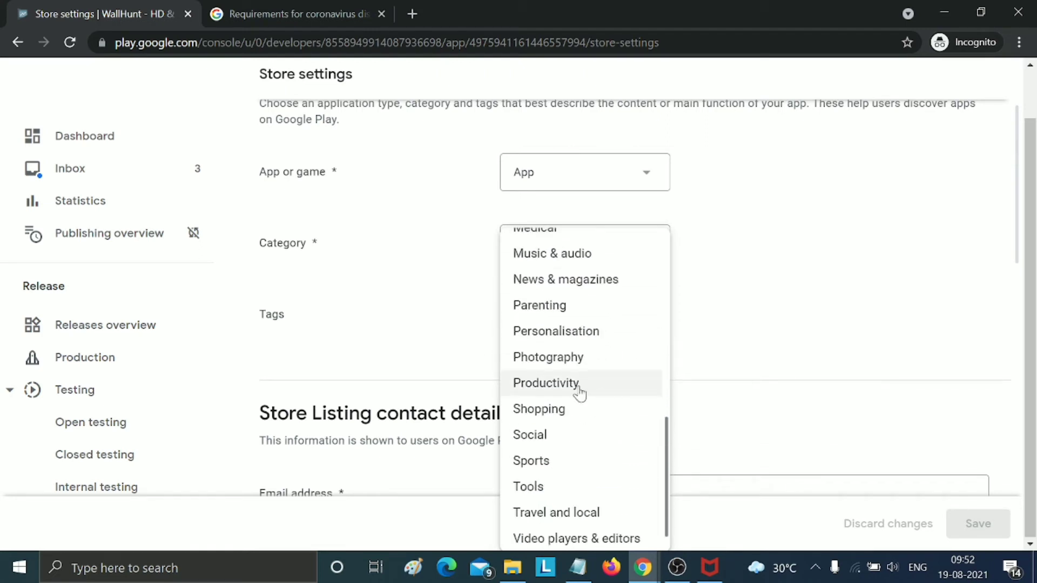
{"action": "left_click", "coordinate": [585, 342]}
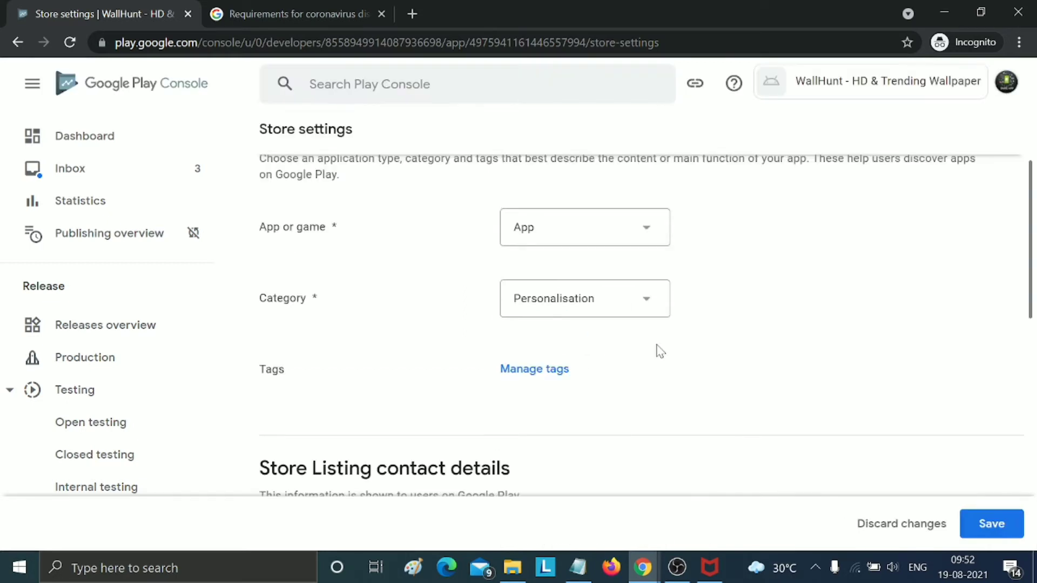
Step: Find the Personalisation tag by searching for "per" and apply it to the app
{"action": "left_click", "coordinate": [535, 371]}
{"action": "left_click", "coordinate": [872, 298]}
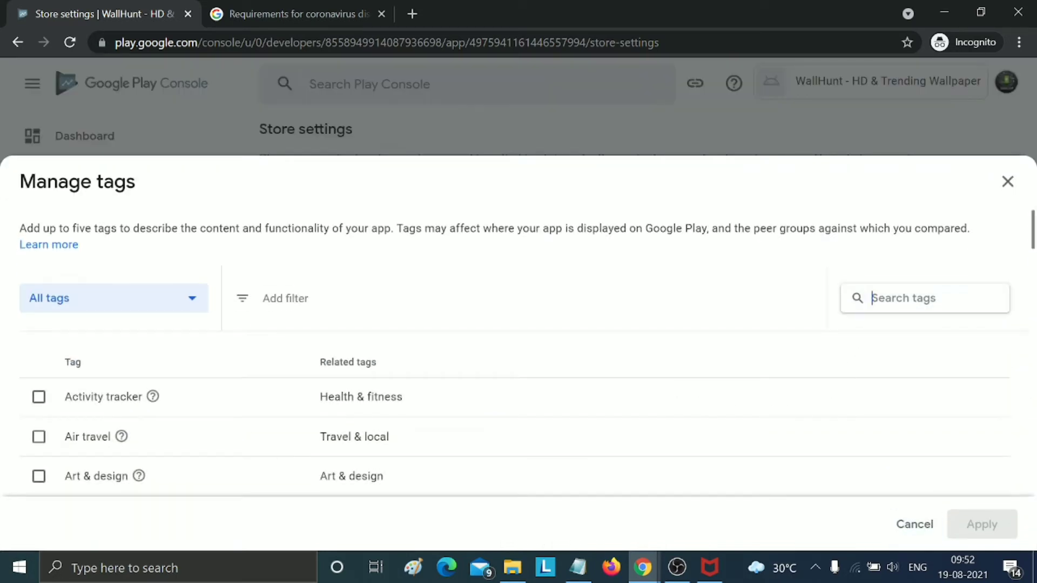
{"action": "type", "text": "per"}
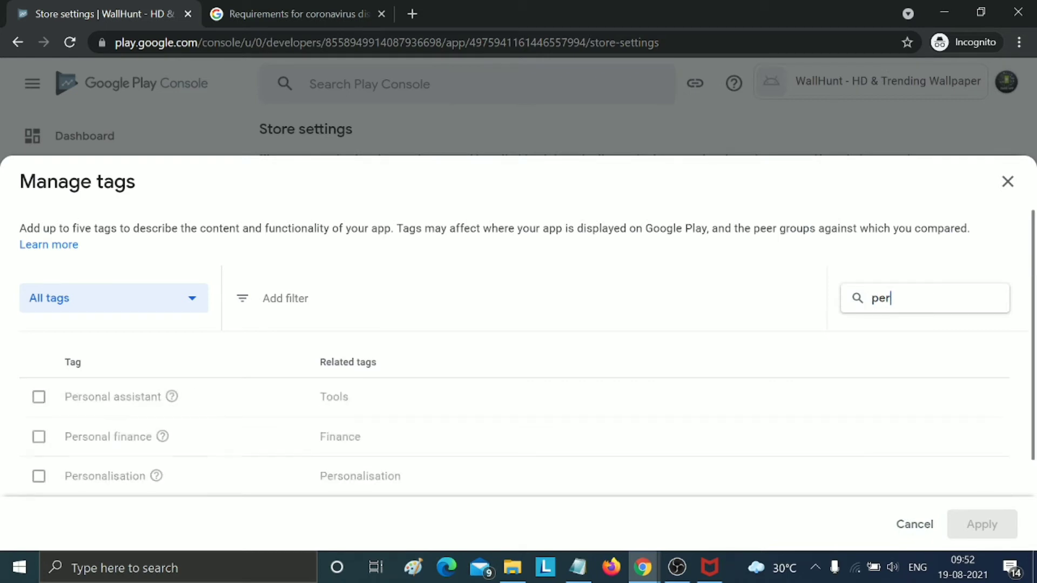
{"action": "type", "text": "s"}
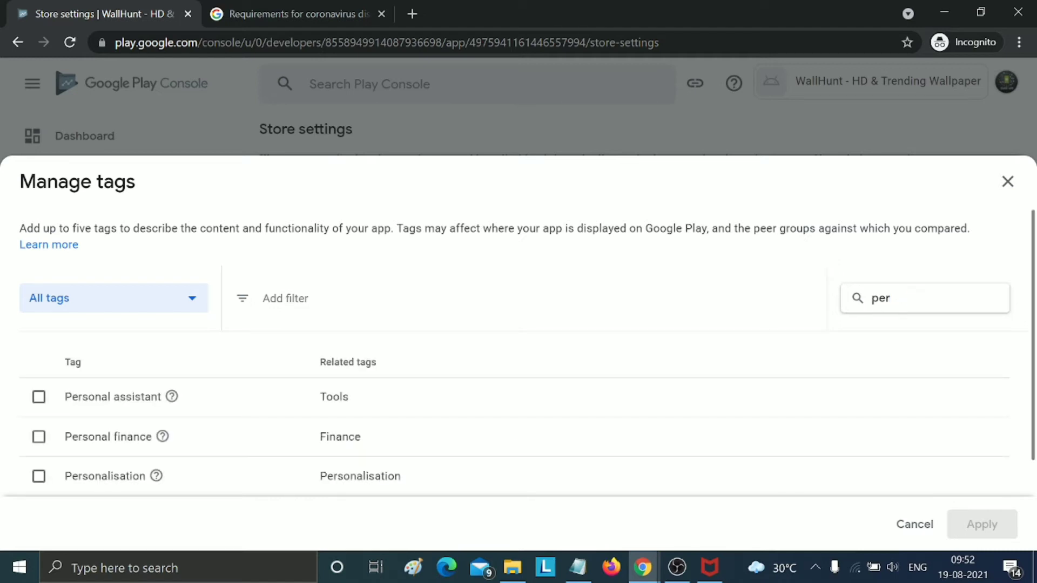
{"action": "left_click", "coordinate": [386, 480]}
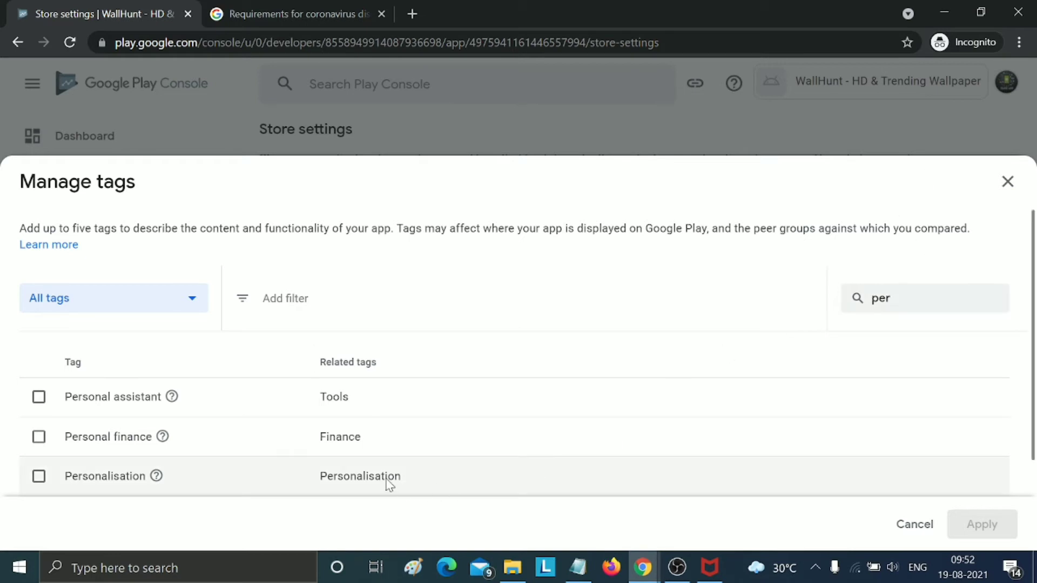
{"action": "left_click", "coordinate": [39, 478]}
{"action": "left_click", "coordinate": [961, 519]}
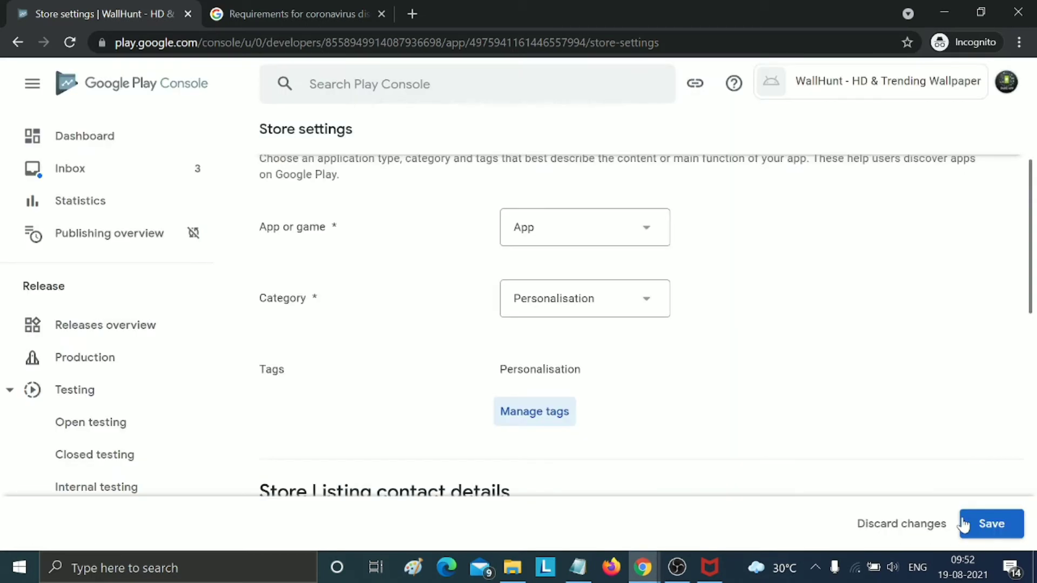
Step: Copy the contact e-mail from desc.txt in Notepad and paste it into the Store Listing contact details' email address
{"action": "scroll", "coordinate": [800, 387], "scroll_direction": "down", "scroll_amount": 2}
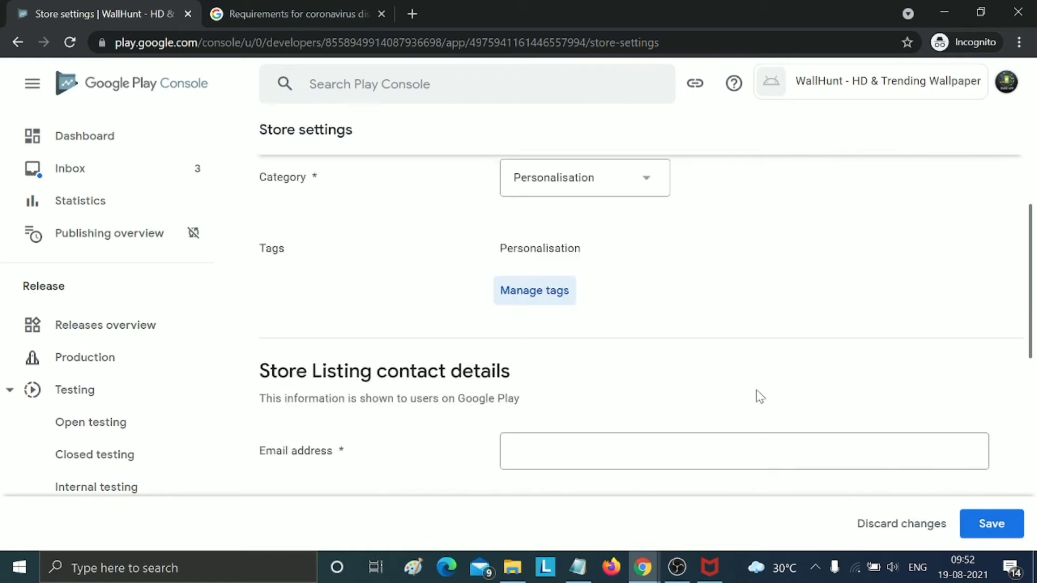
{"action": "left_click", "coordinate": [704, 451]}
{"action": "scroll", "coordinate": [689, 381], "scroll_direction": "down", "scroll_amount": 2}
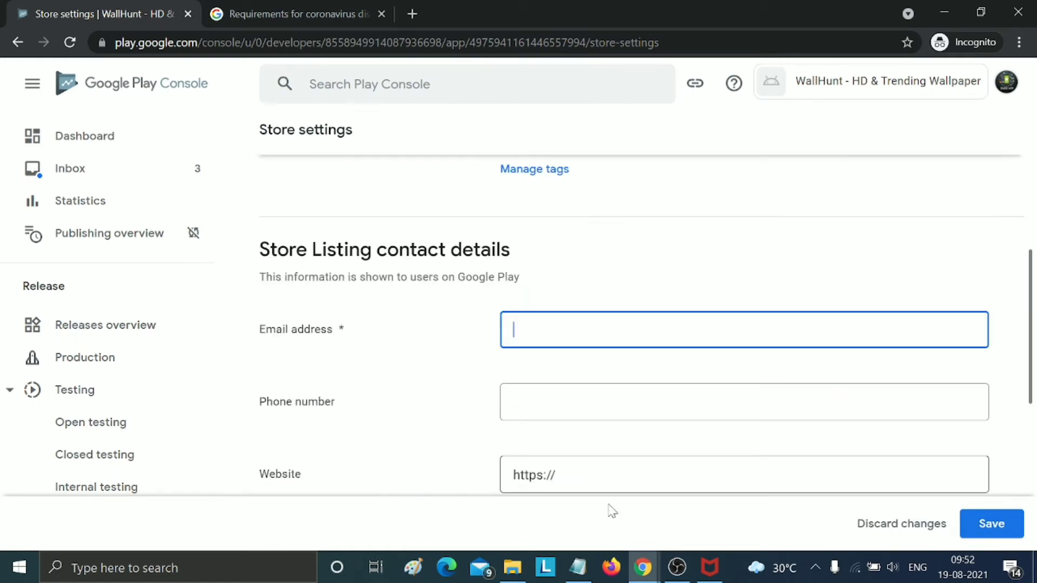
{"action": "left_click", "coordinate": [582, 567]}
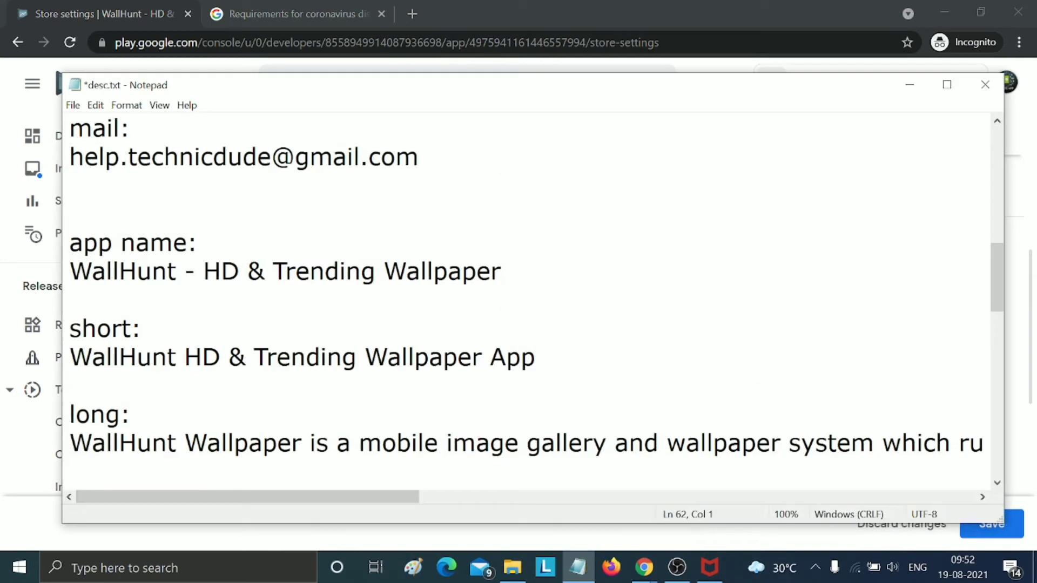
{"action": "key", "text": "Home"}
{"action": "key", "text": "shift+End"}
{"action": "key", "text": "ctrl+c"}
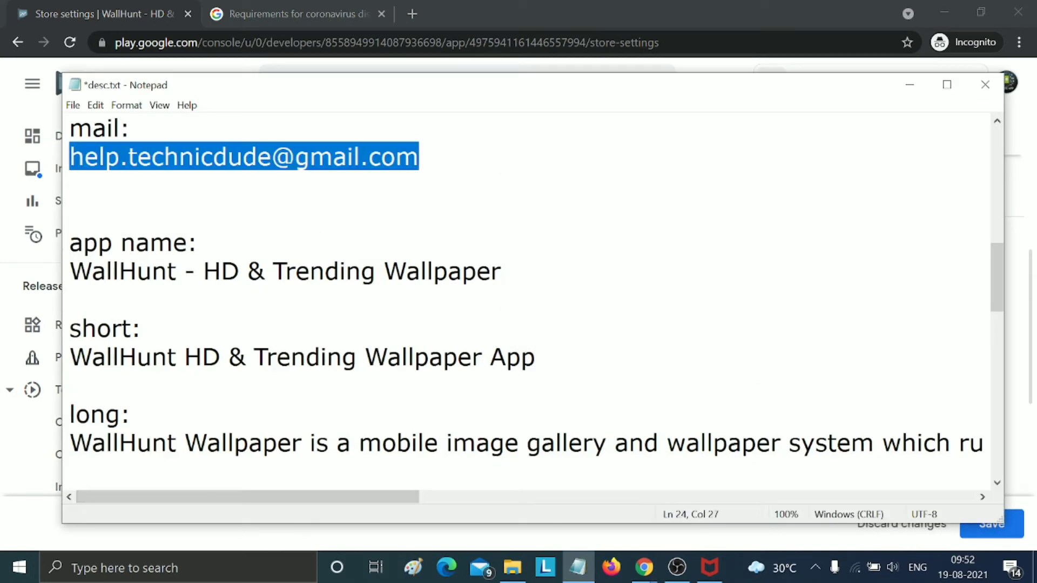
{"action": "left_click", "coordinate": [909, 84]}
{"action": "right_click", "coordinate": [535, 340]}
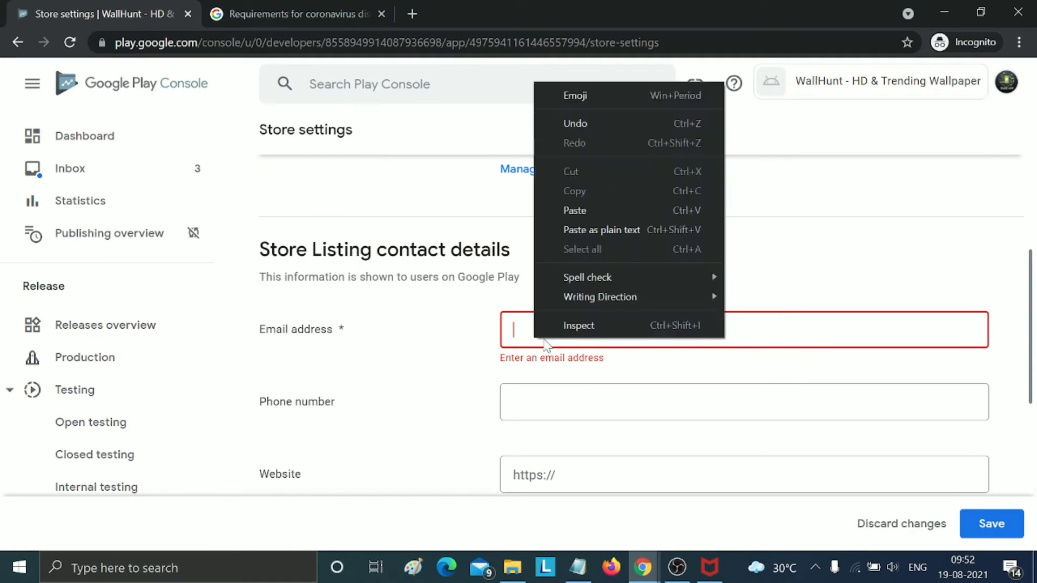
{"action": "left_click", "coordinate": [610, 211]}
{"action": "left_click", "coordinate": [615, 392]}
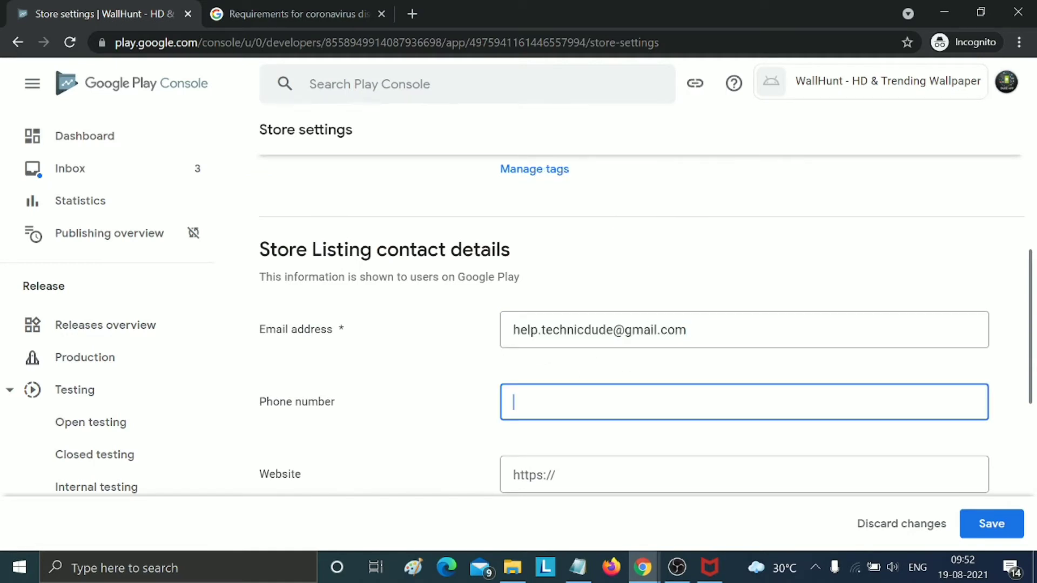
{"action": "scroll", "coordinate": [618, 388], "scroll_direction": "down", "scroll_amount": 2}
{"action": "left_click", "coordinate": [744, 354]}
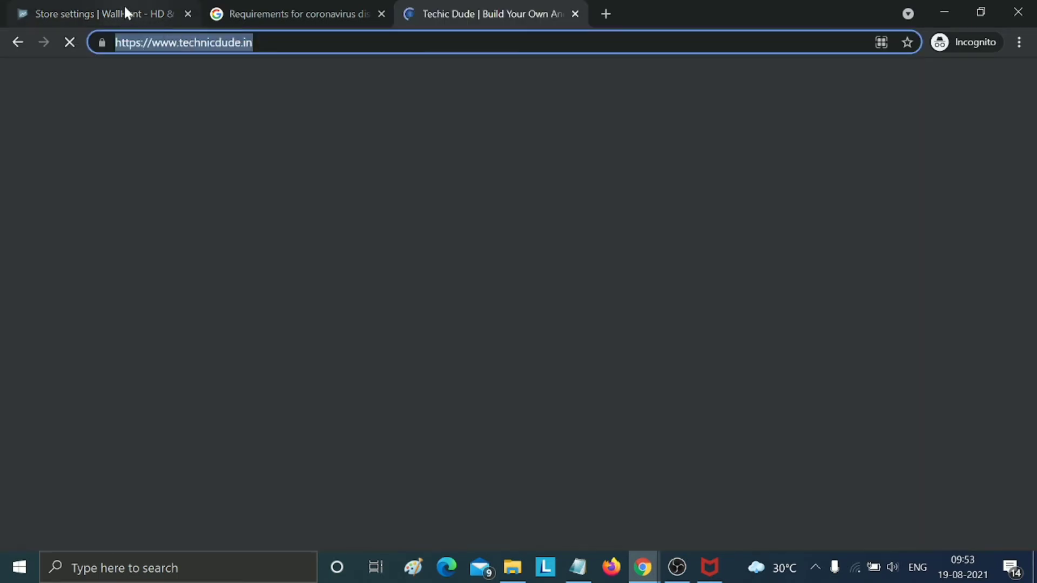
{"action": "left_click", "coordinate": [131, 8]}
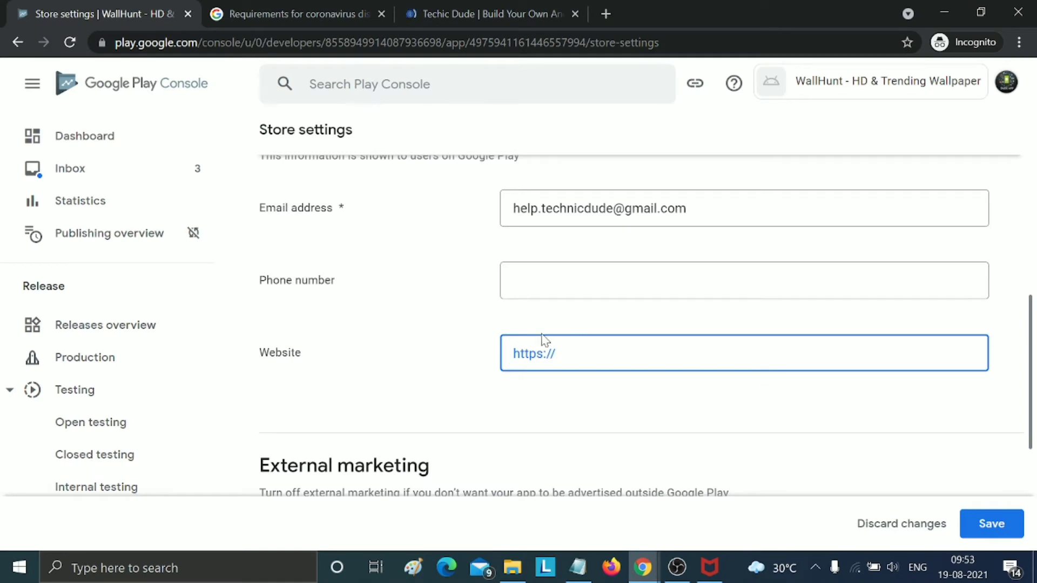
{"action": "right_click", "coordinate": [534, 361]}
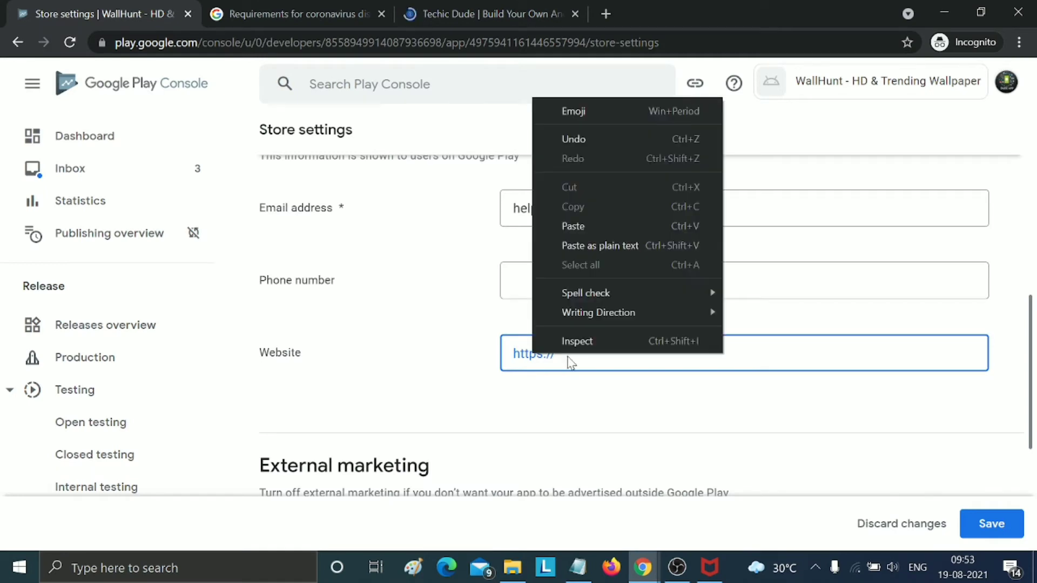
{"action": "left_click", "coordinate": [564, 222]}
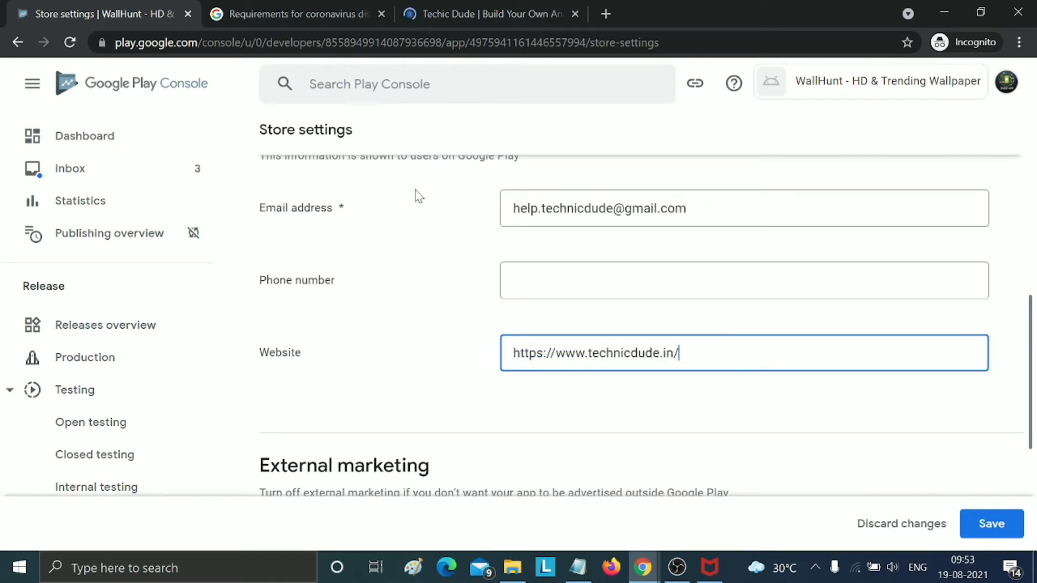
Step: Close the coronavirus requirements tab and save the store settings after checking the contact details and external marketing option
{"action": "left_click", "coordinate": [381, 13]}
{"action": "scroll", "coordinate": [567, 371], "scroll_direction": "down", "scroll_amount": 4}
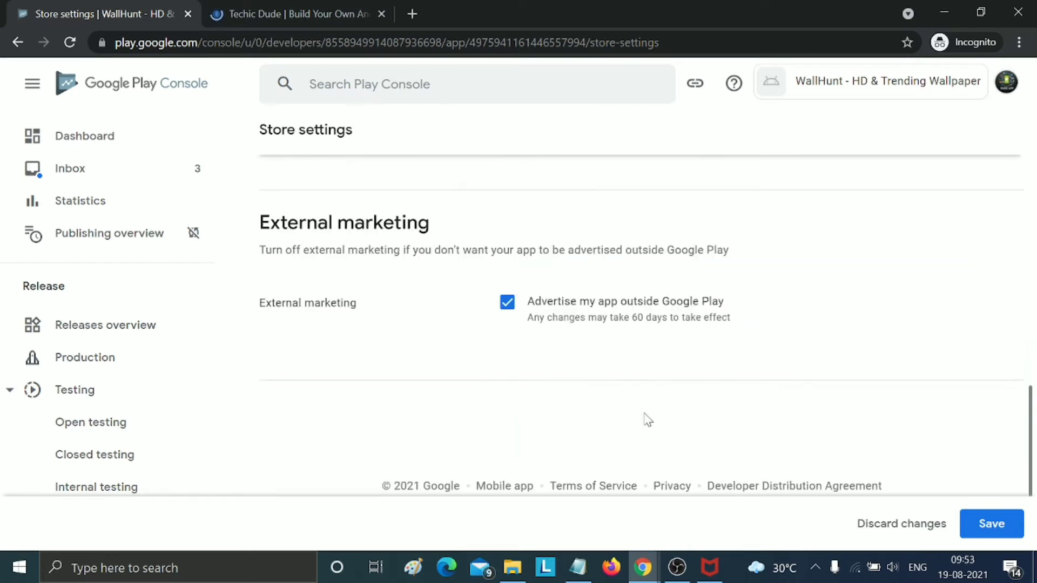
{"action": "scroll", "coordinate": [645, 419], "scroll_direction": "up", "scroll_amount": 5}
{"action": "scroll", "coordinate": [716, 427], "scroll_direction": "up", "scroll_amount": 2}
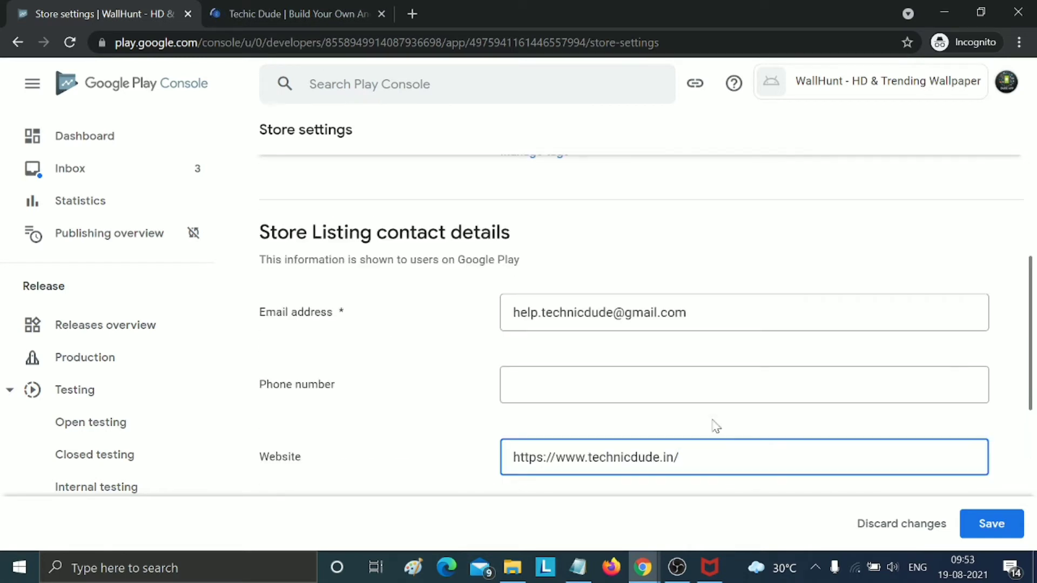
{"action": "scroll", "coordinate": [716, 426], "scroll_direction": "up", "scroll_amount": 2}
{"action": "left_click", "coordinate": [306, 6]}
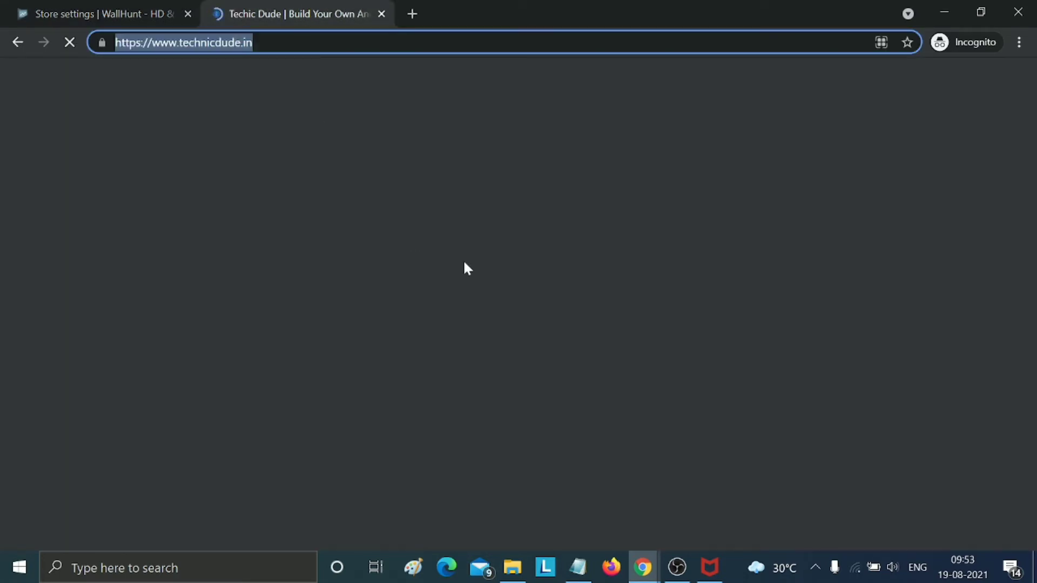
{"action": "left_click", "coordinate": [134, 19]}
{"action": "scroll", "coordinate": [843, 377], "scroll_direction": "down", "scroll_amount": 2}
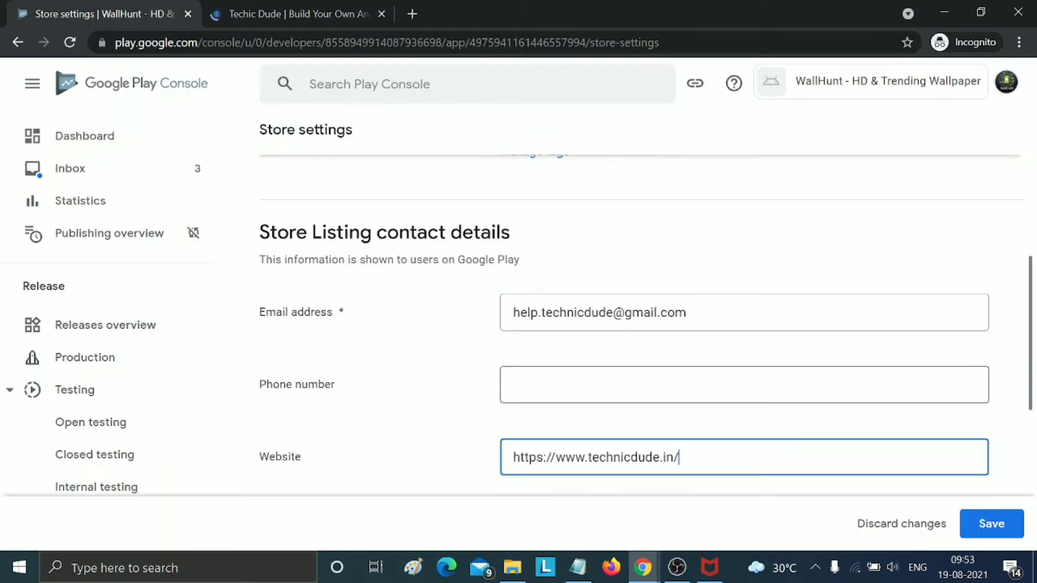
{"action": "left_click", "coordinate": [978, 525]}
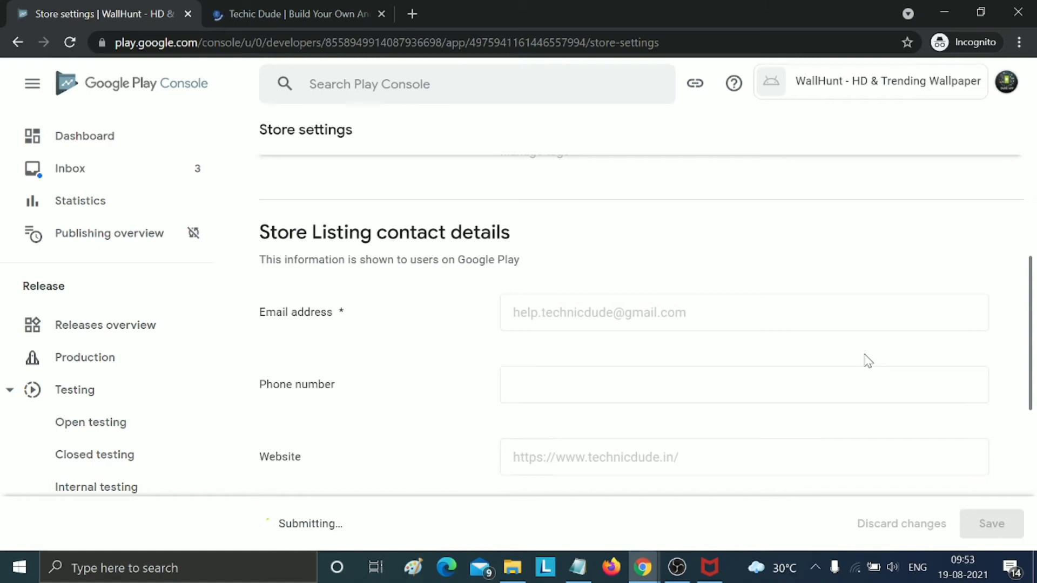
Step: Look through the Technic Dude website's home page and close its tab
{"action": "left_click", "coordinate": [292, 3]}
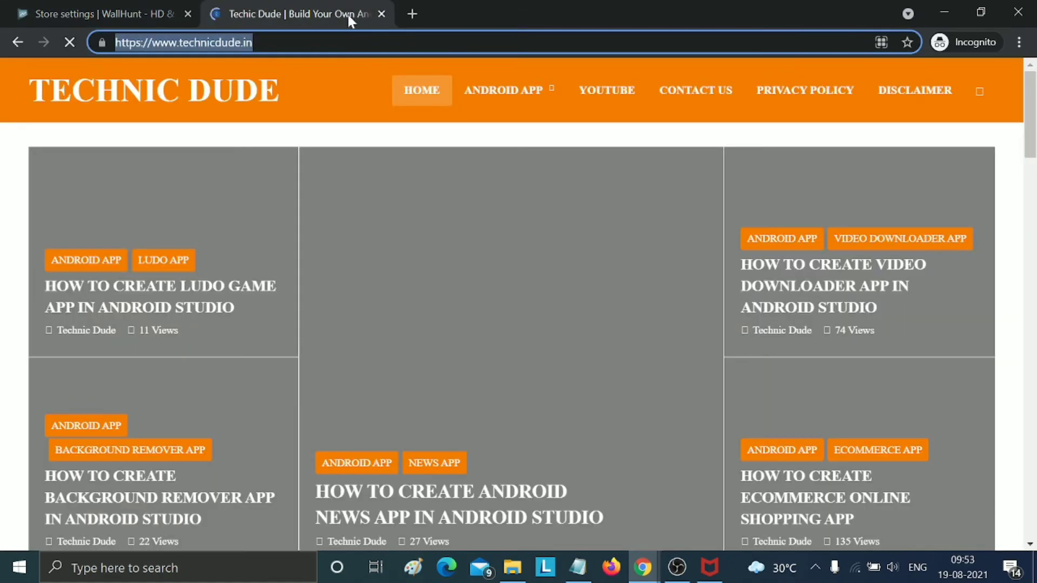
{"action": "scroll", "coordinate": [430, 148], "scroll_direction": "down", "scroll_amount": 10}
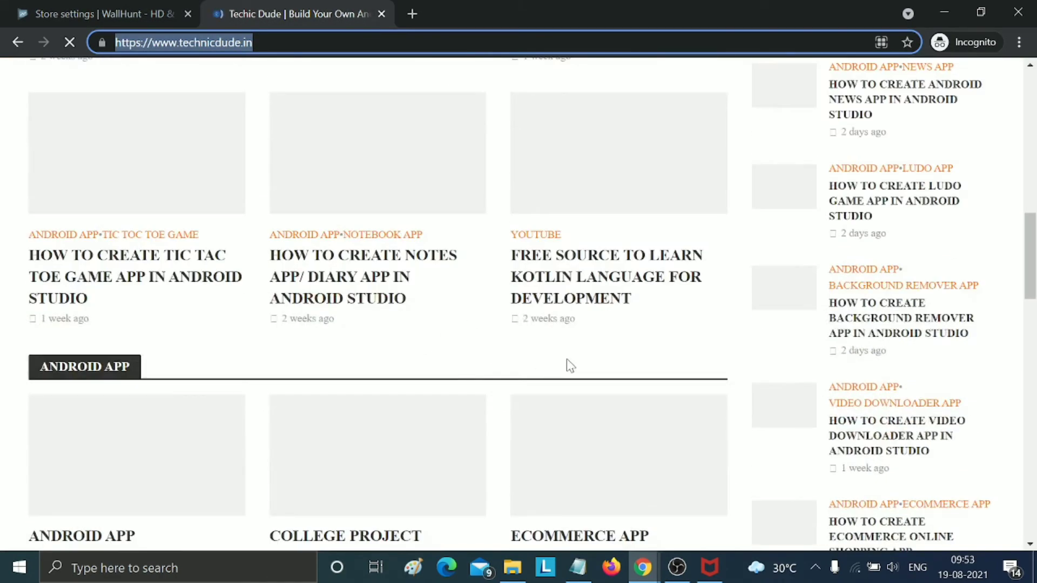
{"action": "scroll", "coordinate": [568, 365], "scroll_direction": "down", "scroll_amount": 6}
{"action": "scroll", "coordinate": [565, 410], "scroll_direction": "down", "scroll_amount": 5}
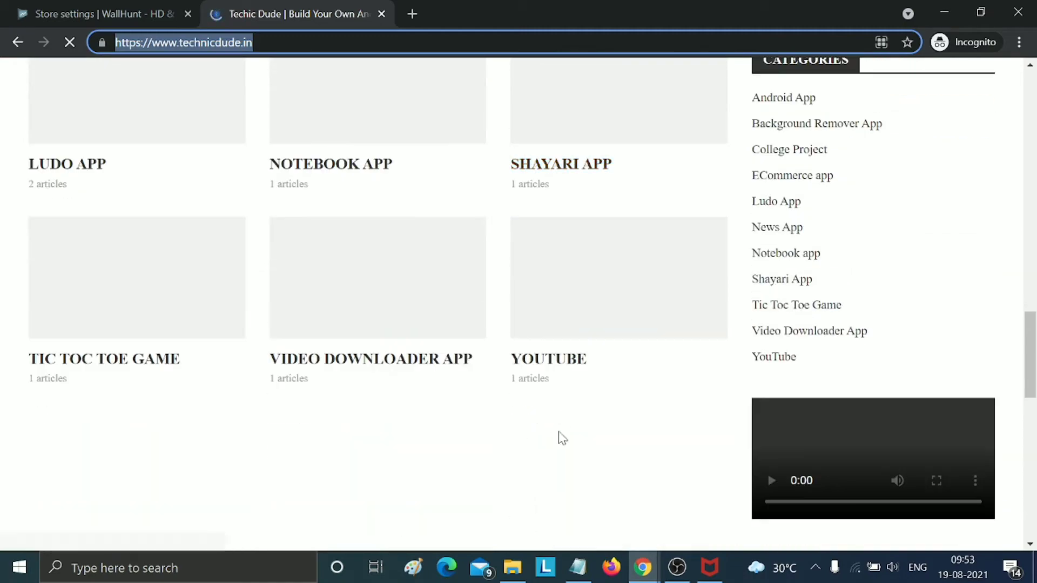
{"action": "scroll", "coordinate": [562, 437], "scroll_direction": "up", "scroll_amount": 20}
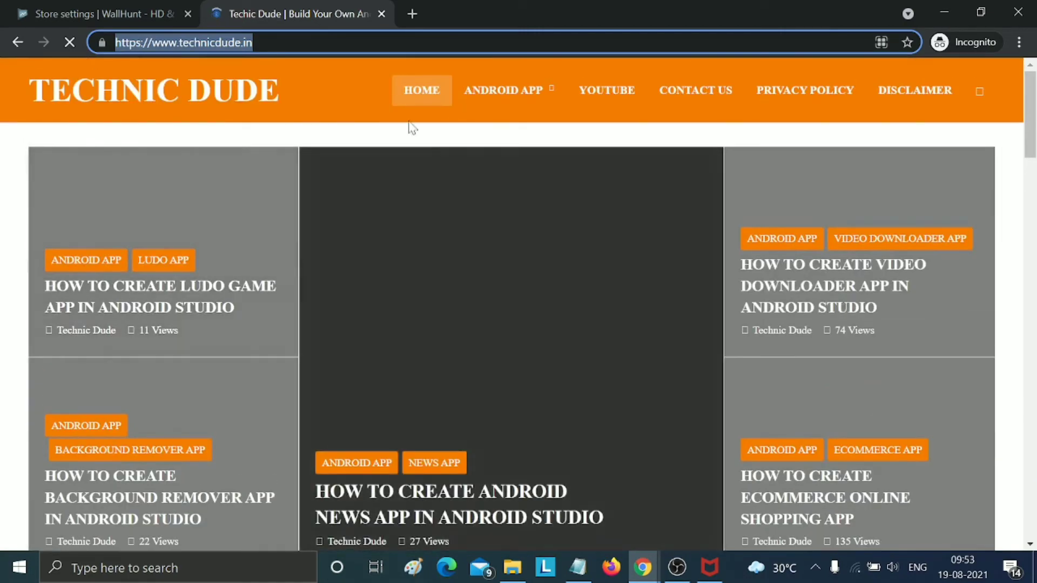
{"action": "left_click", "coordinate": [381, 13]}
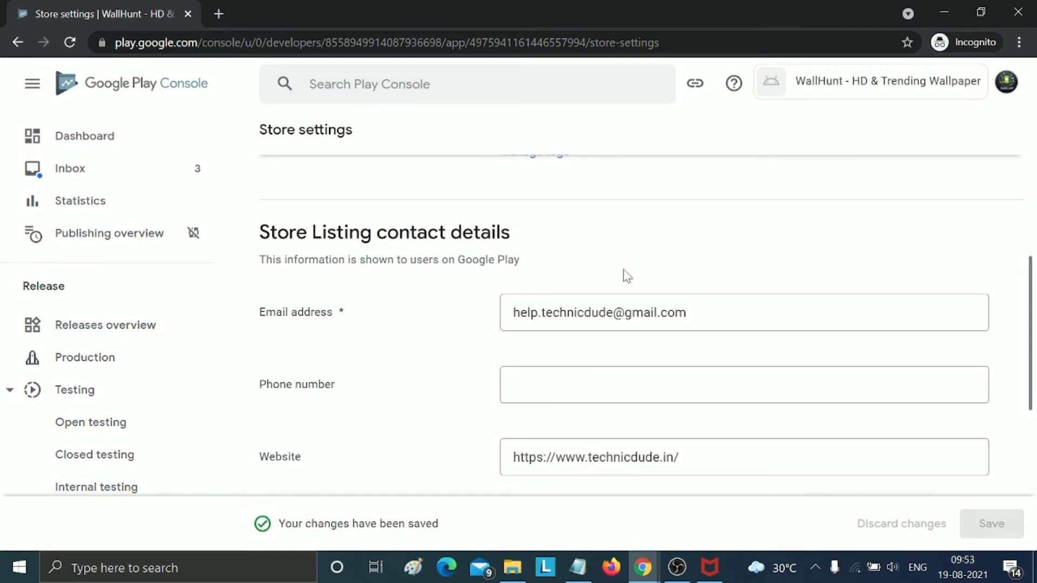
Step: Return to the app dashboard and open the task for setting up the Store Listing
{"action": "scroll", "coordinate": [280, 292], "scroll_direction": "up", "scroll_amount": 15}
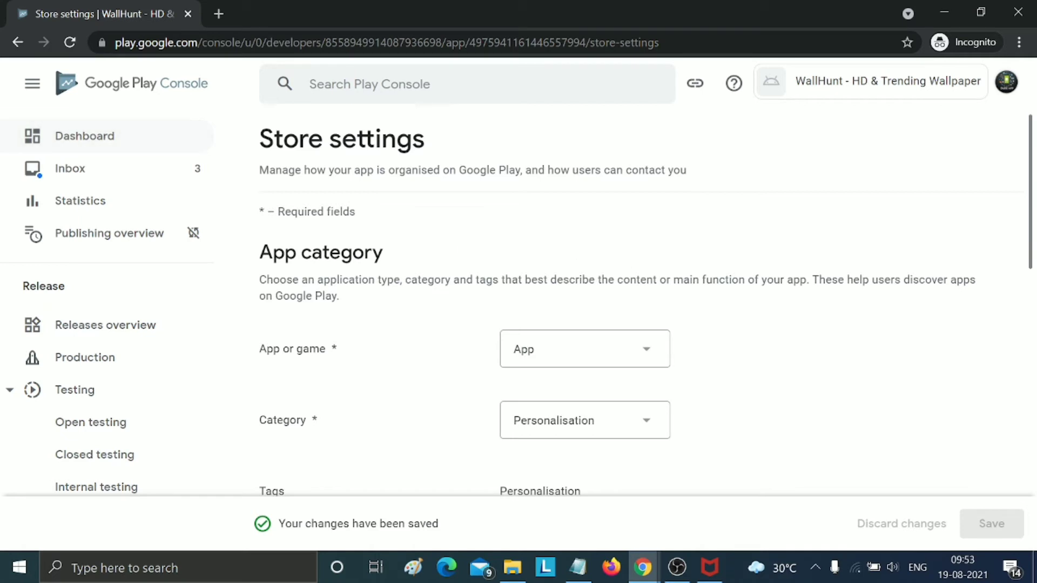
{"action": "left_click", "coordinate": [84, 136]}
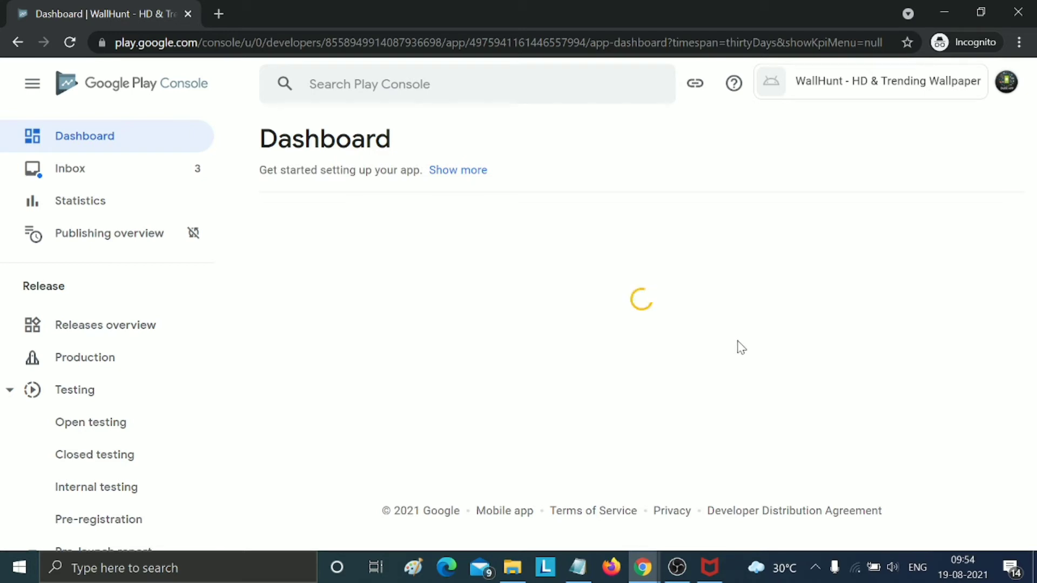
{"action": "scroll", "coordinate": [734, 347], "scroll_direction": "down", "scroll_amount": 6}
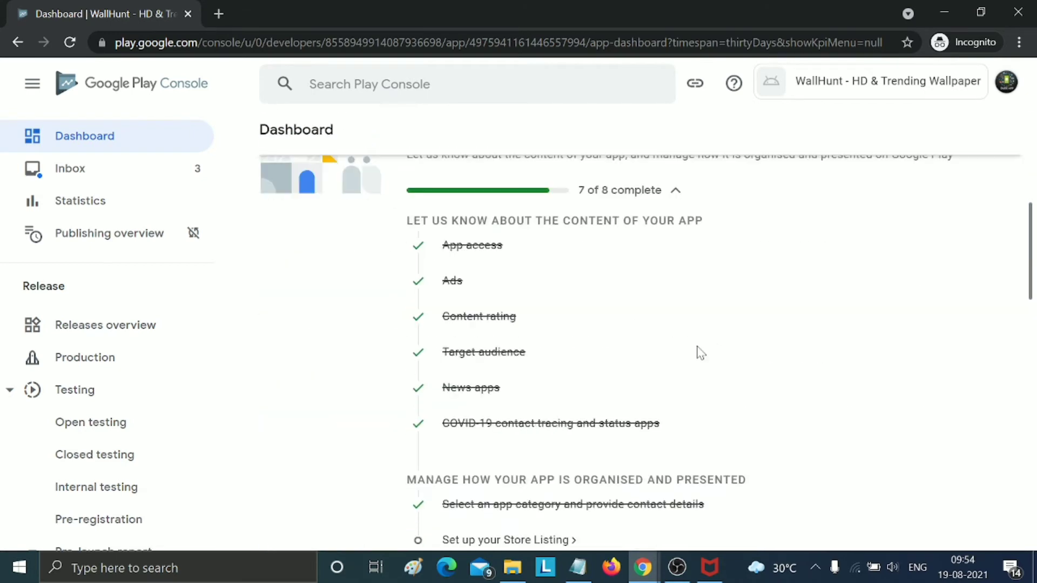
{"action": "scroll", "coordinate": [654, 378], "scroll_direction": "down", "scroll_amount": 2}
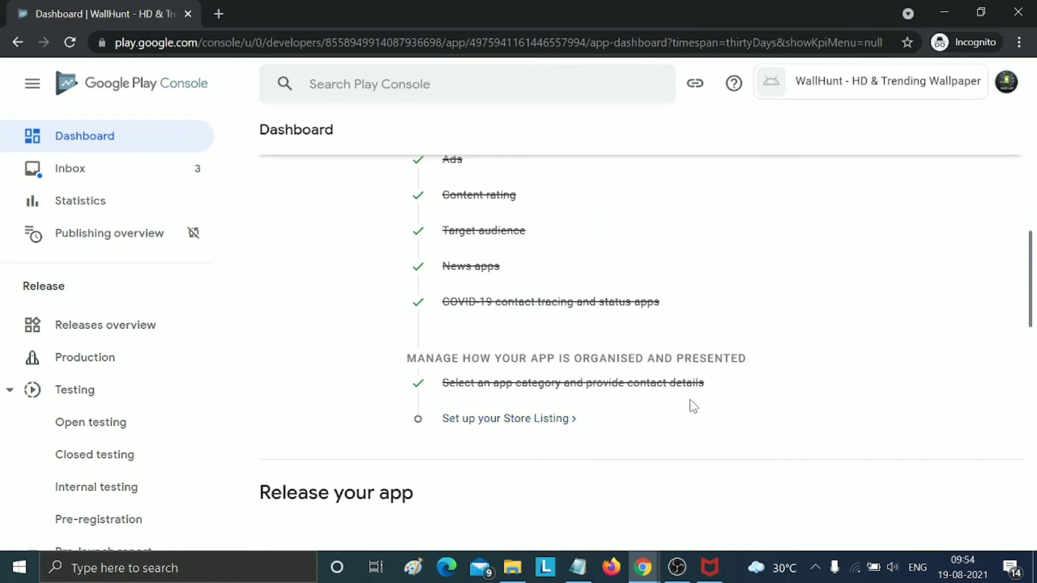
{"action": "scroll", "coordinate": [693, 406], "scroll_direction": "down", "scroll_amount": 5}
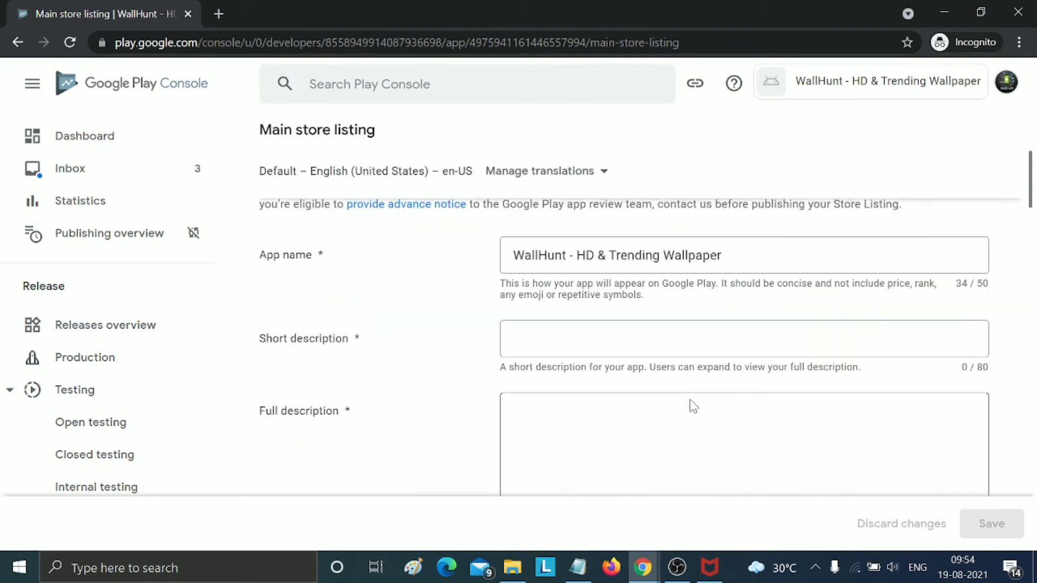
Step: Set the short description to "WallHunt HD & Trending Wallpaper App" by copying the text from desc.txt in Notepad
{"action": "left_click", "coordinate": [696, 339]}
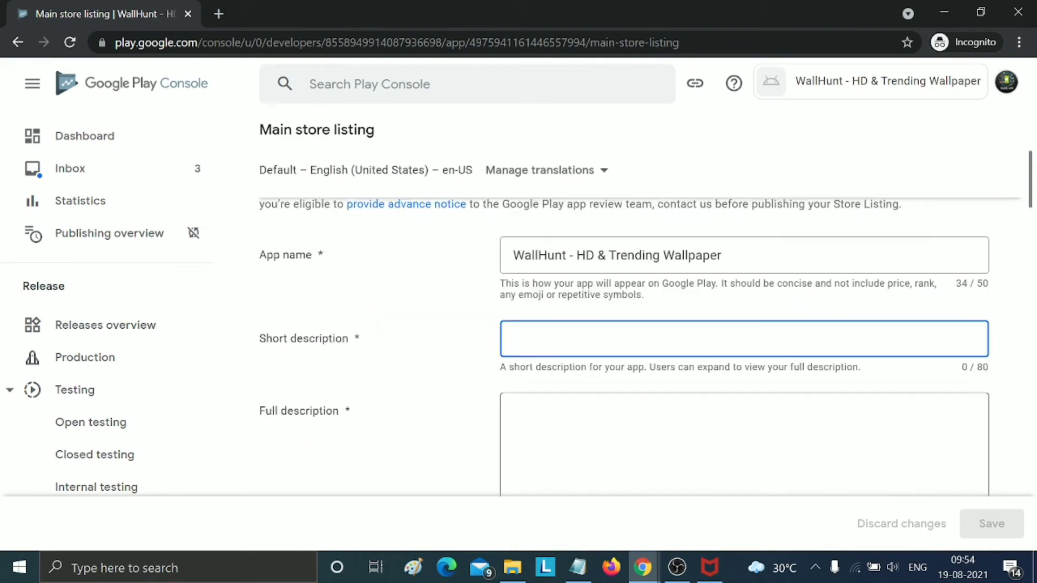
{"action": "left_click", "coordinate": [696, 432]}
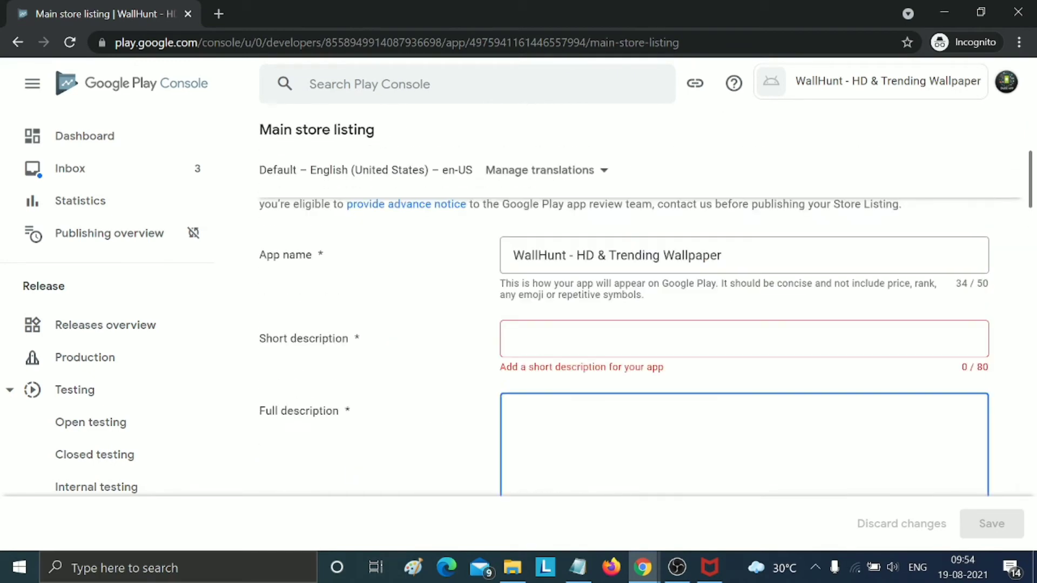
{"action": "left_click", "coordinate": [563, 354]}
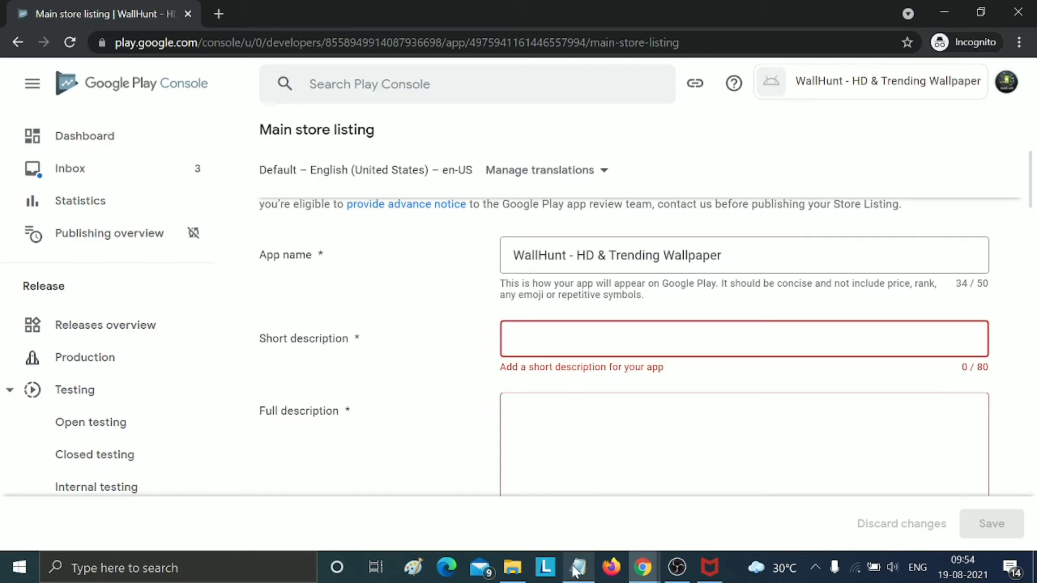
{"action": "mouse_move", "coordinate": [578, 566]}
{"action": "left_click", "coordinate": [568, 514]}
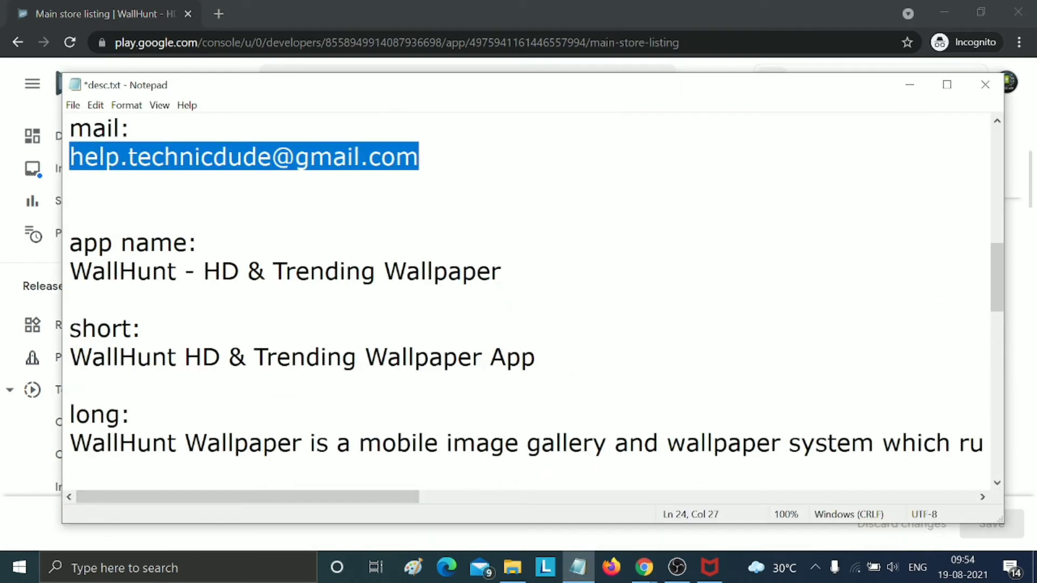
{"action": "left_click_drag", "start_coordinate": [93, 357], "coordinate": [185, 356]}
{"action": "left_click", "coordinate": [185, 357]}
{"action": "left_click_drag", "start_coordinate": [70, 357], "coordinate": [535, 357]}
{"action": "key", "text": "ctrl+c"}
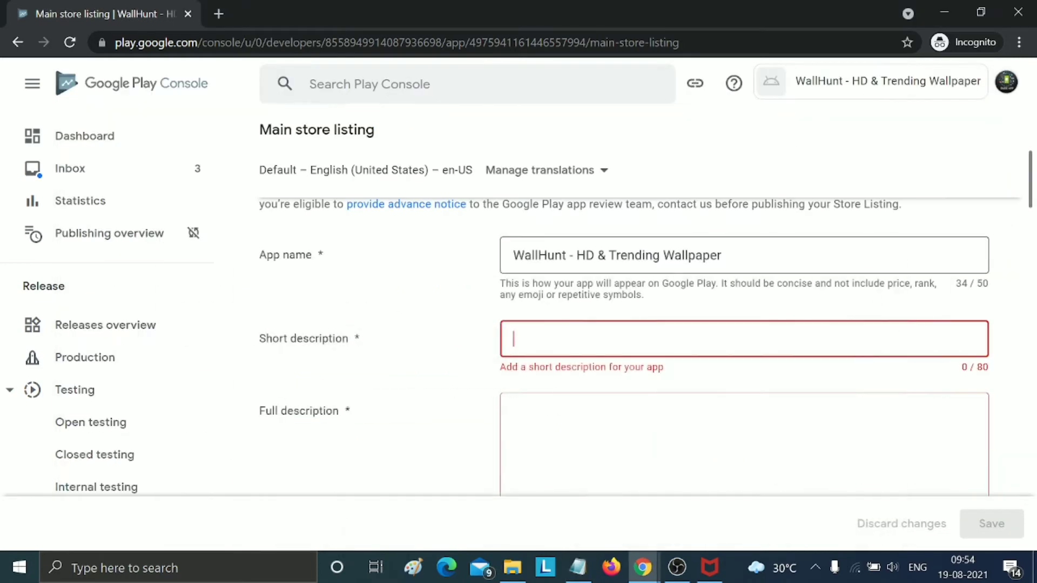
{"action": "left_click", "coordinate": [910, 85]}
{"action": "key", "text": "ctrl+v"}
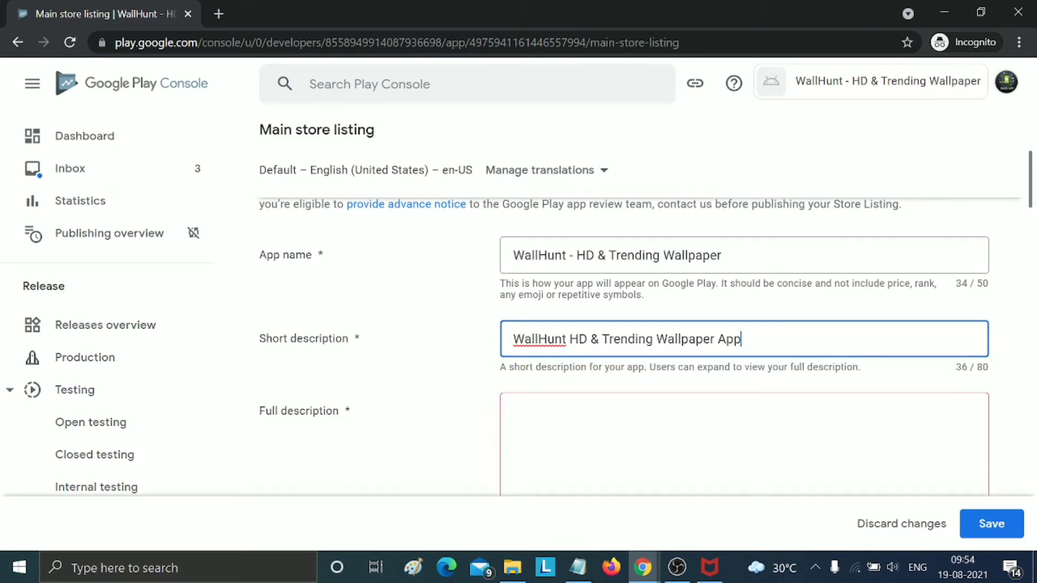
Step: Fill in the full description with the long text from desc.txt, from the WallHunt Wallpaper introduction through the feature list and contact e-mail
{"action": "key", "text": "Tab"}
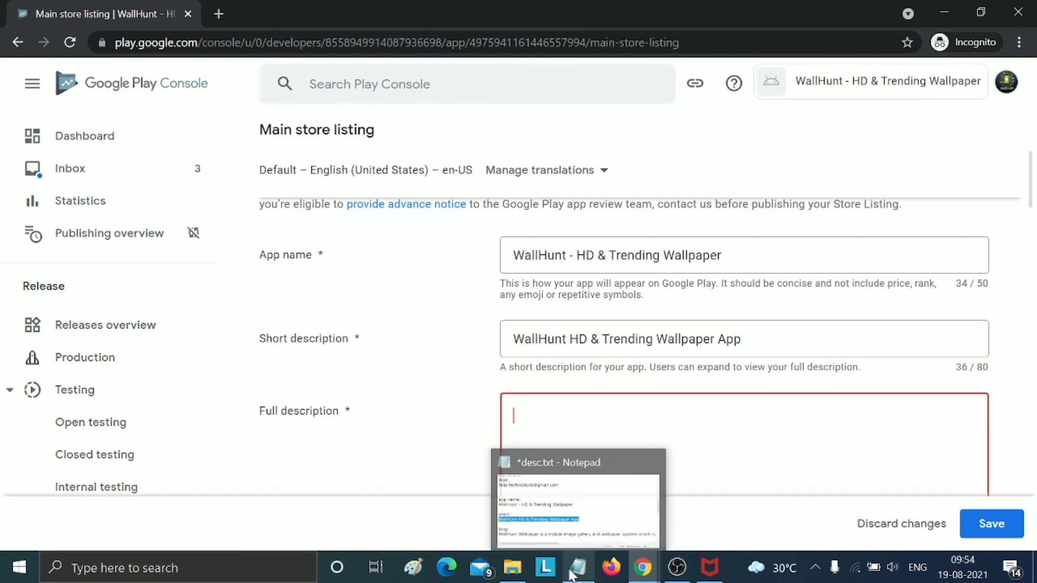
{"action": "left_click", "coordinate": [570, 501]}
{"action": "scroll", "coordinate": [566, 459], "scroll_direction": "down", "scroll_amount": 1}
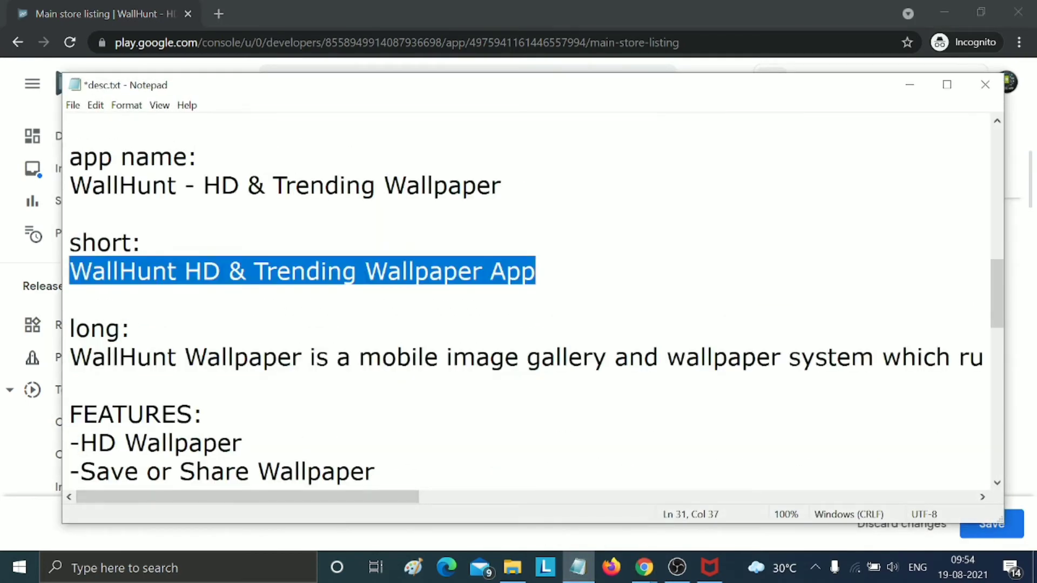
{"action": "mouse_move", "coordinate": [70, 358]}
{"action": "left_mouse_down"}
{"action": "mouse_move", "coordinate": [264, 443]}
{"action": "mouse_move", "coordinate": [312, 329]}
{"action": "mouse_move", "coordinate": [414, 358]}
{"action": "left_mouse_up"}
{"action": "scroll", "coordinate": [267, 442], "scroll_direction": "down", "scroll_amount": 6}
{"action": "scroll", "coordinate": [397, 357], "scroll_direction": "down", "scroll_amount": 1}
{"action": "scroll", "coordinate": [414, 358], "scroll_direction": "up", "scroll_amount": 3}
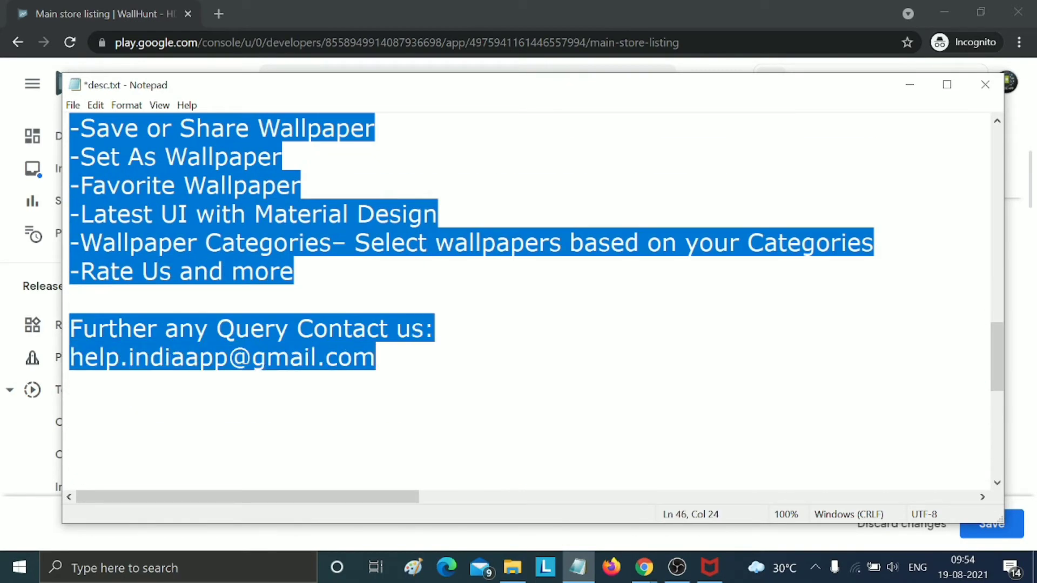
{"action": "left_click", "coordinate": [910, 85]}
{"action": "key", "text": "ctrl+v"}
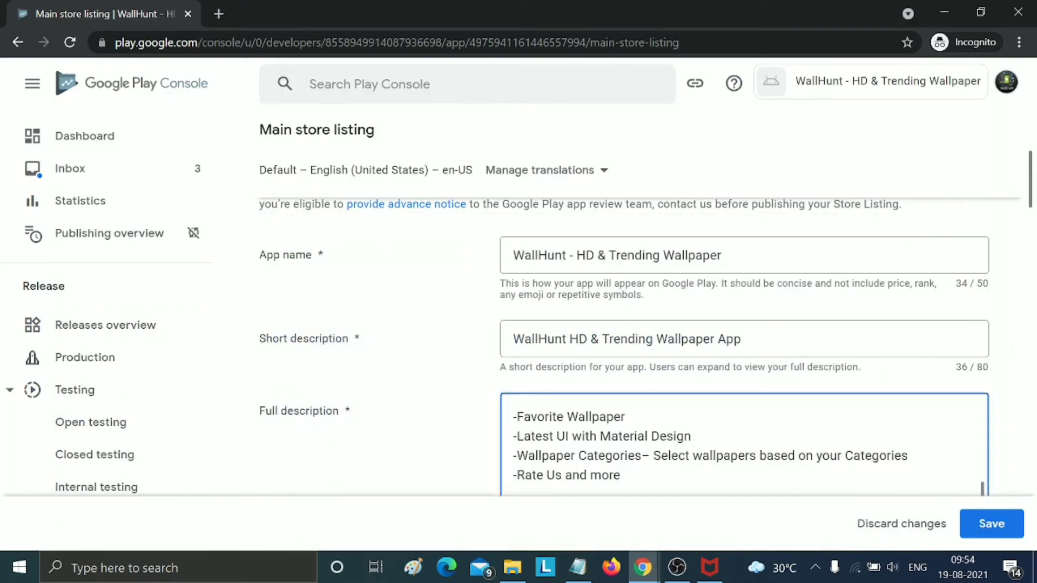
Step: Check the full description and put "-Select wallpapers based on your Categories" on its own line below "-Wallpaper Categories"
{"action": "scroll", "coordinate": [799, 325], "scroll_direction": "down", "scroll_amount": 2}
{"action": "scroll", "coordinate": [663, 411], "scroll_direction": "up", "scroll_amount": 6}
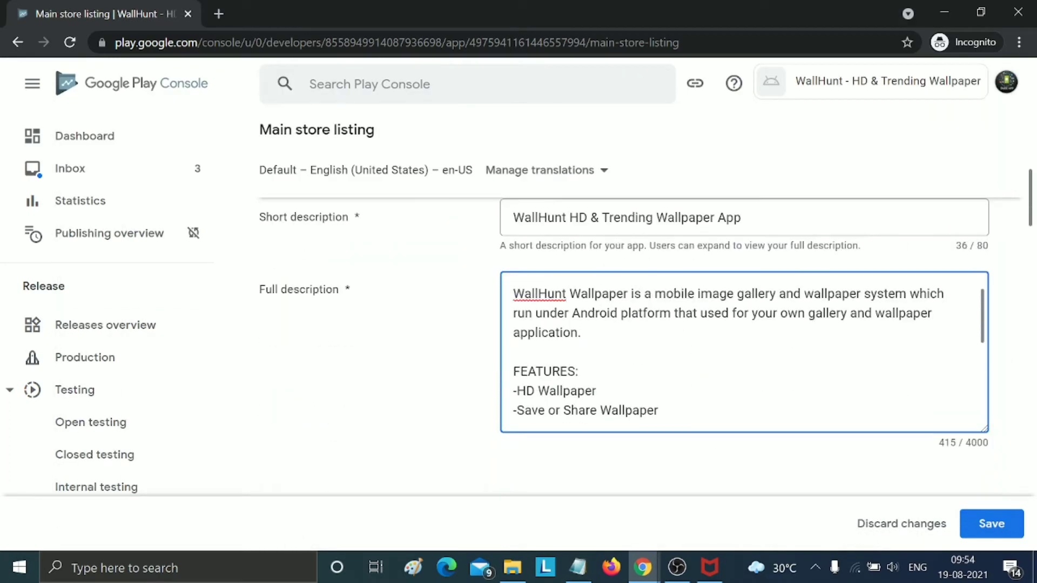
{"action": "scroll", "coordinate": [663, 398], "scroll_direction": "down", "scroll_amount": 3}
{"action": "scroll", "coordinate": [841, 320], "scroll_direction": "down", "scroll_amount": 2}
{"action": "scroll", "coordinate": [744, 352], "scroll_direction": "down", "scroll_amount": 2}
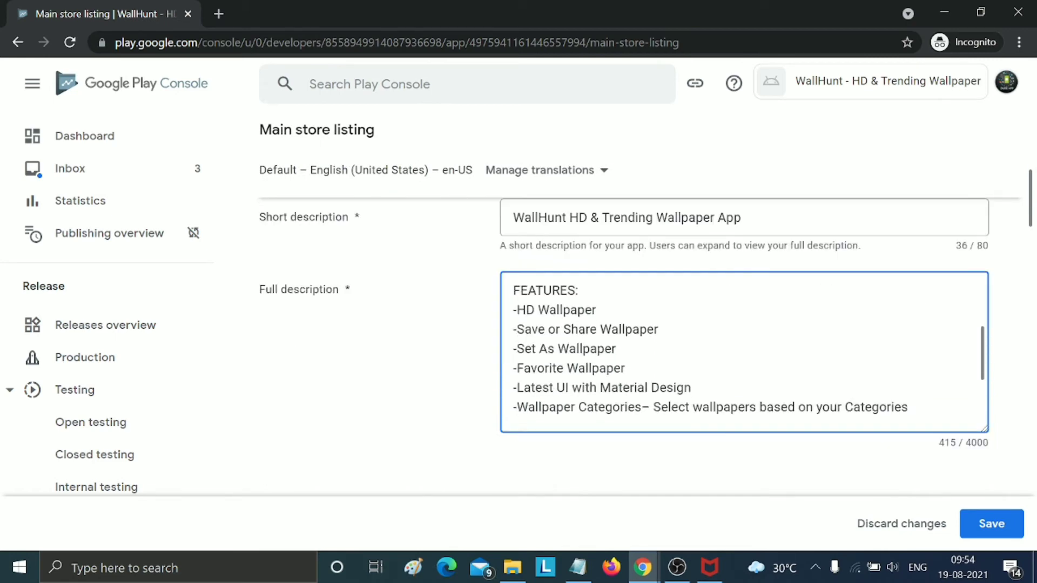
{"action": "scroll", "coordinate": [744, 352], "scroll_direction": "down", "scroll_amount": 2}
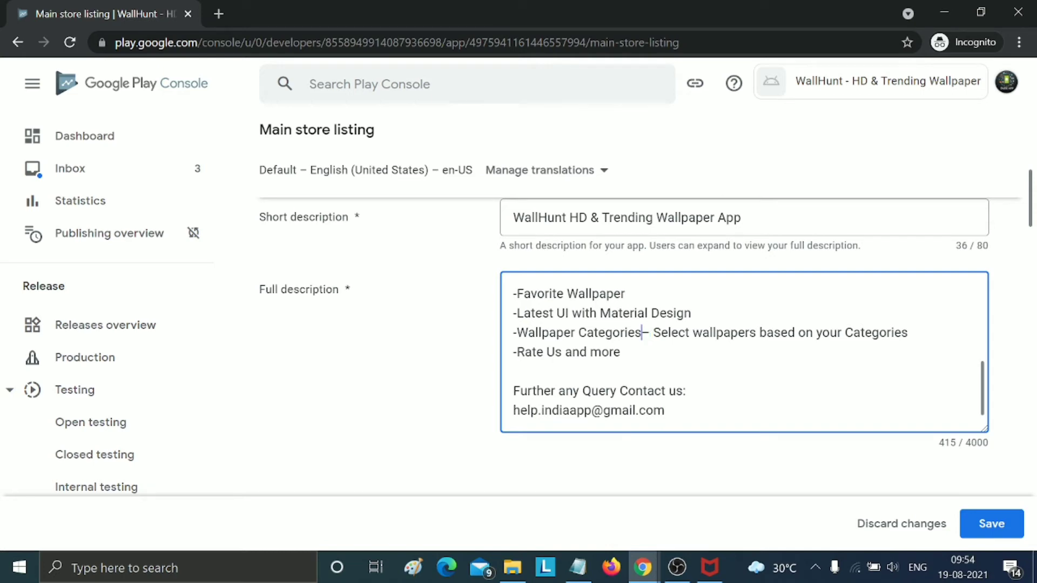
{"action": "key", "text": "Return"}
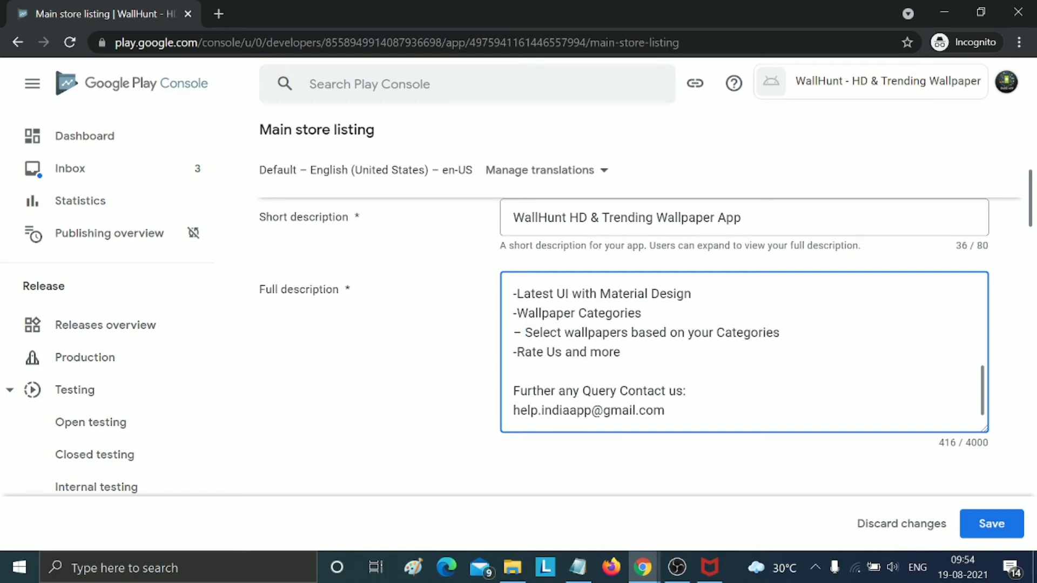
{"action": "key", "text": "Delete"}
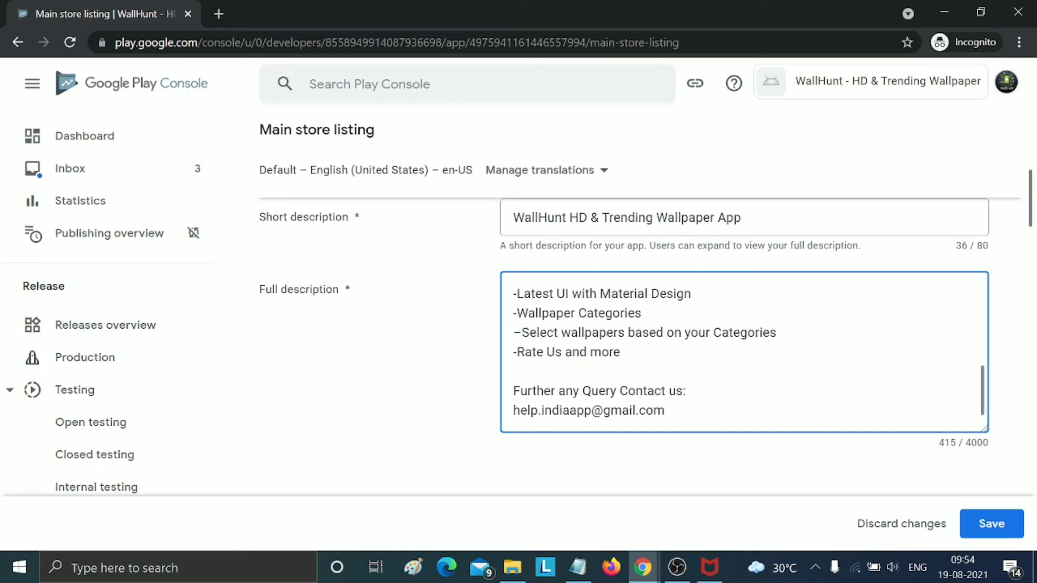
{"action": "key", "text": "BackSpace"}
{"action": "type", "text": "-"}
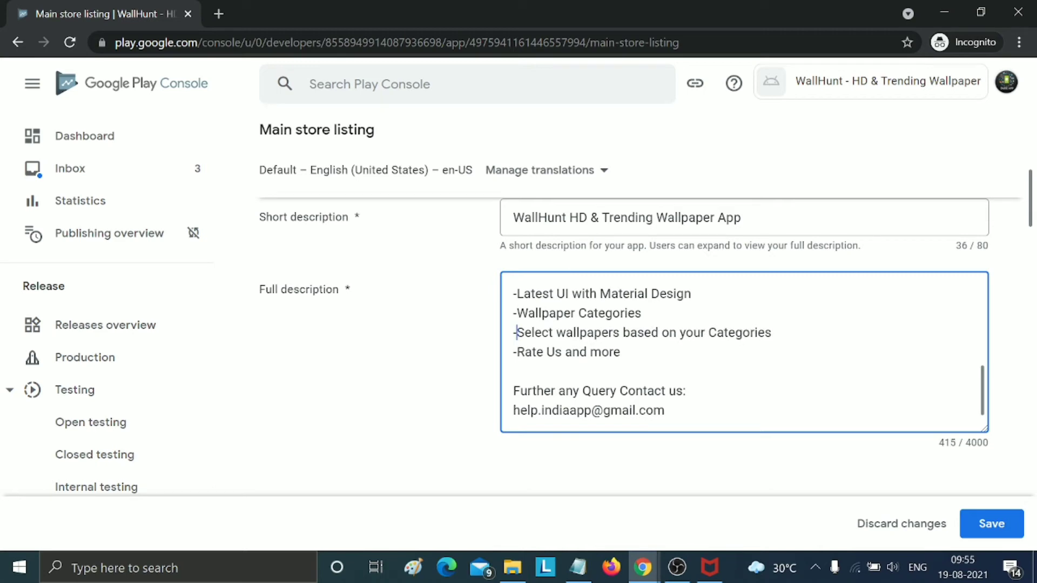
Step: Start the app icon upload and copy the path of the app desc folder from File Explorer
{"action": "scroll", "coordinate": [743, 373], "scroll_direction": "down", "scroll_amount": 2}
{"action": "scroll", "coordinate": [810, 454], "scroll_direction": "down", "scroll_amount": 4}
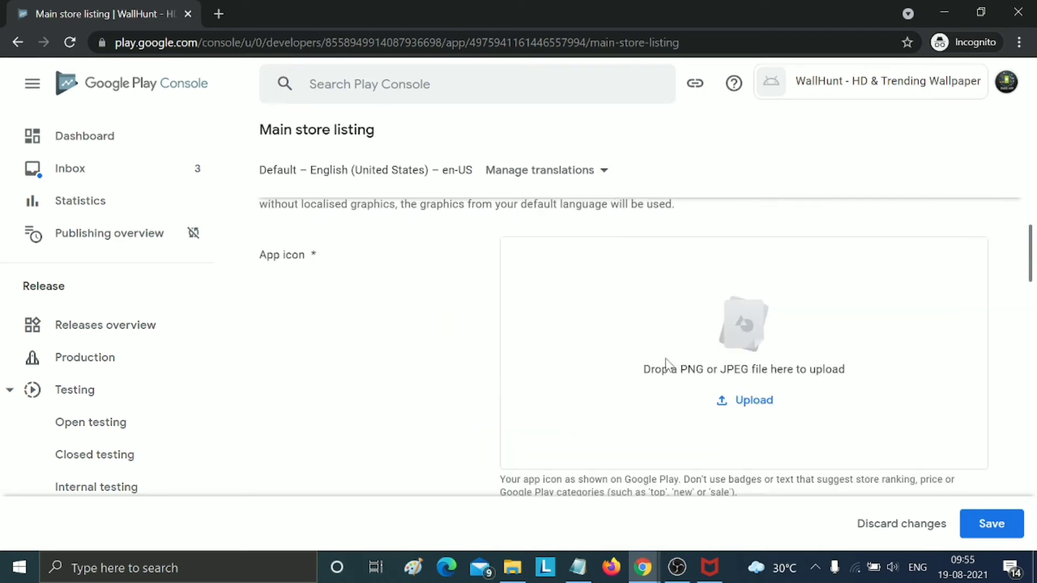
{"action": "scroll", "coordinate": [786, 450], "scroll_direction": "down", "scroll_amount": 2}
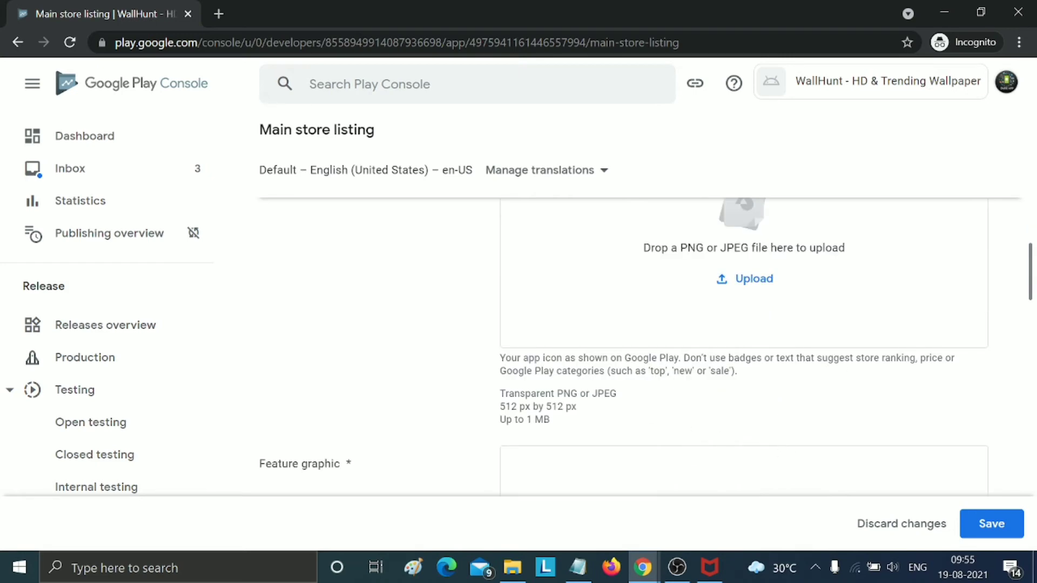
{"action": "left_click", "coordinate": [745, 280]}
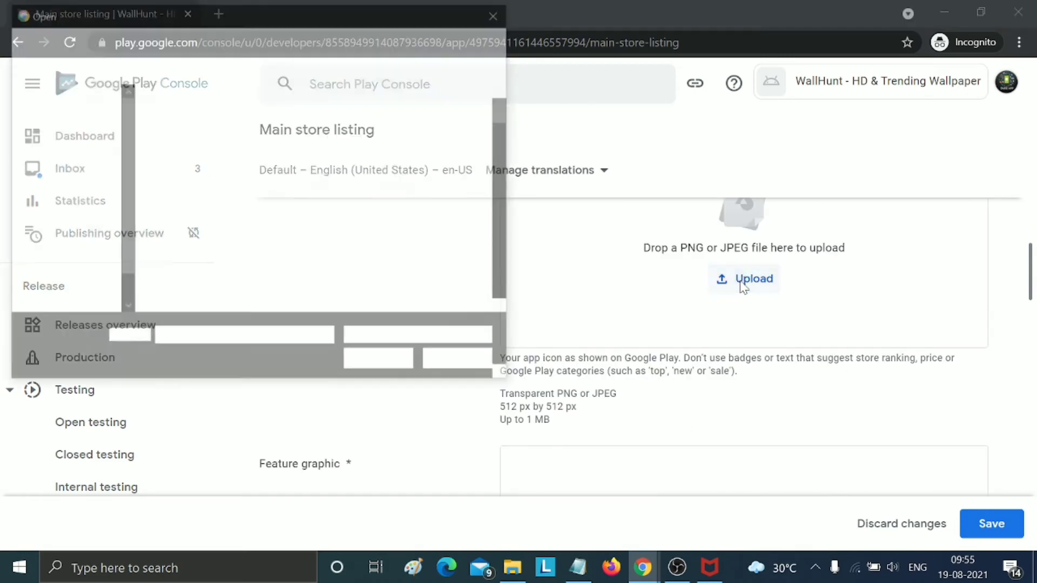
{"action": "left_click", "coordinate": [232, 37]}
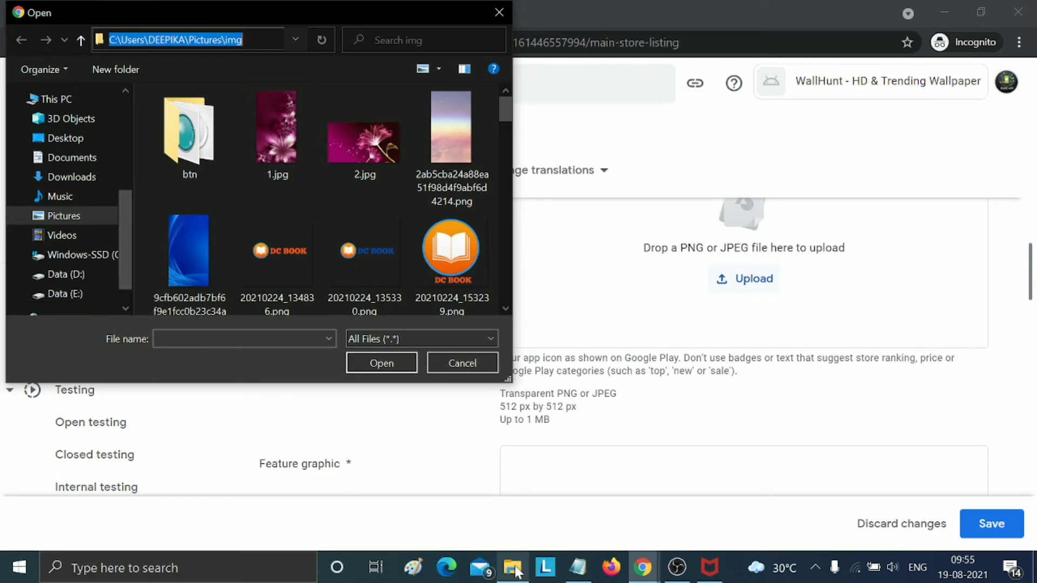
{"action": "mouse_move", "coordinate": [512, 567]}
{"action": "left_click", "coordinate": [506, 513]}
{"action": "left_click", "coordinate": [594, 92]}
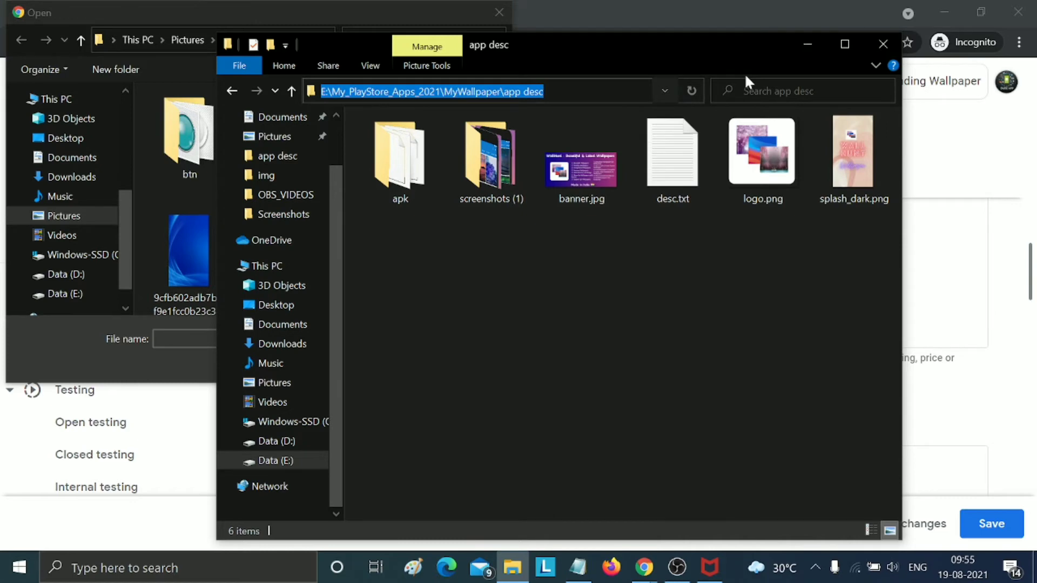
Step: Go to the copied app desc folder in the file chooser and upload logo.png as the app icon
{"action": "left_click", "coordinate": [806, 45]}
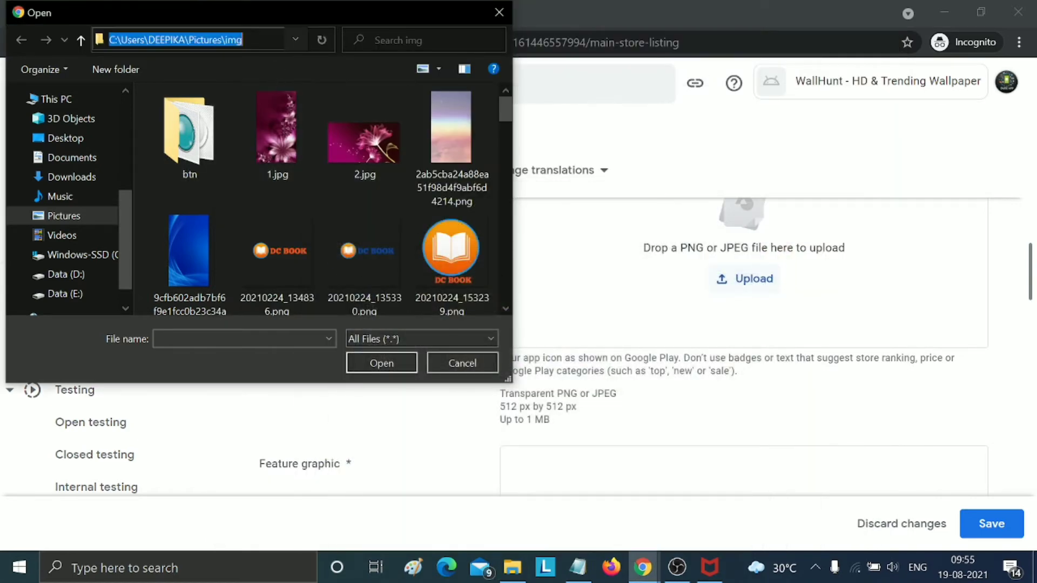
{"action": "type", "text": "E:\\Zone_Apps\\2021\\MyWallpaper\\app desc"}
{"action": "key", "text": "Return"}
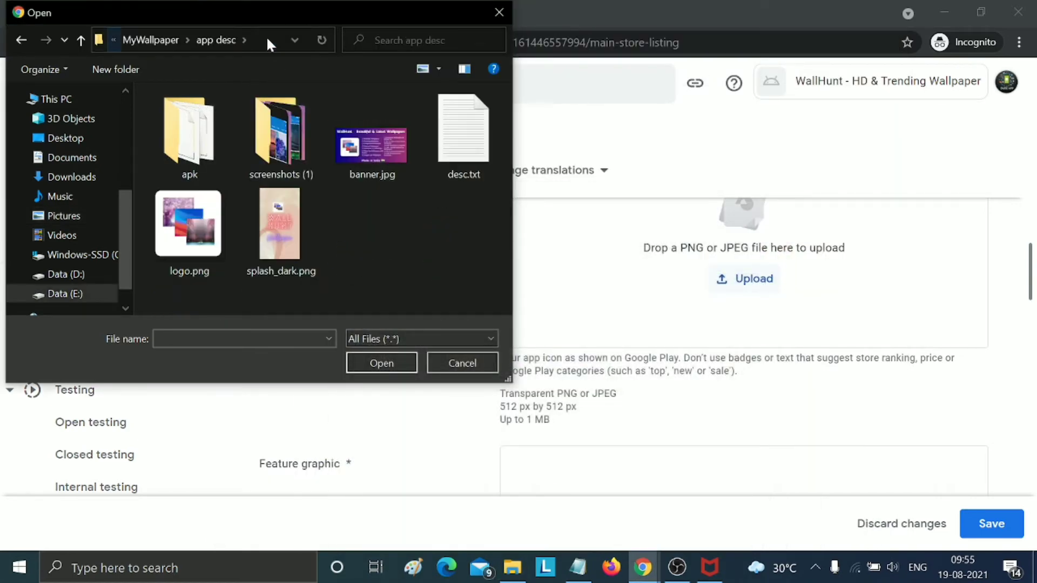
{"action": "left_click", "coordinate": [190, 227]}
{"action": "left_click", "coordinate": [382, 362]}
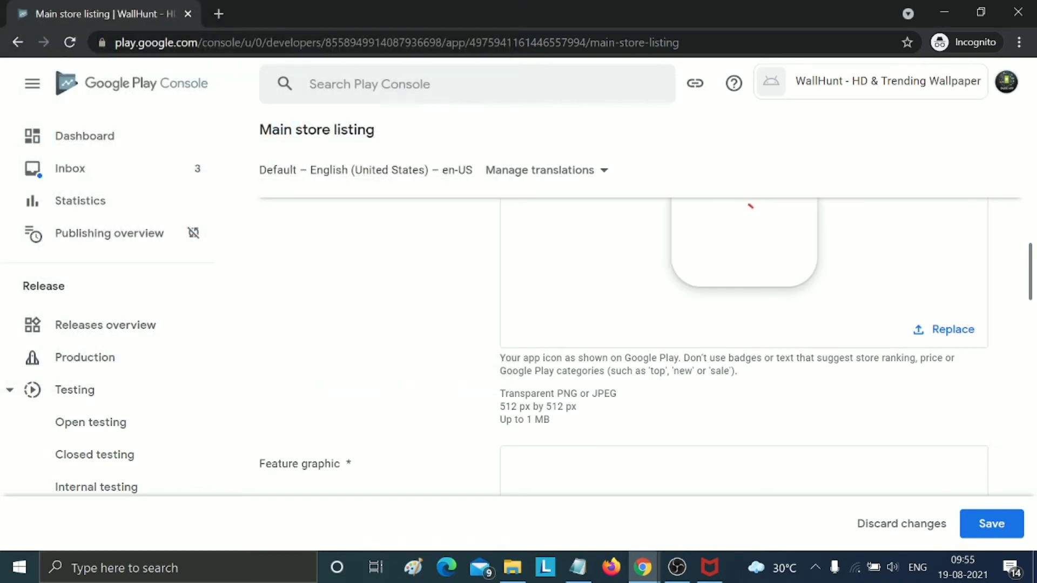
Step: Check the feature graphic's size requirement and upload banner.jpg as the feature graphic
{"action": "scroll", "coordinate": [759, 335], "scroll_direction": "down", "scroll_amount": 5}
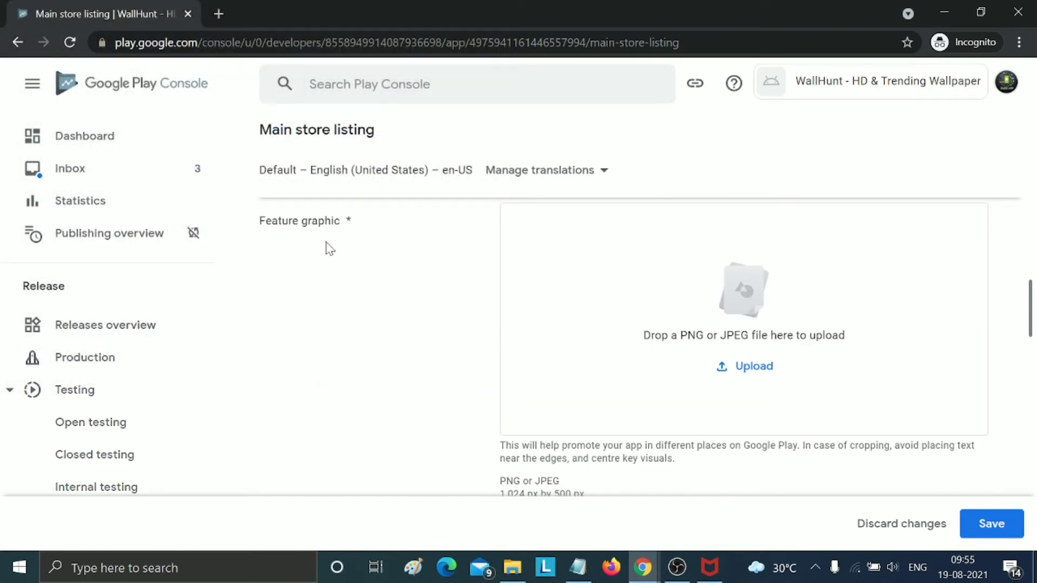
{"action": "scroll", "coordinate": [556, 359], "scroll_direction": "down", "scroll_amount": 2}
{"action": "left_click_drag", "start_coordinate": [500, 373], "coordinate": [590, 371]}
{"action": "scroll", "coordinate": [702, 380], "scroll_direction": "up", "scroll_amount": 2}
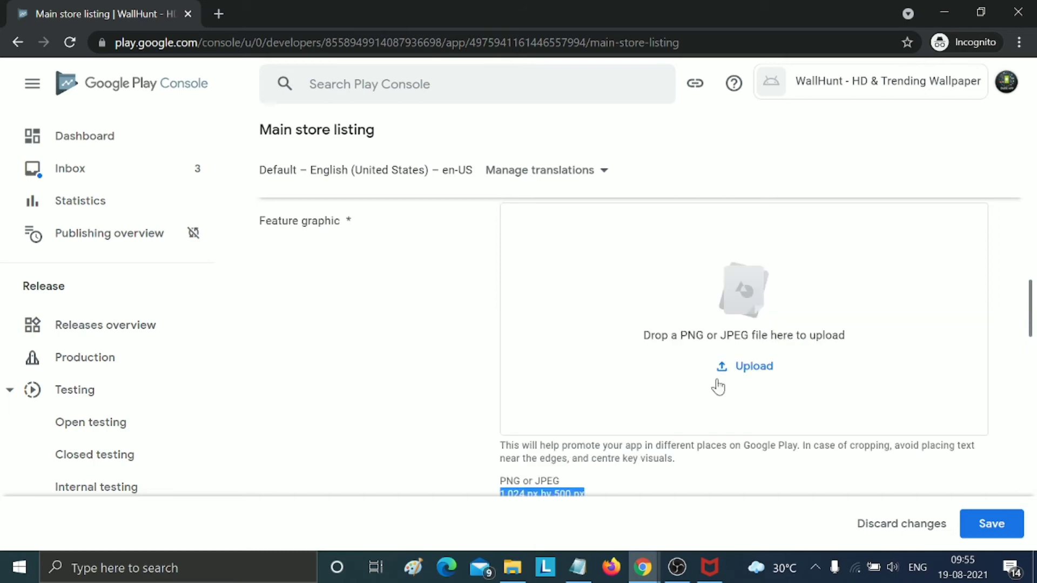
{"action": "left_click", "coordinate": [749, 372]}
{"action": "left_click", "coordinate": [367, 158]}
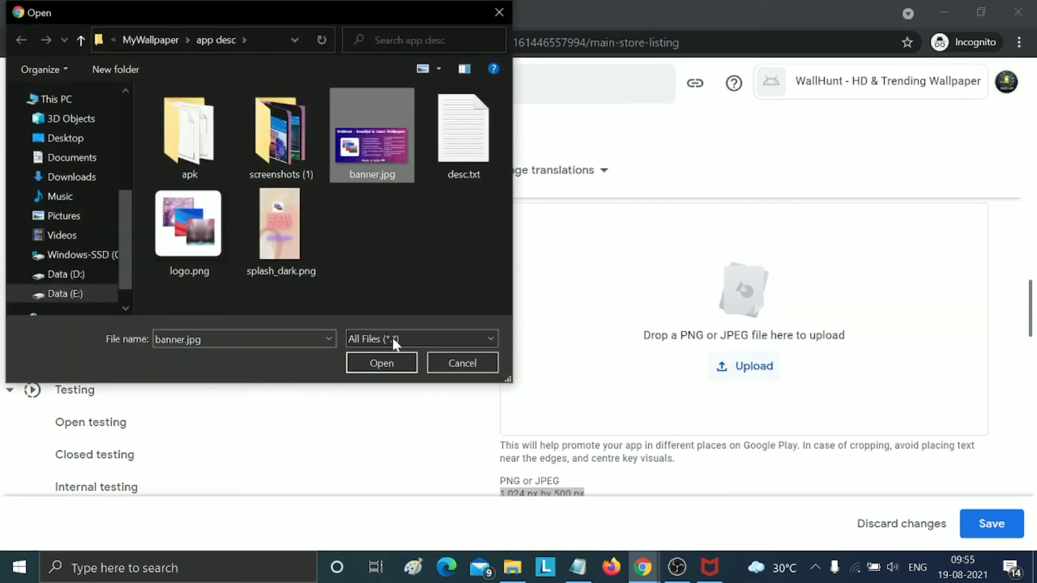
{"action": "left_click", "coordinate": [384, 365]}
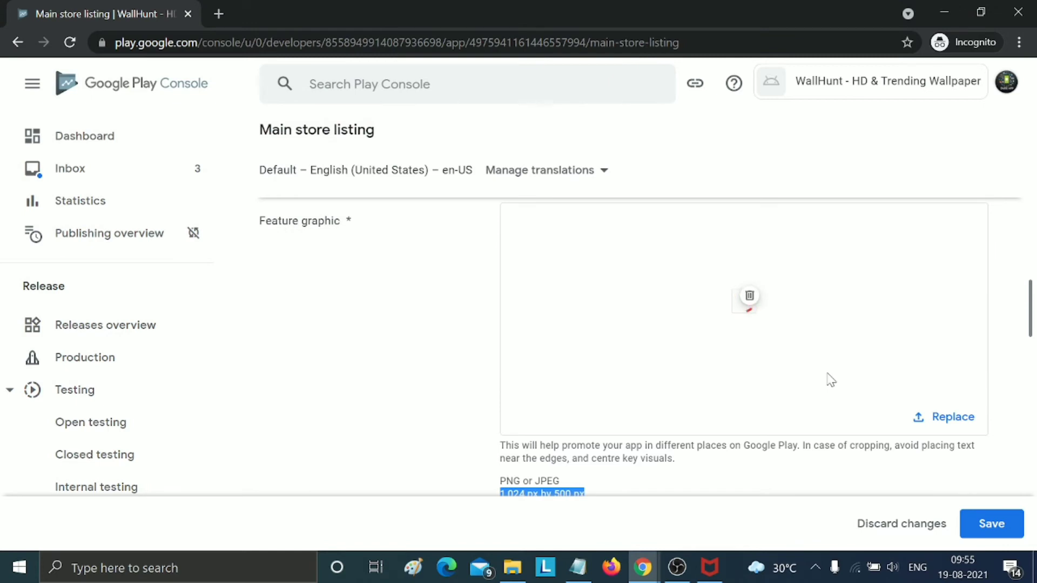
Step: Review the uploaded graphics, the video field and the number, aspect ratio and size requirements for phone screenshots
{"action": "scroll", "coordinate": [830, 379], "scroll_direction": "up", "scroll_amount": 5}
{"action": "scroll", "coordinate": [830, 379], "scroll_direction": "down", "scroll_amount": 9}
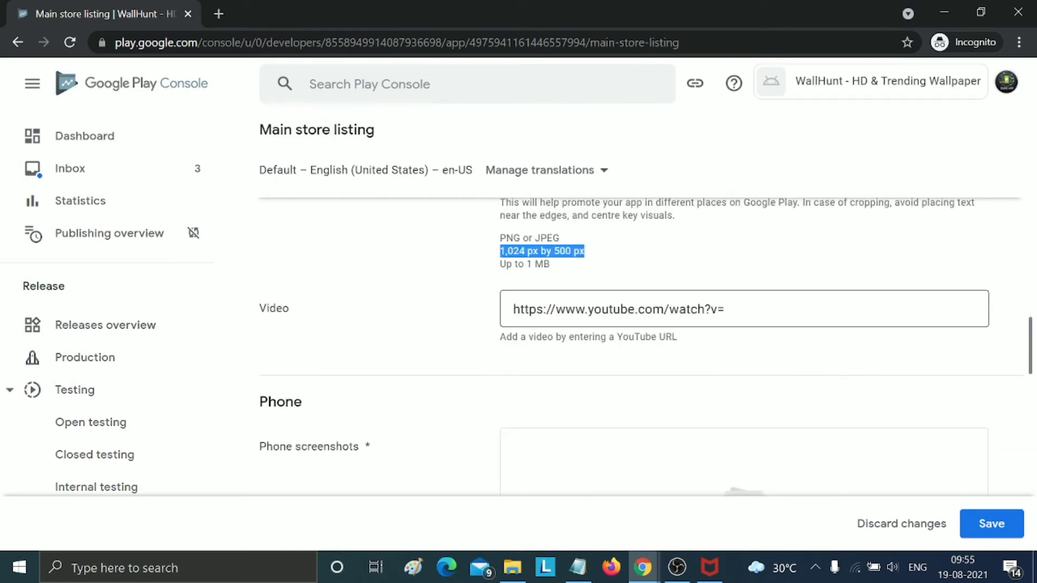
{"action": "scroll", "coordinate": [738, 319], "scroll_direction": "down", "scroll_amount": 5}
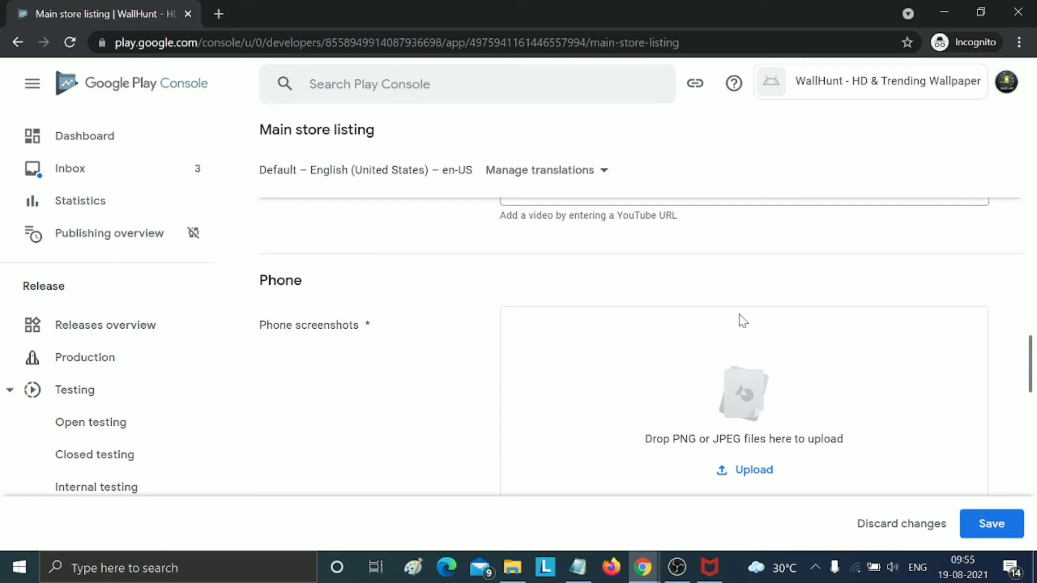
{"action": "scroll", "coordinate": [639, 360], "scroll_direction": "down", "scroll_amount": 2}
{"action": "left_click_drag", "start_coordinate": [500, 341], "coordinate": [555, 341]}
{"action": "left_click", "coordinate": [431, 344]}
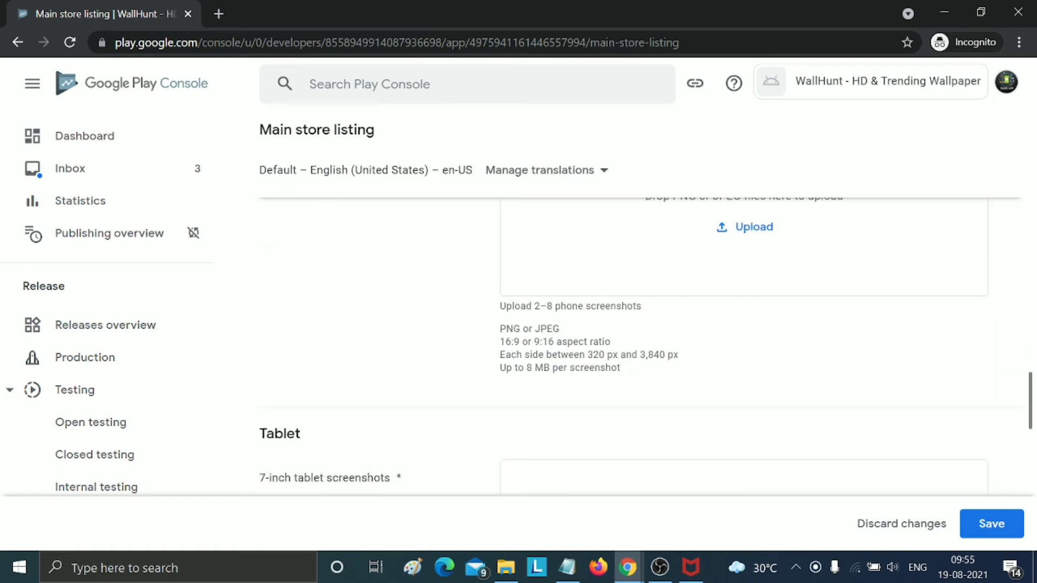
{"action": "scroll", "coordinate": [622, 389], "scroll_direction": "up", "scroll_amount": 2}
{"action": "scroll", "coordinate": [623, 389], "scroll_direction": "down", "scroll_amount": 2}
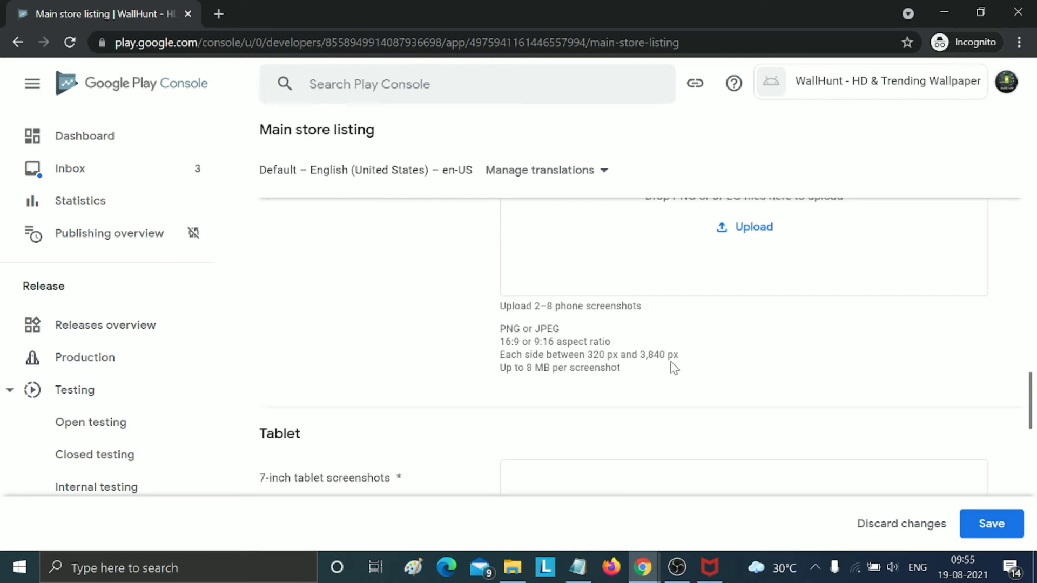
{"action": "scroll", "coordinate": [715, 366], "scroll_direction": "up", "scroll_amount": 6}
{"action": "scroll", "coordinate": [724, 364], "scroll_direction": "down", "scroll_amount": 8}
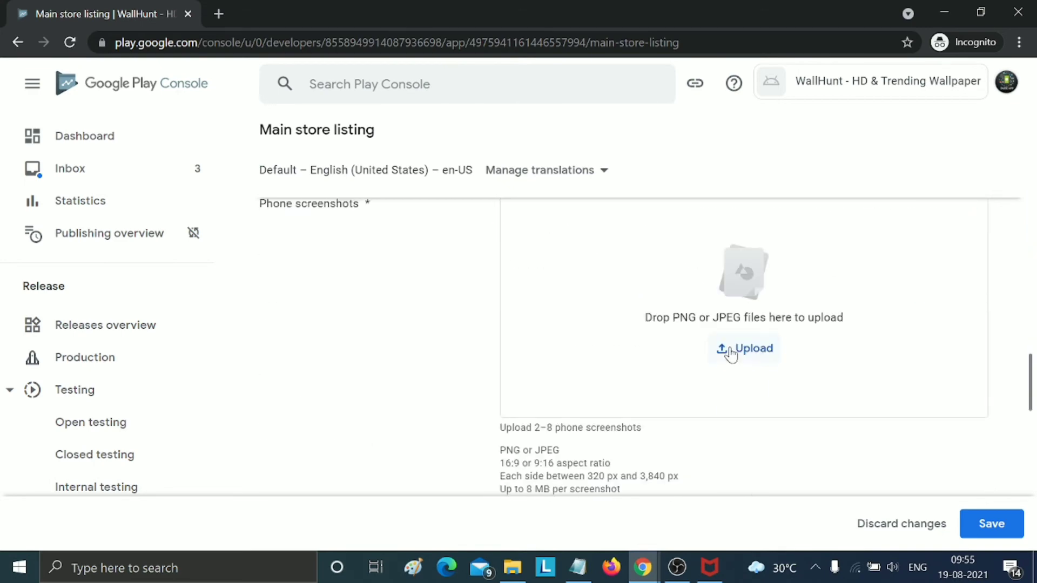
Step: Upload screenshot_1.png from the screenshots (1) folder as a phone screenshot
{"action": "left_click", "coordinate": [722, 350]}
{"action": "double_click", "coordinate": [265, 148]}
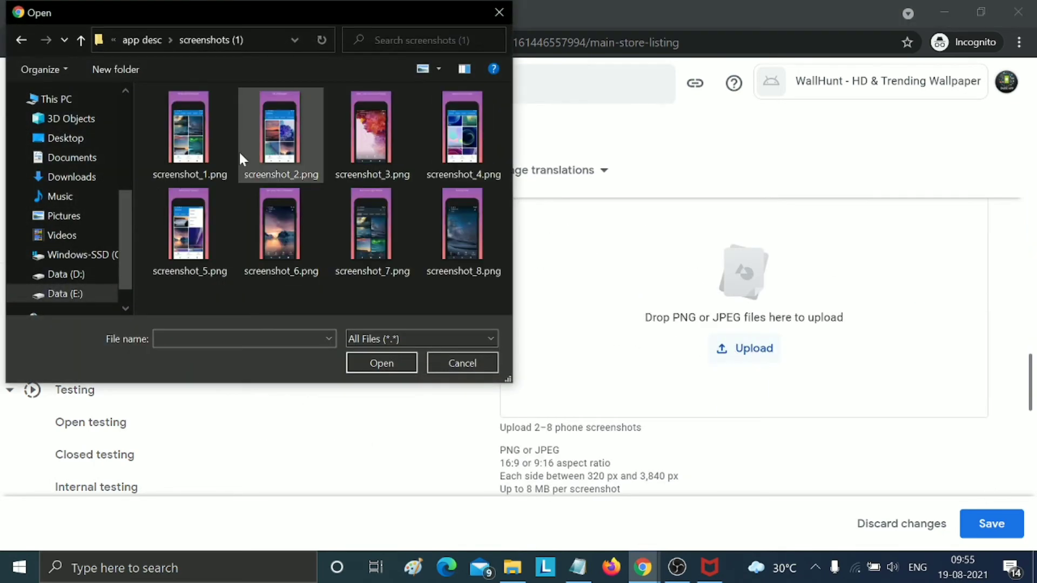
{"action": "left_click", "coordinate": [205, 152]}
{"action": "left_click", "coordinate": [362, 364]}
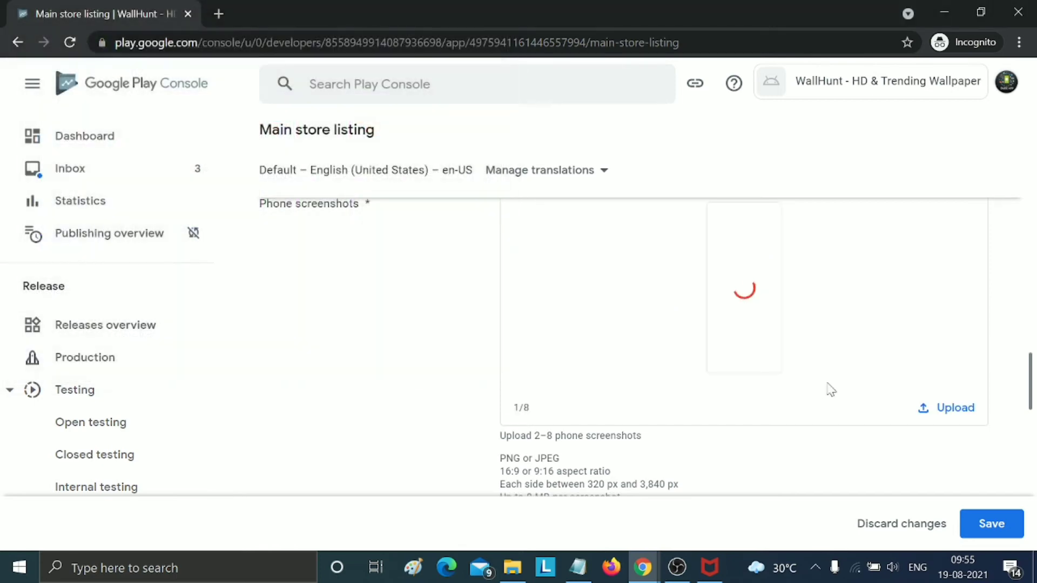
Step: Add screenshot_2.png, screenshot_3.png and screenshot_4.png from the screenshots (1) folder as phone screenshots
{"action": "left_click", "coordinate": [931, 408]}
{"action": "left_click", "coordinate": [279, 135]}
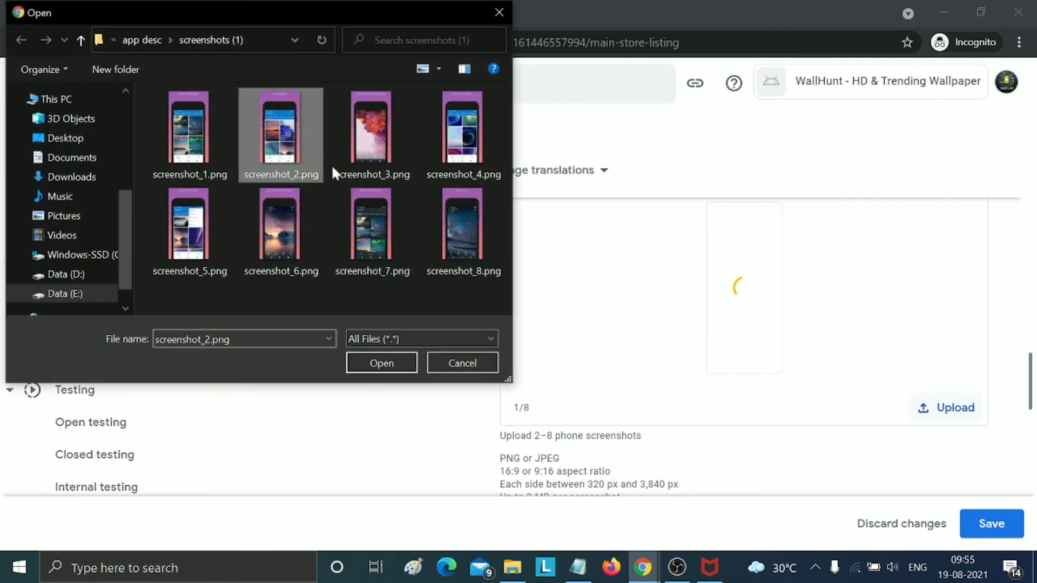
{"action": "left_click", "coordinate": [363, 361]}
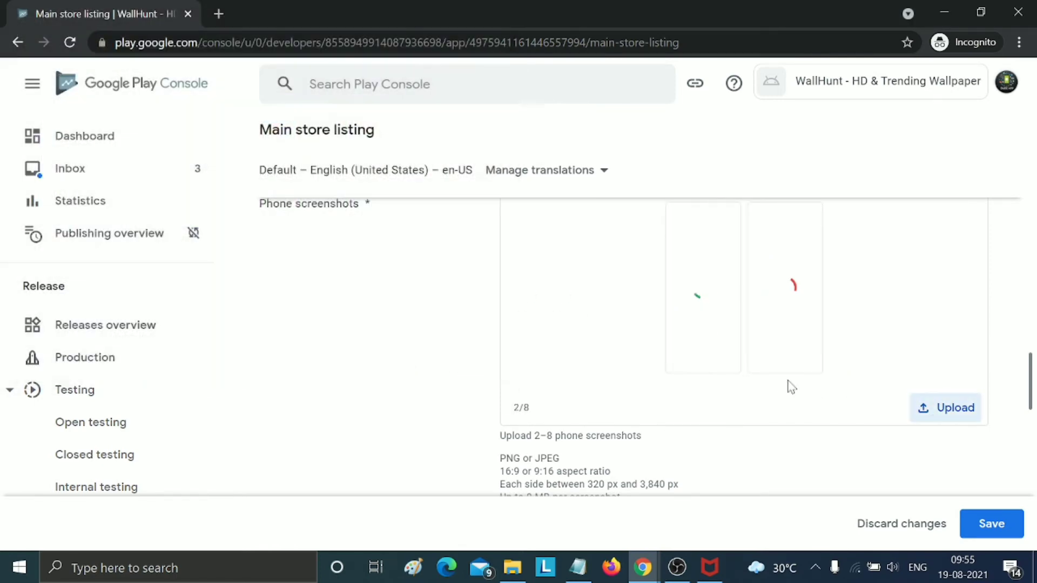
{"action": "left_click", "coordinate": [921, 408]}
{"action": "left_click", "coordinate": [371, 135]}
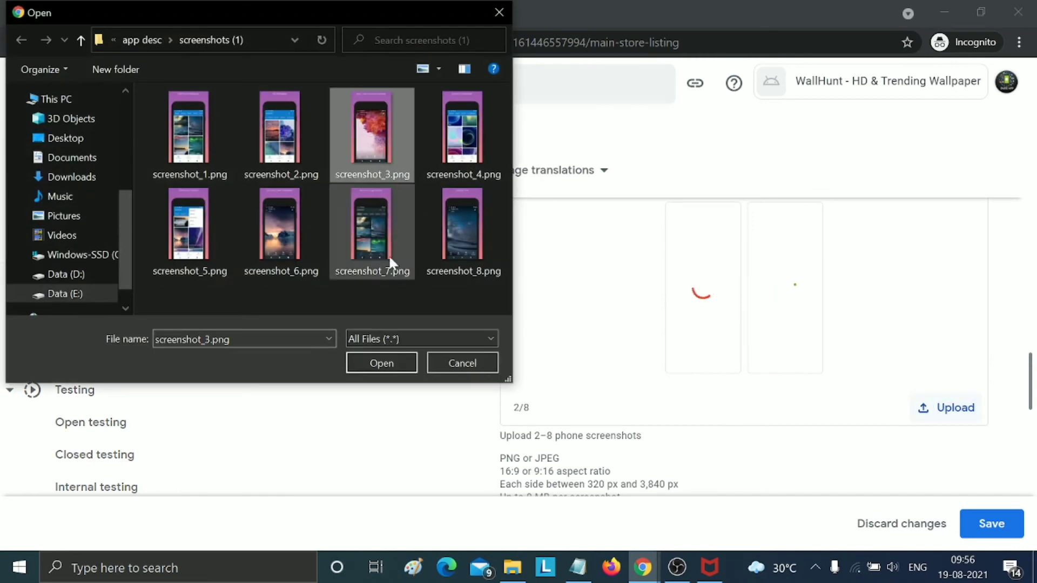
{"action": "left_click", "coordinate": [408, 366]}
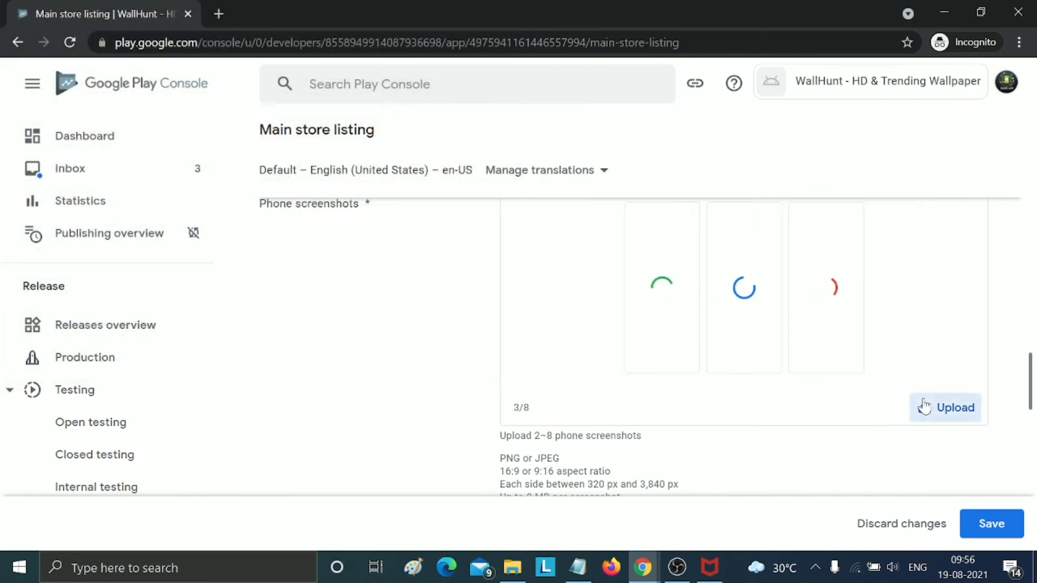
{"action": "left_click", "coordinate": [921, 406]}
{"action": "left_click", "coordinate": [462, 135]}
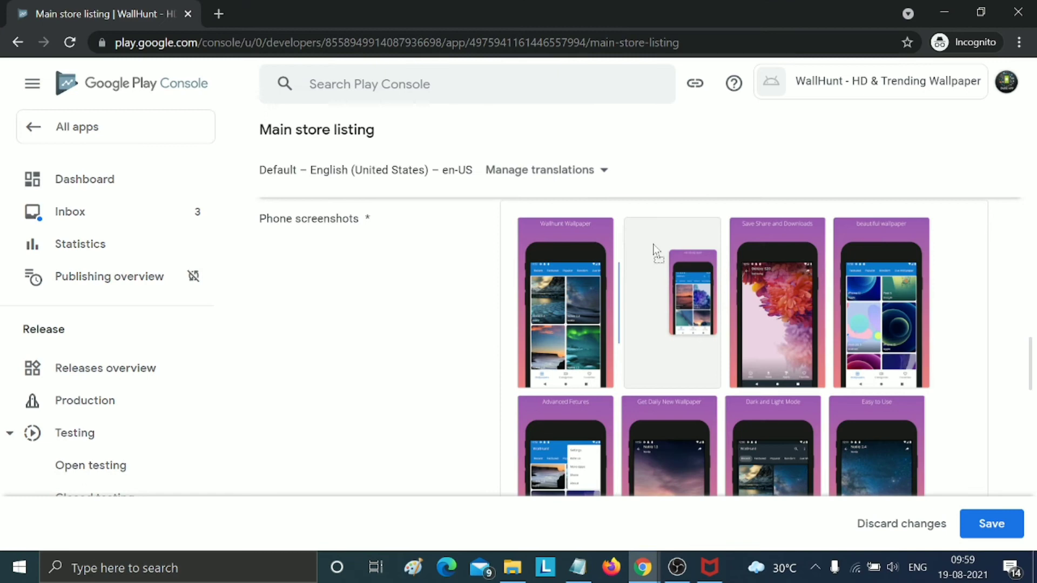
Step: Check the uploaded phone screenshots and save the main store listing
{"action": "mouse_move", "coordinate": [661, 237]}
{"action": "left_mouse_down"}
{"action": "mouse_move", "coordinate": [657, 338]}
{"action": "mouse_move", "coordinate": [836, 294]}
{"action": "mouse_move", "coordinate": [916, 235]}
{"action": "mouse_move", "coordinate": [862, 249]}
{"action": "mouse_move", "coordinate": [792, 243]}
{"action": "mouse_move", "coordinate": [803, 242]}
{"action": "mouse_move", "coordinate": [813, 243]}
{"action": "mouse_move", "coordinate": [627, 254]}
{"action": "mouse_move", "coordinate": [646, 248]}
{"action": "left_mouse_up"}
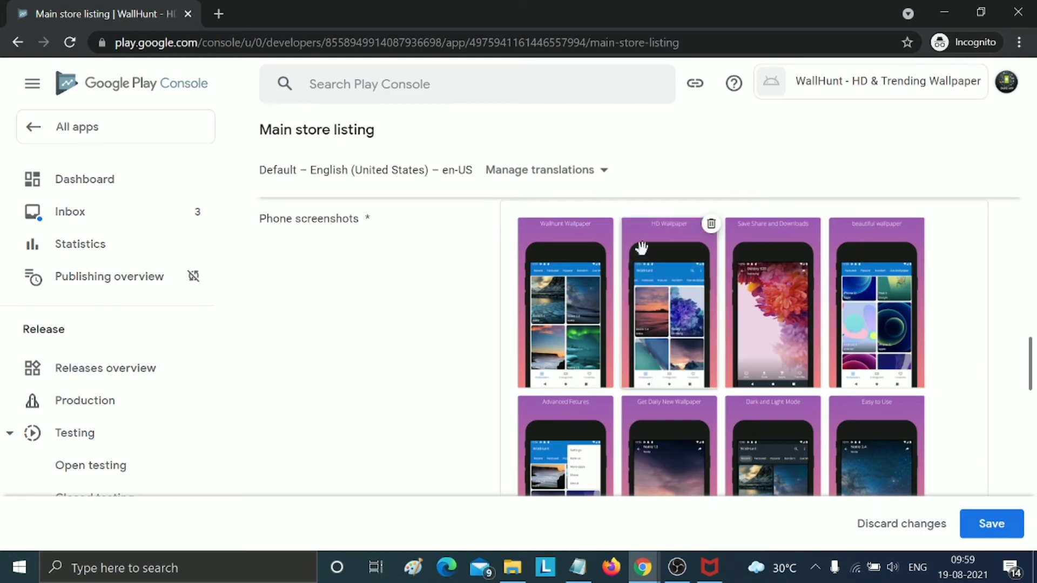
{"action": "scroll", "coordinate": [941, 462], "scroll_direction": "down", "scroll_amount": 2}
{"action": "left_click", "coordinate": [991, 523]}
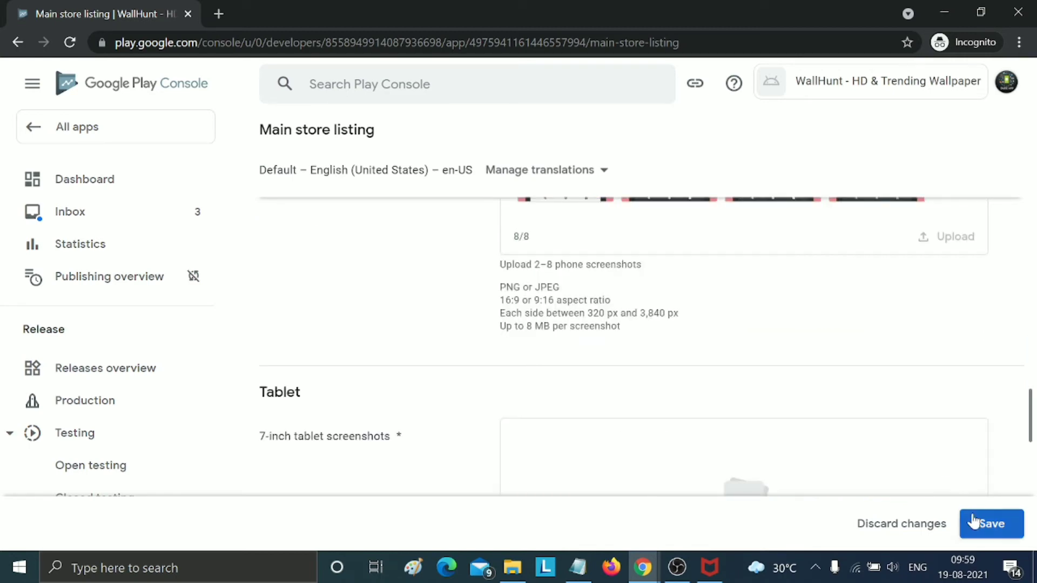
{"action": "scroll", "coordinate": [940, 413], "scroll_direction": "up", "scroll_amount": 20}
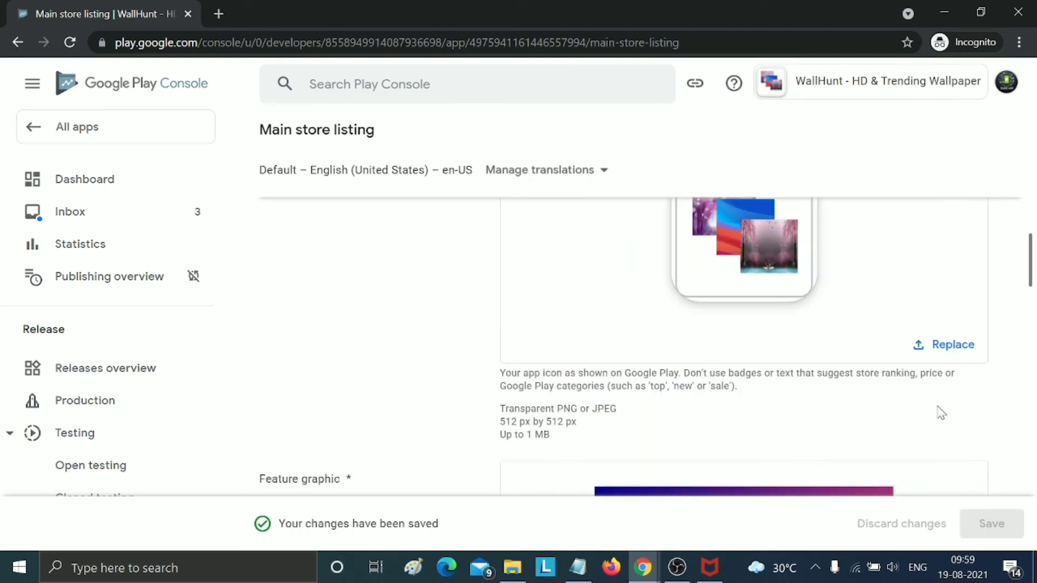
{"action": "scroll", "coordinate": [621, 366], "scroll_direction": "up", "scroll_amount": 2}
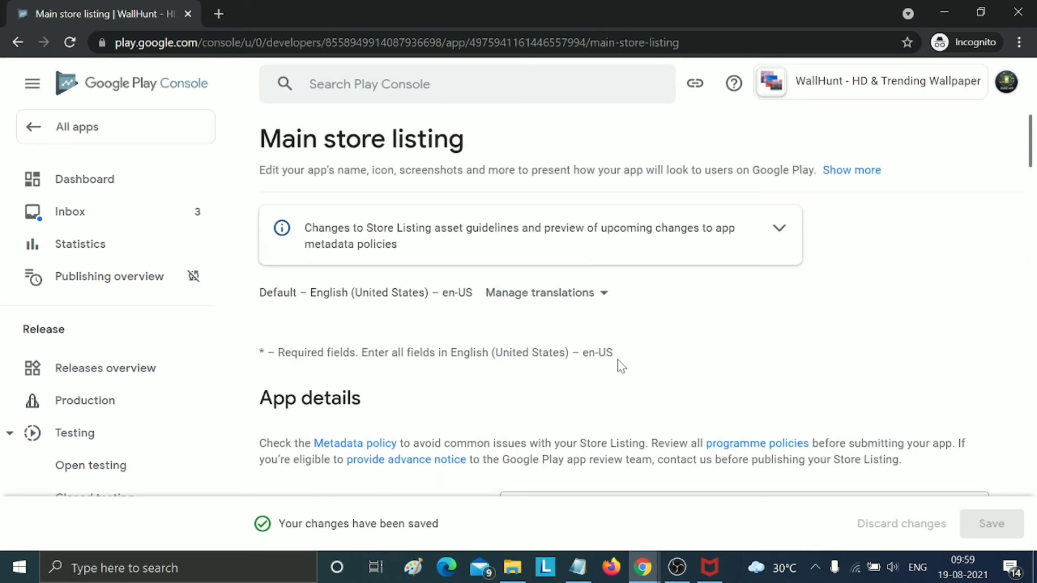
Step: Review the dashboard's testing and release sections, including the tasks for closed testing
{"action": "left_click", "coordinate": [134, 182]}
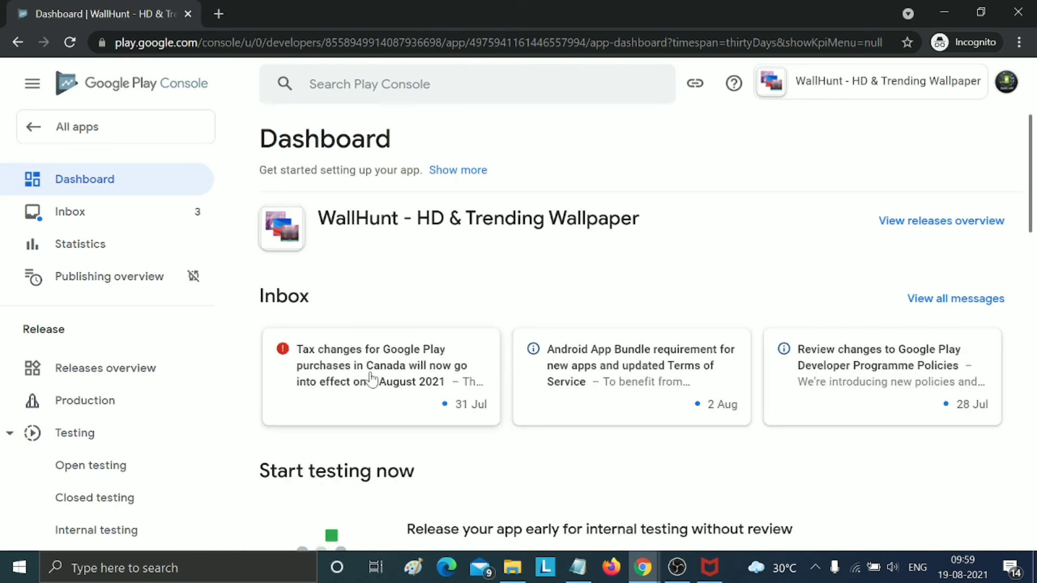
{"action": "scroll", "coordinate": [539, 415], "scroll_direction": "down", "scroll_amount": 8}
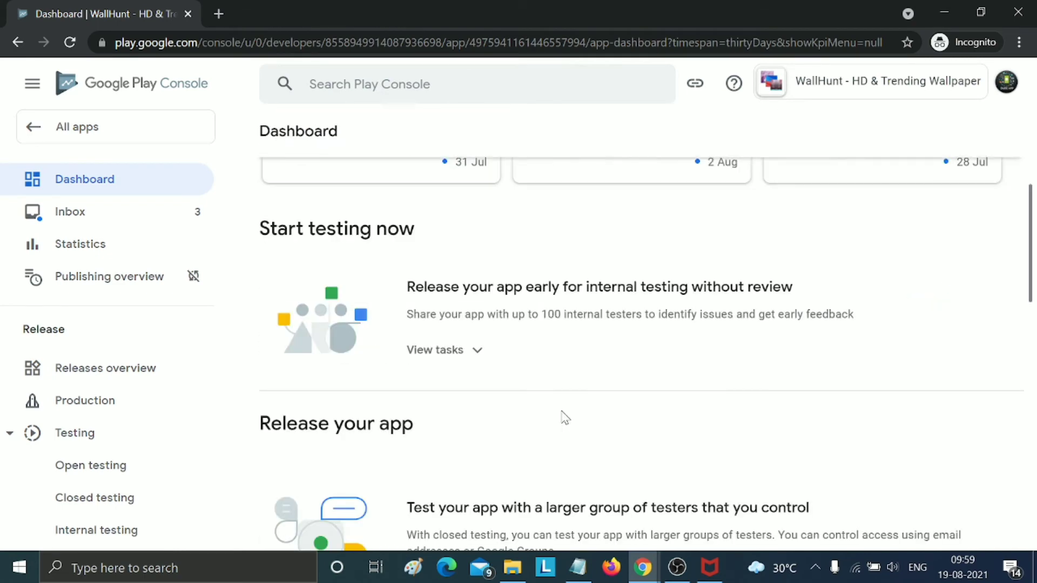
{"action": "scroll", "coordinate": [562, 419], "scroll_direction": "down", "scroll_amount": 2}
{"action": "scroll", "coordinate": [448, 415], "scroll_direction": "up", "scroll_amount": 6}
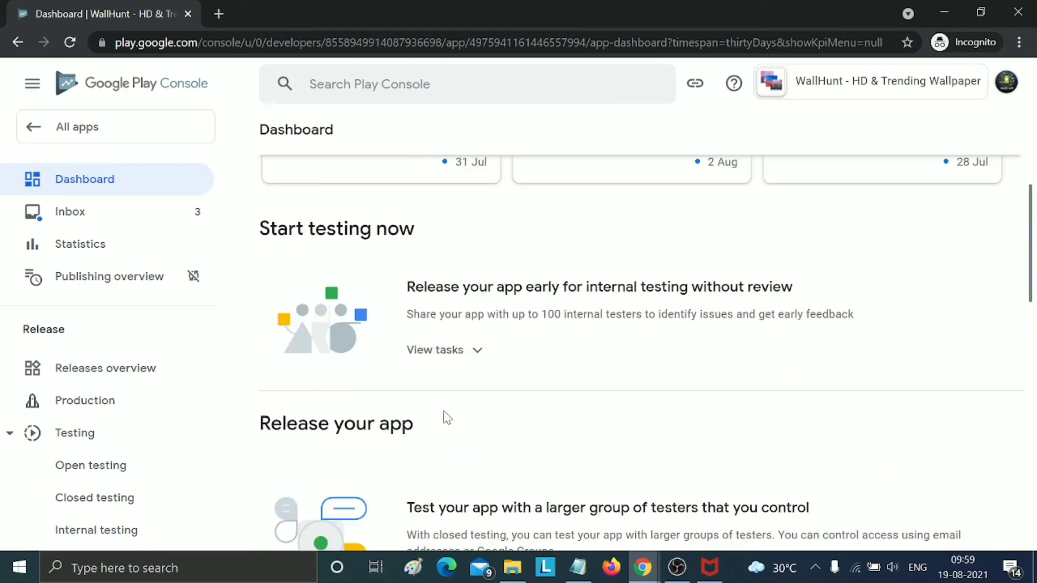
{"action": "scroll", "coordinate": [463, 354], "scroll_direction": "down", "scroll_amount": 2}
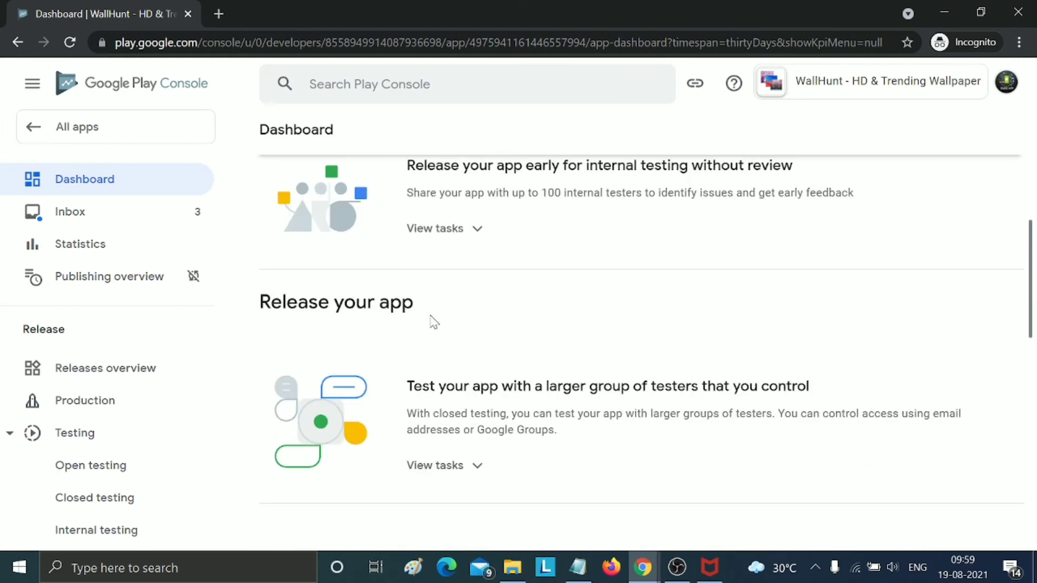
{"action": "scroll", "coordinate": [387, 338], "scroll_direction": "up", "scroll_amount": 7}
{"action": "scroll", "coordinate": [387, 337], "scroll_direction": "down", "scroll_amount": 6}
{"action": "left_click", "coordinate": [472, 465]}
{"action": "scroll", "coordinate": [475, 459], "scroll_direction": "down", "scroll_amount": 4}
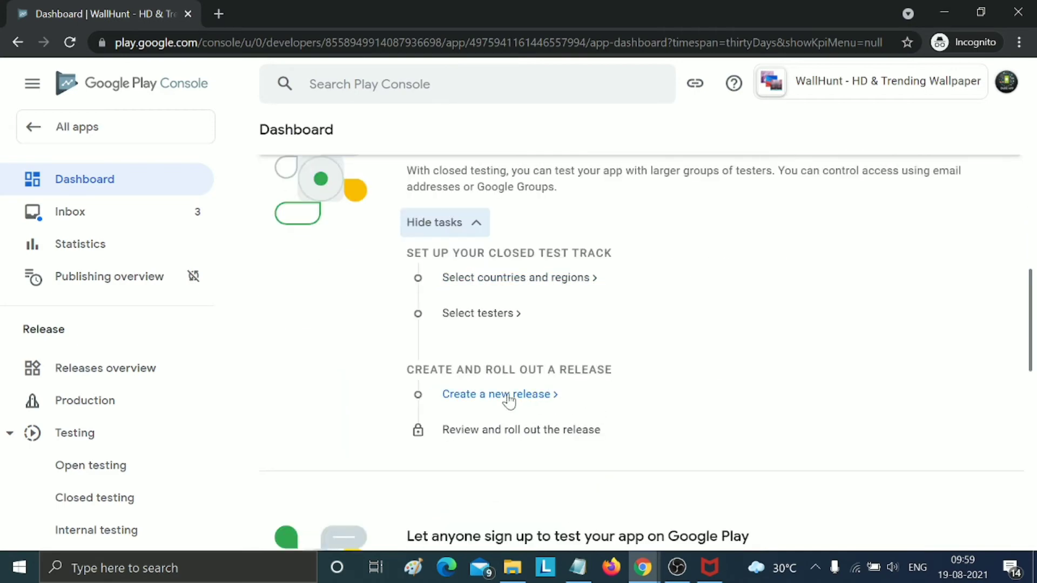
{"action": "left_click", "coordinate": [480, 232]}
{"action": "scroll", "coordinate": [598, 255], "scroll_direction": "up", "scroll_amount": 4}
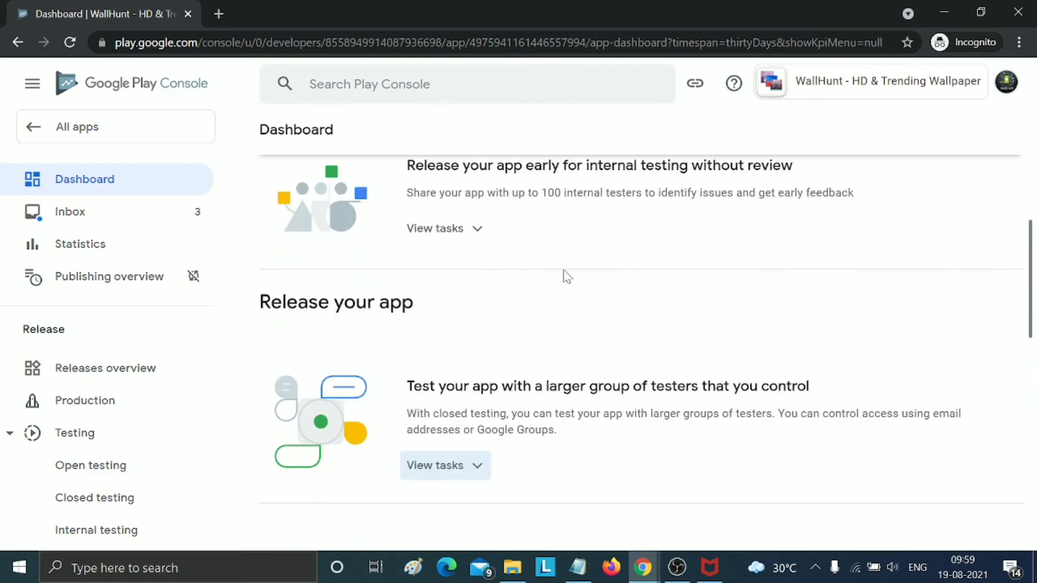
{"action": "scroll", "coordinate": [562, 278], "scroll_direction": "up", "scroll_amount": 4}
Step: Open the country and region selection from the tasks for publishing the app on Google Play
{"action": "scroll", "coordinate": [521, 371], "scroll_direction": "down", "scroll_amount": 13}
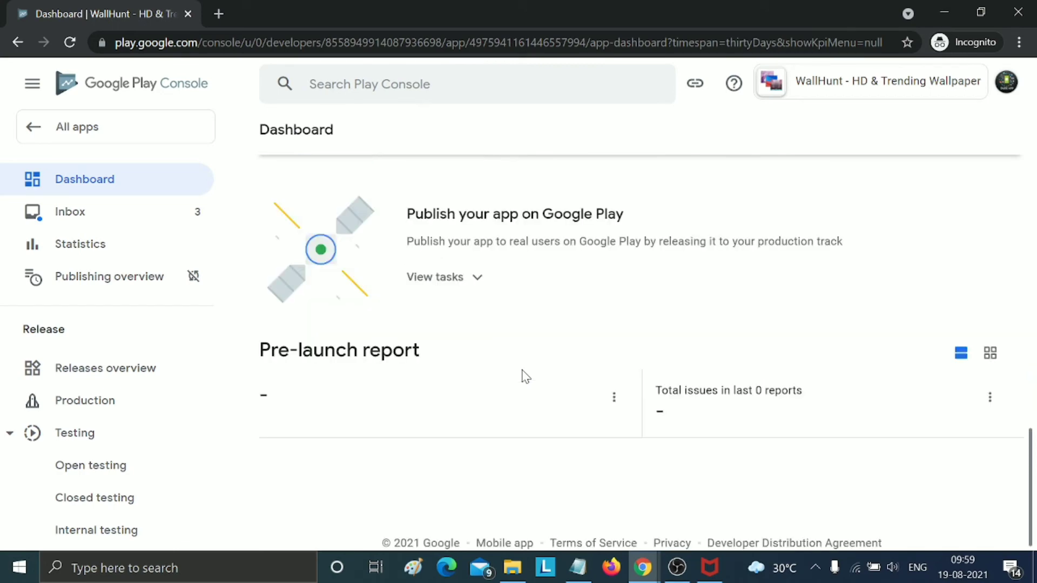
{"action": "scroll", "coordinate": [524, 377], "scroll_direction": "up", "scroll_amount": 2}
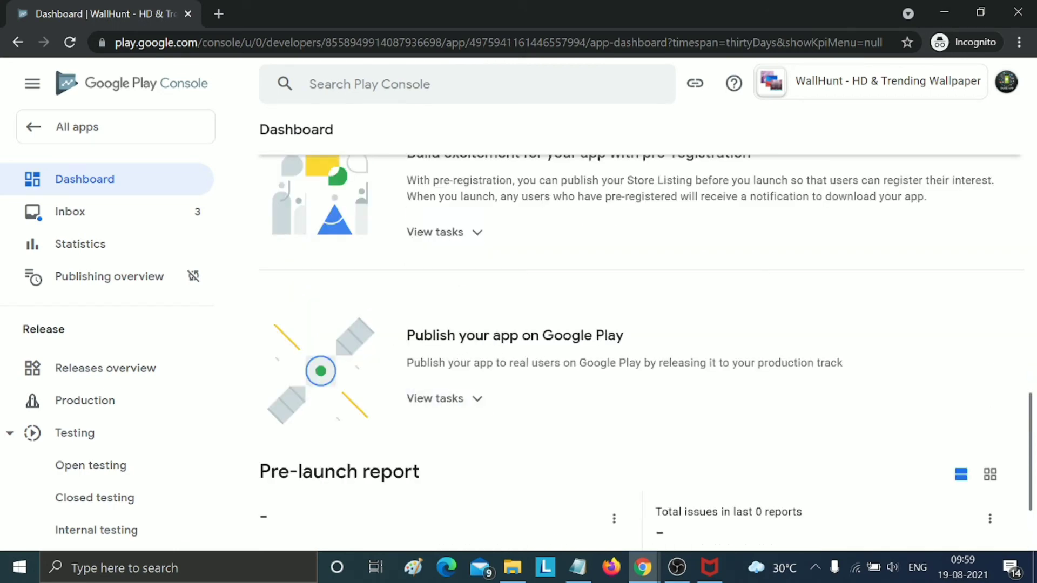
{"action": "left_click", "coordinate": [474, 400]}
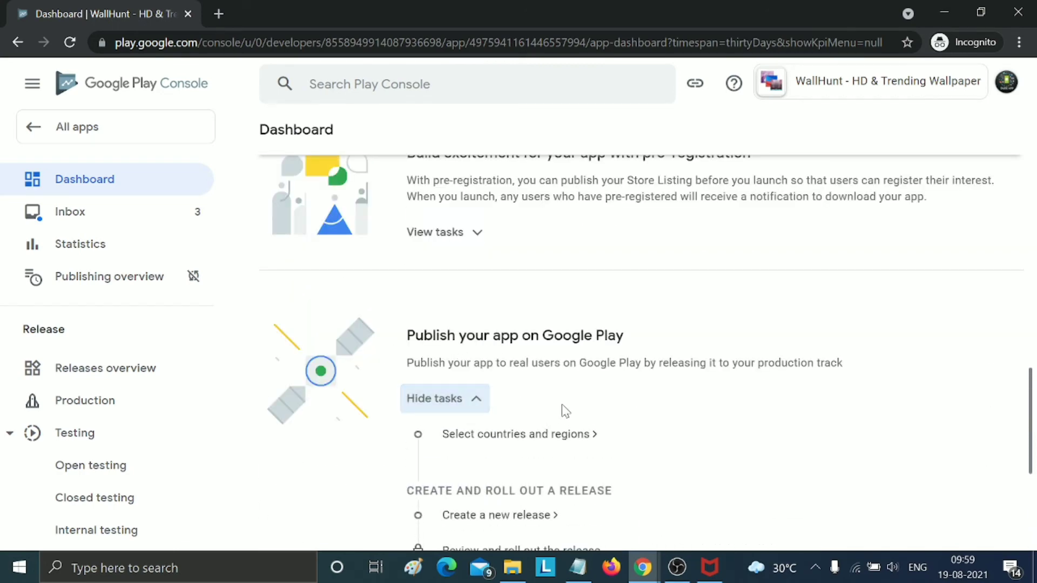
{"action": "scroll", "coordinate": [594, 420], "scroll_direction": "down", "scroll_amount": 5}
{"action": "scroll", "coordinate": [594, 419], "scroll_direction": "up", "scroll_amount": 4}
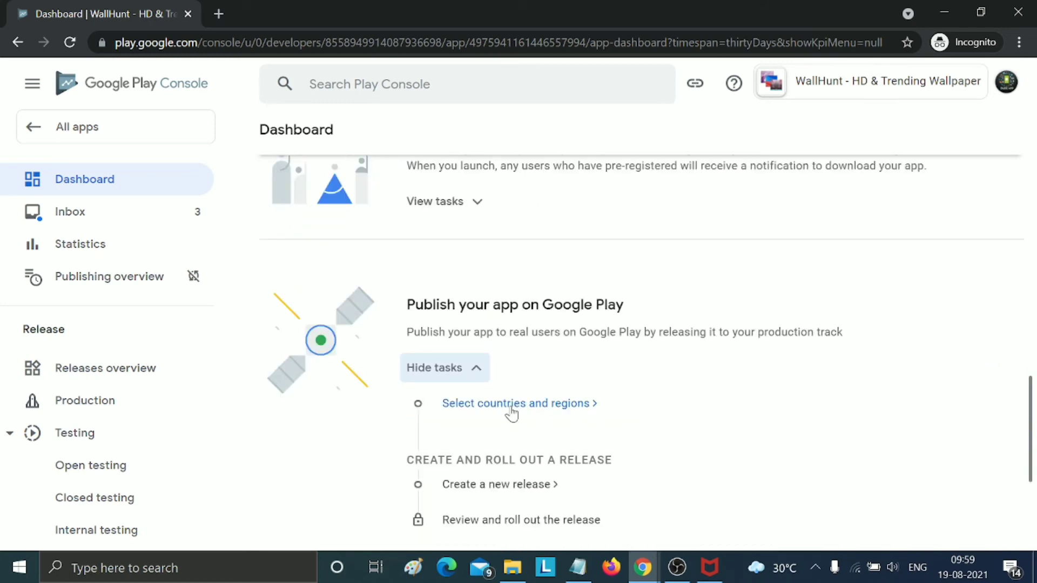
{"action": "left_click", "coordinate": [511, 408]}
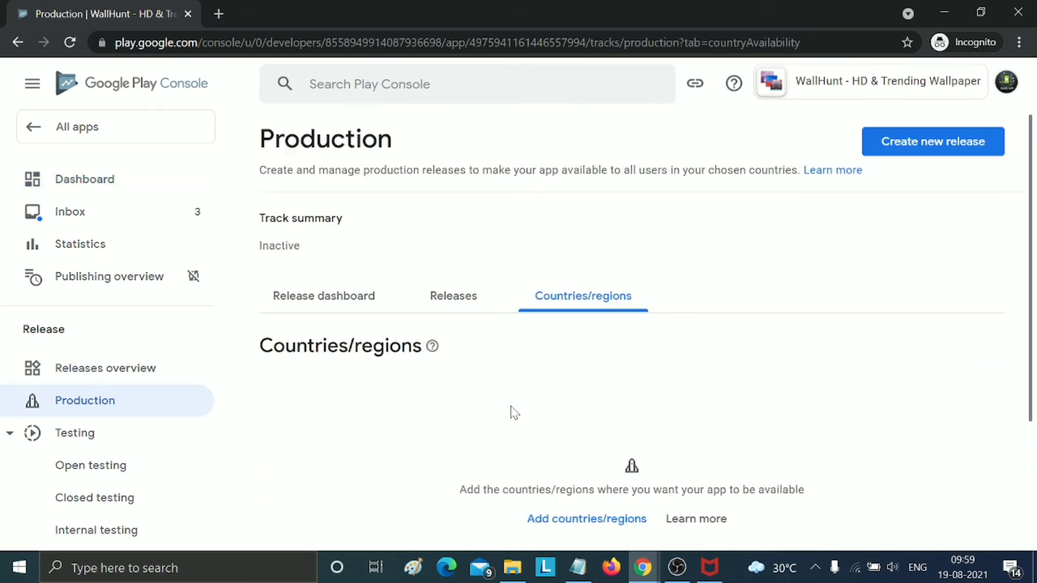
Step: Add all listed countries/regions and Rest of World to the production track and check the availability list
{"action": "scroll", "coordinate": [756, 359], "scroll_direction": "down", "scroll_amount": 2}
{"action": "left_click", "coordinate": [567, 397]}
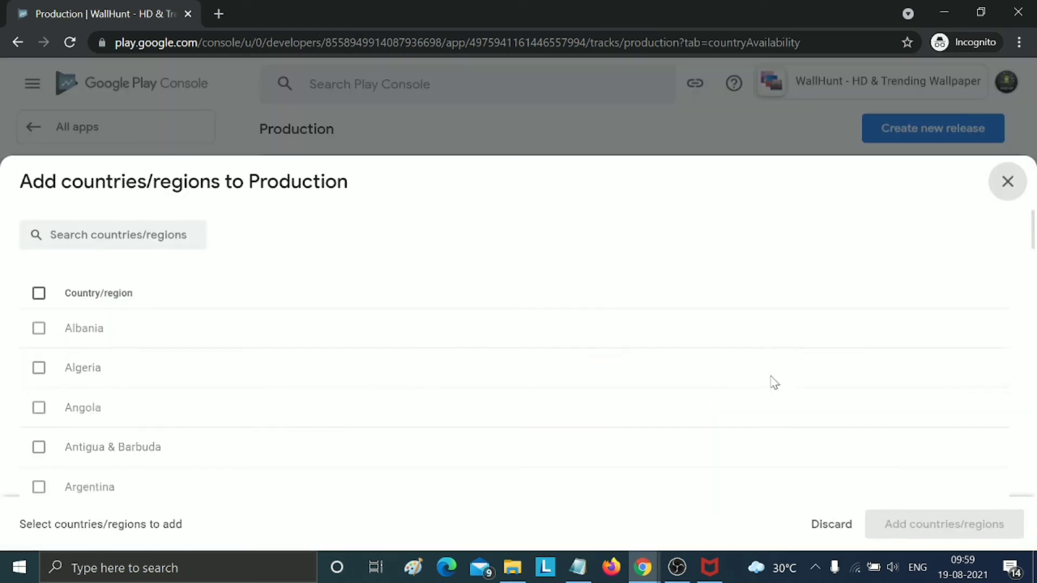
{"action": "left_click", "coordinate": [43, 296]}
{"action": "left_click", "coordinate": [896, 518]}
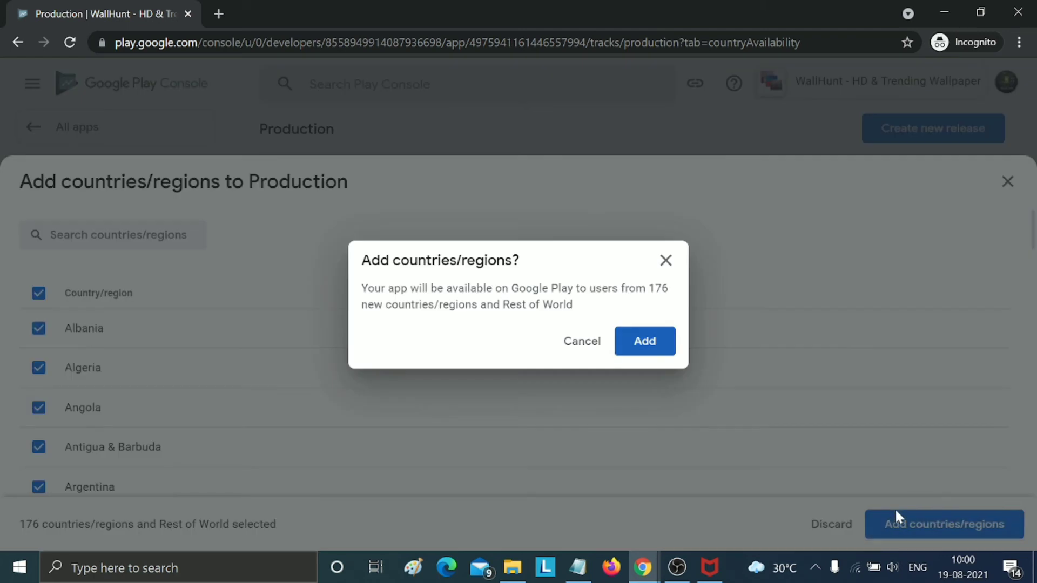
{"action": "left_click", "coordinate": [648, 349]}
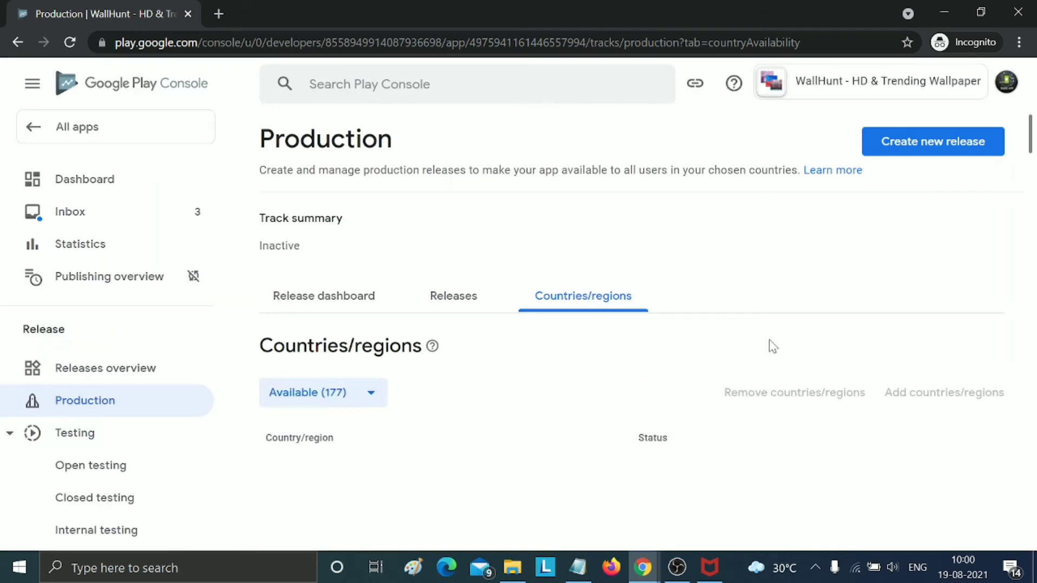
{"action": "scroll", "coordinate": [720, 435], "scroll_direction": "down", "scroll_amount": 9}
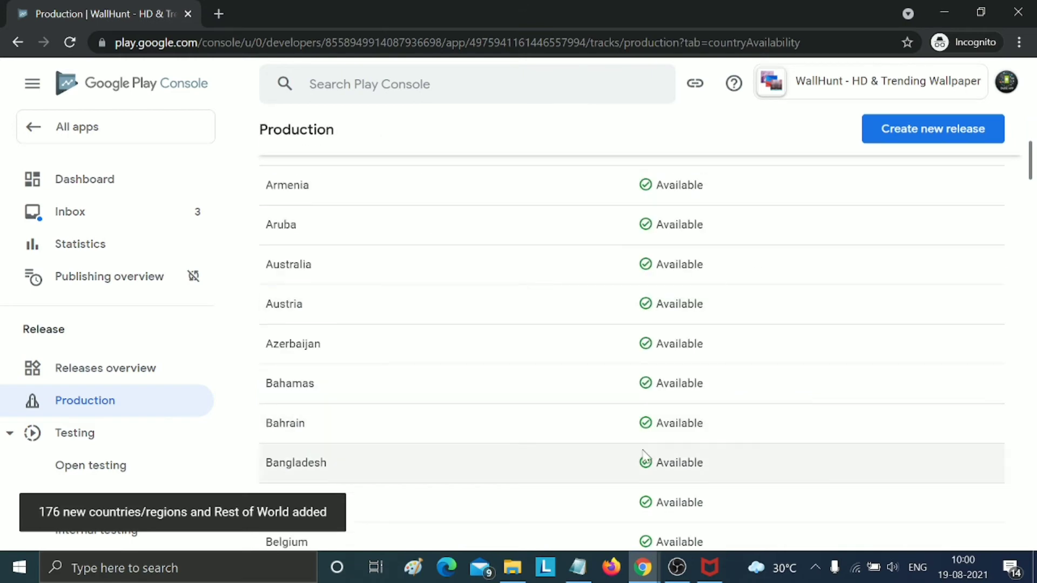
{"action": "scroll", "coordinate": [731, 452], "scroll_direction": "up", "scroll_amount": 9}
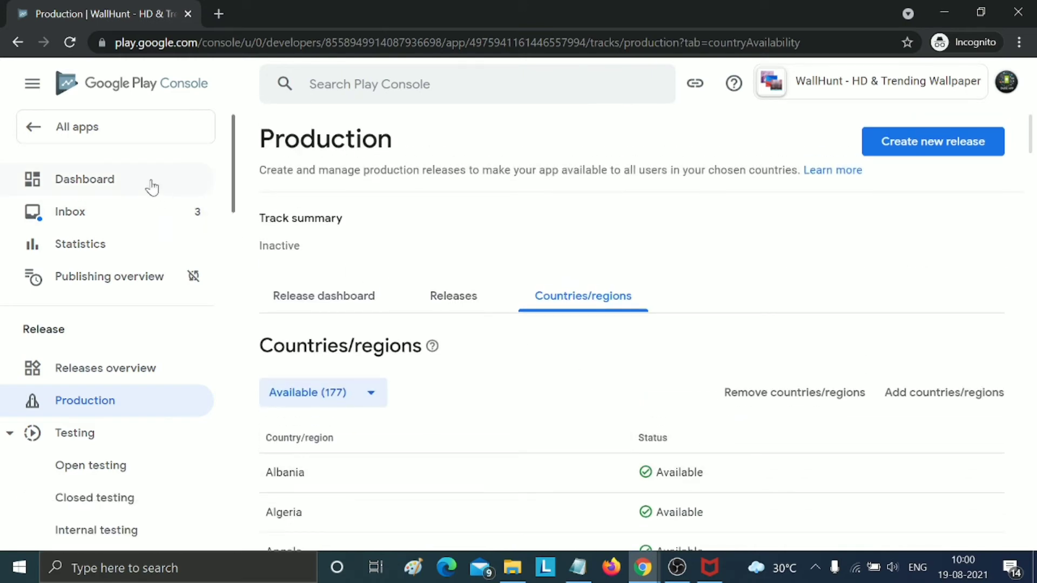
Step: Return to the dashboard and create a new production release from the Google Play publishing tasks
{"action": "left_click", "coordinate": [151, 184]}
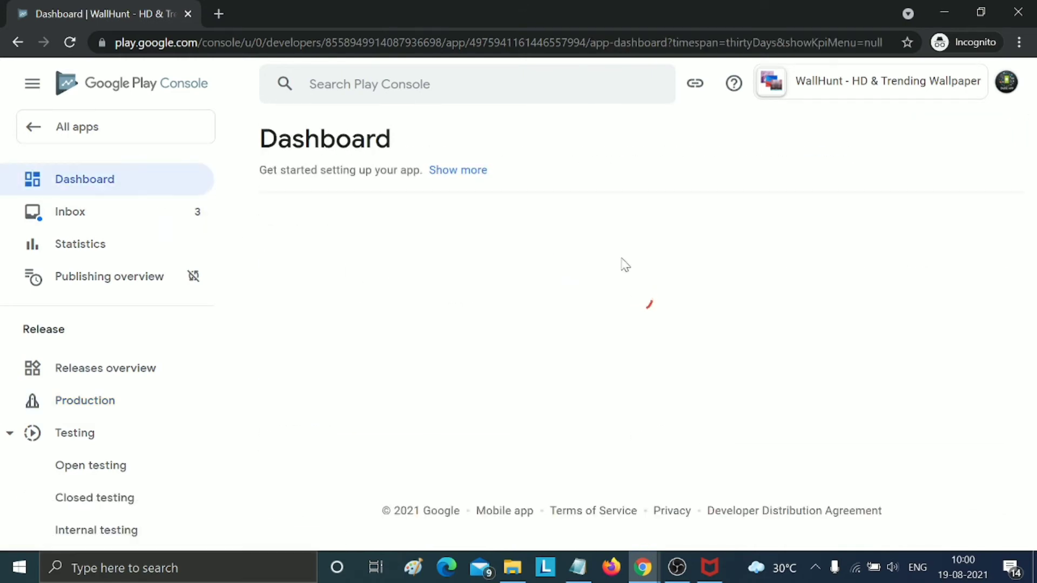
{"action": "scroll", "coordinate": [625, 264], "scroll_direction": "down", "scroll_amount": 20}
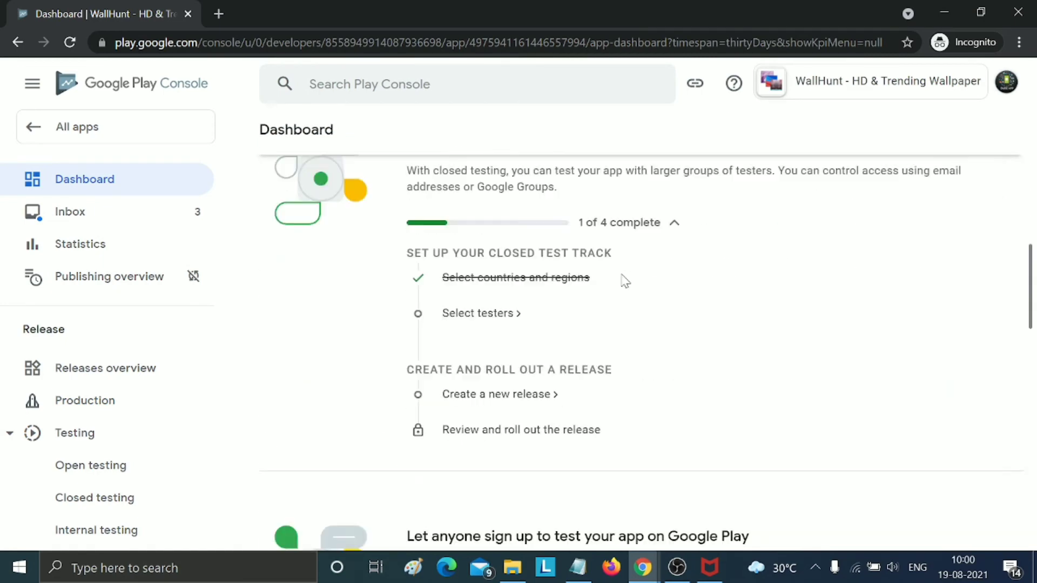
{"action": "scroll", "coordinate": [624, 280], "scroll_direction": "down", "scroll_amount": 5}
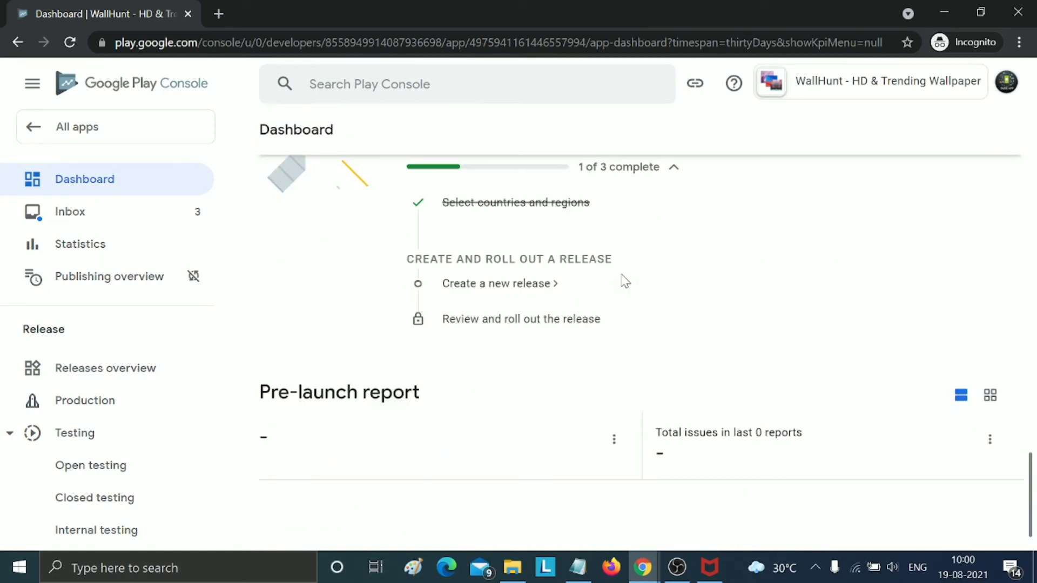
{"action": "left_click", "coordinate": [514, 294]}
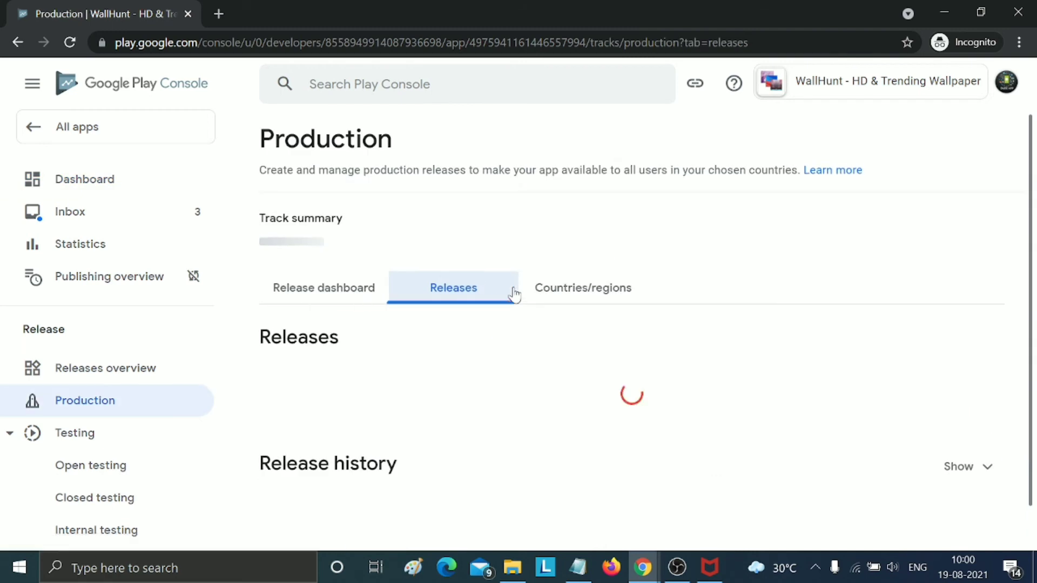
{"action": "scroll", "coordinate": [722, 396], "scroll_direction": "down", "scroll_amount": 3}
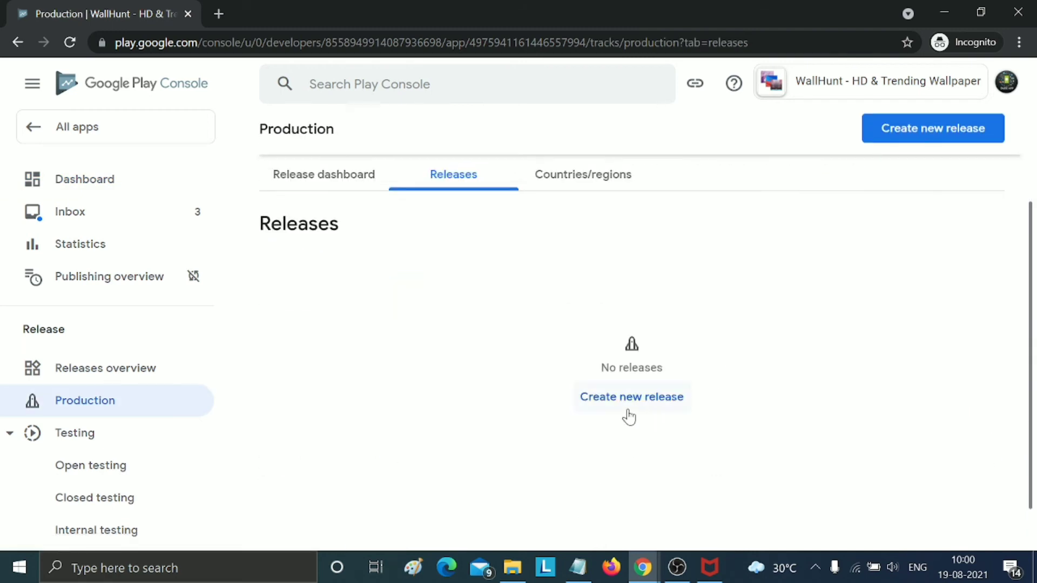
{"action": "left_click", "coordinate": [627, 399]}
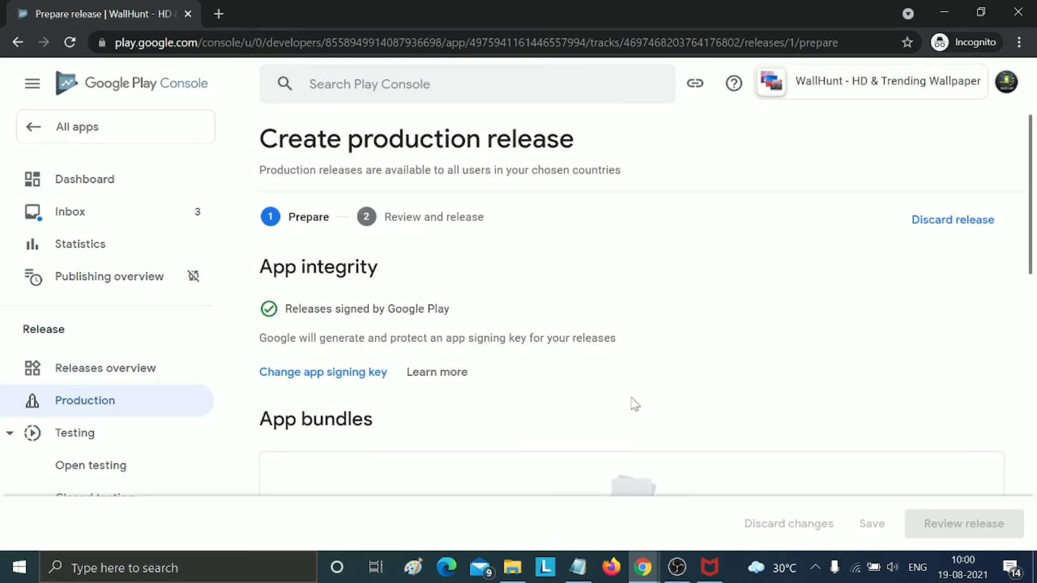
{"action": "scroll", "coordinate": [634, 405], "scroll_direction": "down", "scroll_amount": 2}
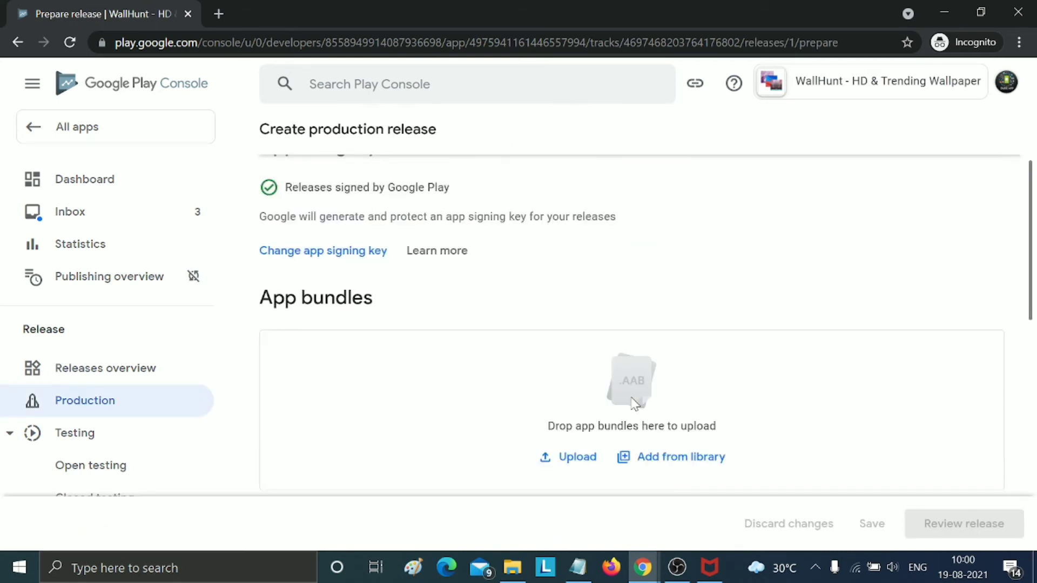
{"action": "left_click", "coordinate": [577, 459]}
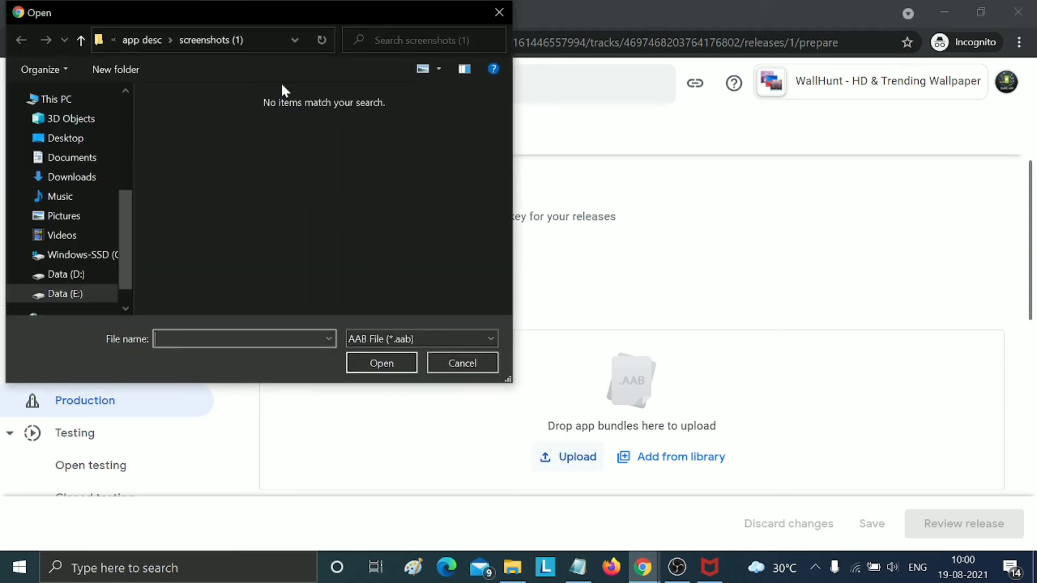
{"action": "left_click", "coordinate": [499, 12]}
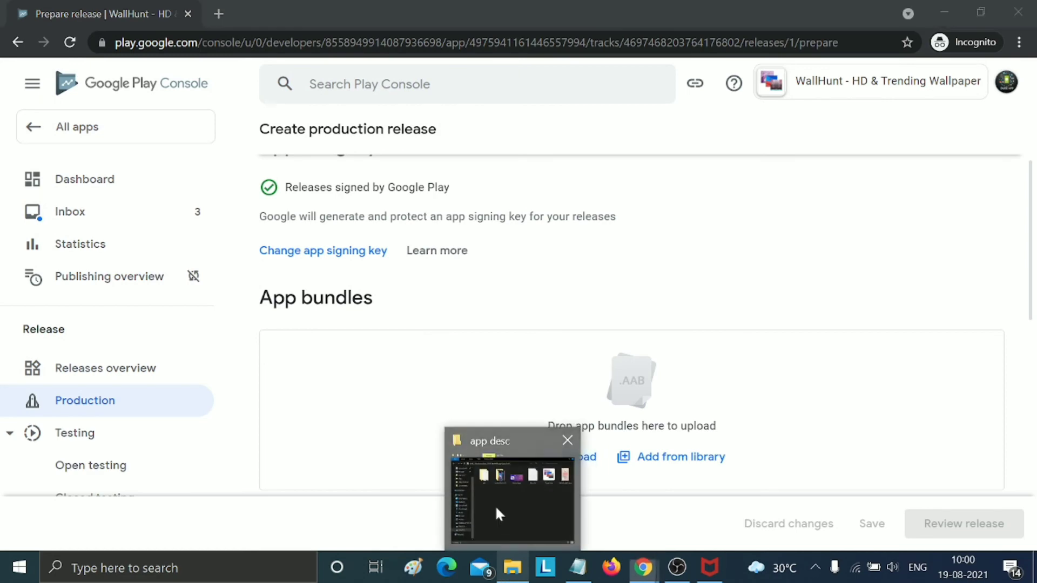
Step: In File Explorer, open the apk folder inside app desc and copy its folder path
{"action": "left_click", "coordinate": [511, 567]}
{"action": "double_click", "coordinate": [414, 164]}
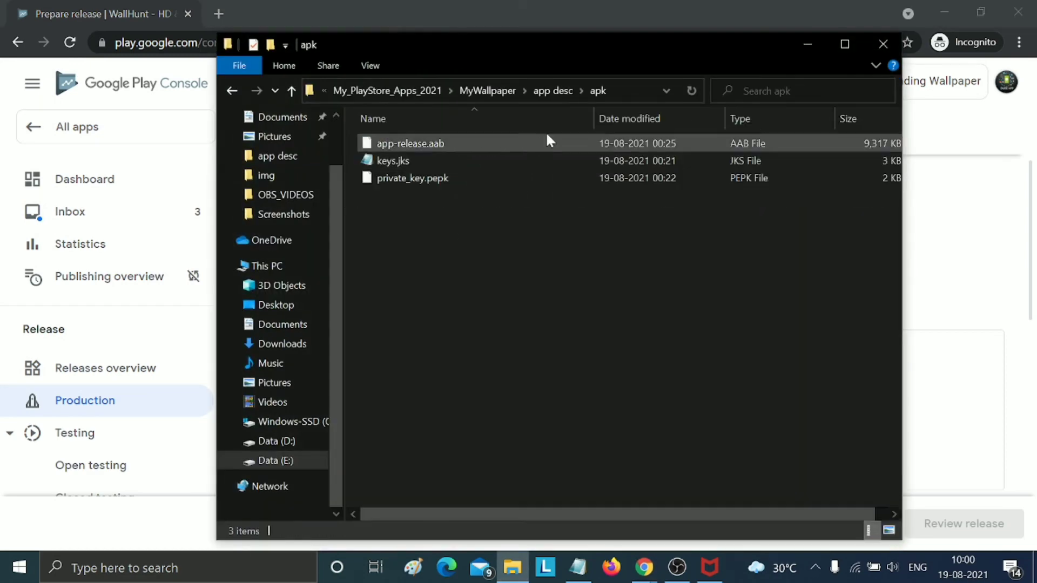
{"action": "left_click", "coordinate": [647, 90]}
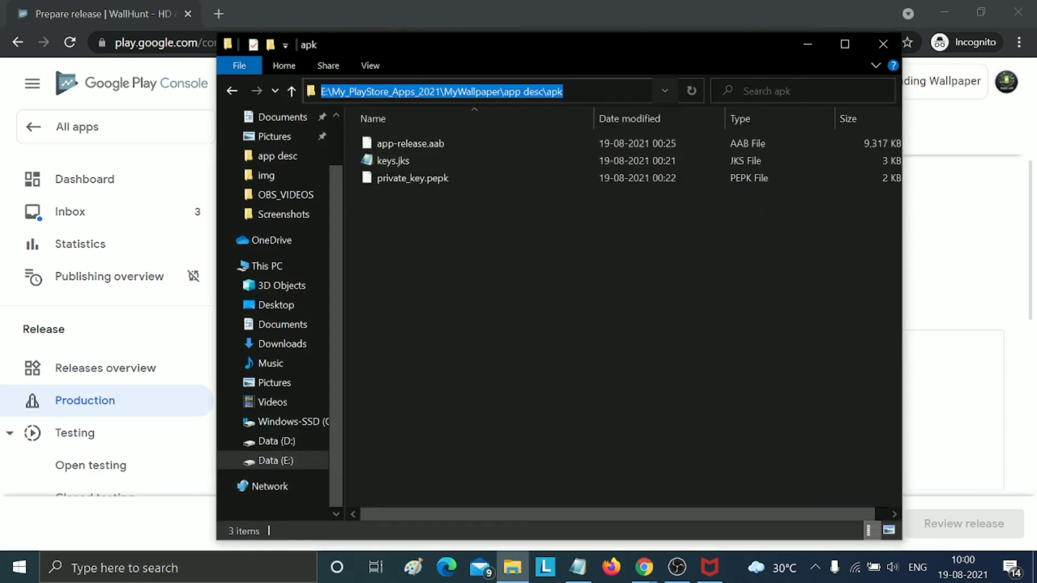
{"action": "left_click", "coordinate": [804, 44]}
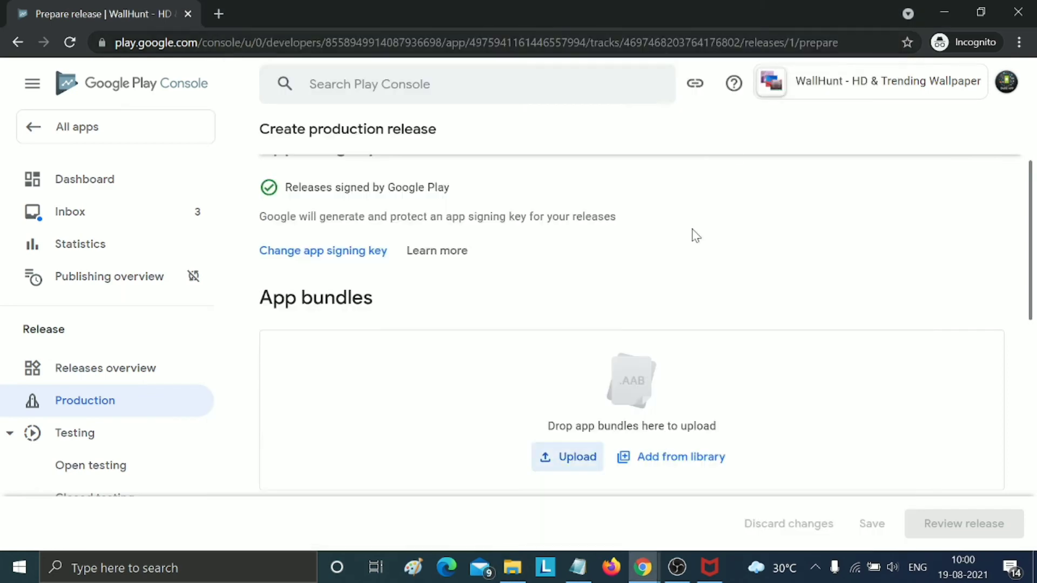
Step: Upload app-release.aab from the MyWallpaper\app desc\apk folder as the app bundle of the production release
{"action": "left_click", "coordinate": [563, 456]}
{"action": "left_click", "coordinate": [262, 42]}
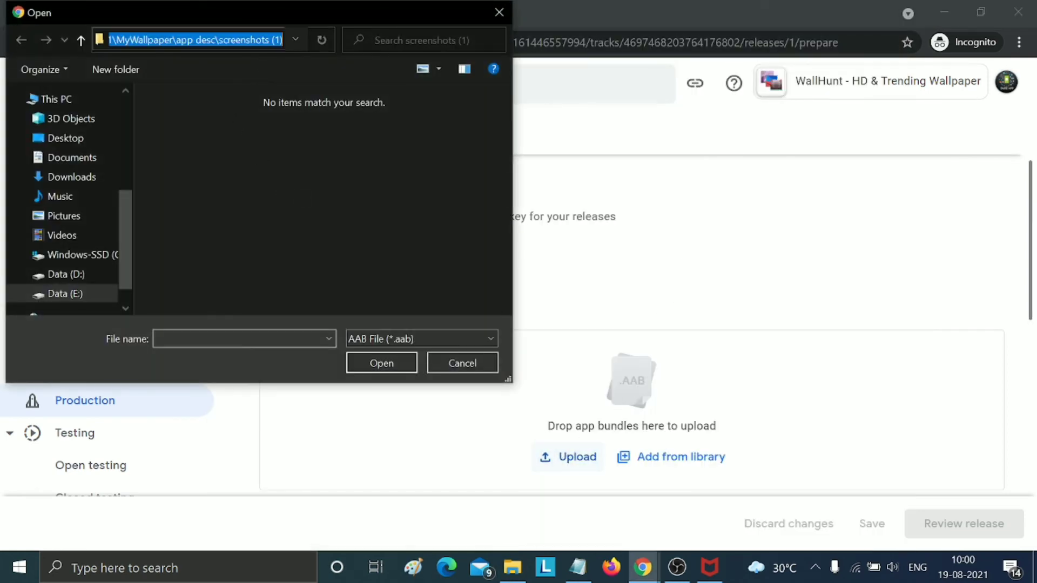
{"action": "type", "text": "E:\\_Apps_2021\\MyWallpaper\\app desc\\apk"}
{"action": "key", "text": "Return"}
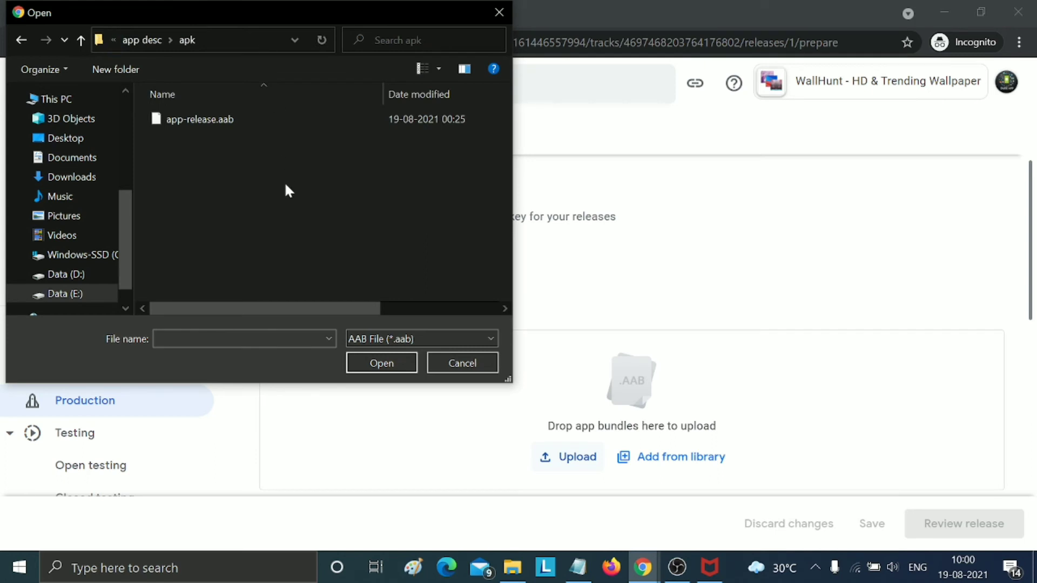
{"action": "left_click", "coordinate": [260, 121]}
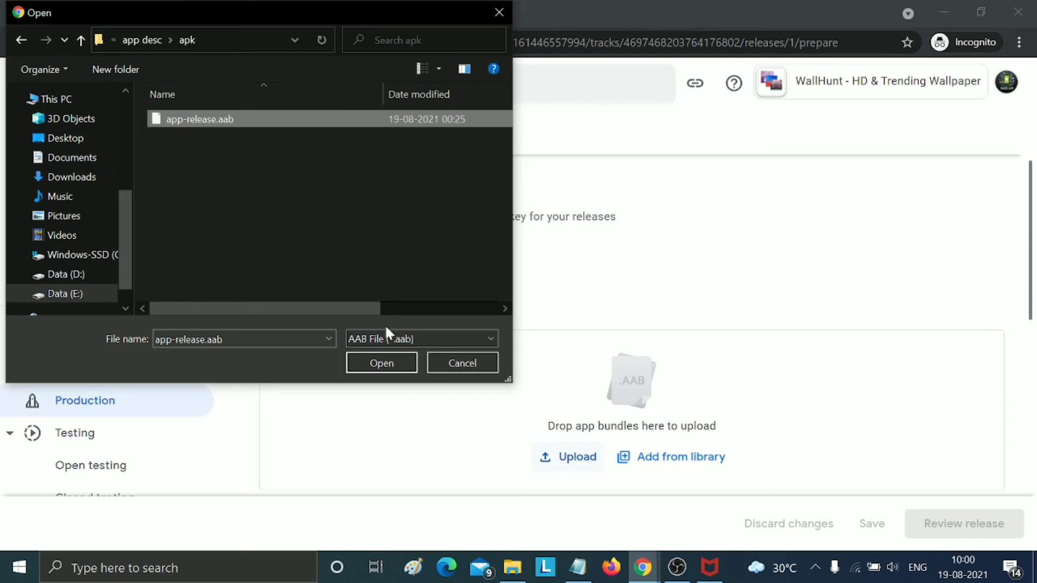
{"action": "left_click", "coordinate": [369, 361]}
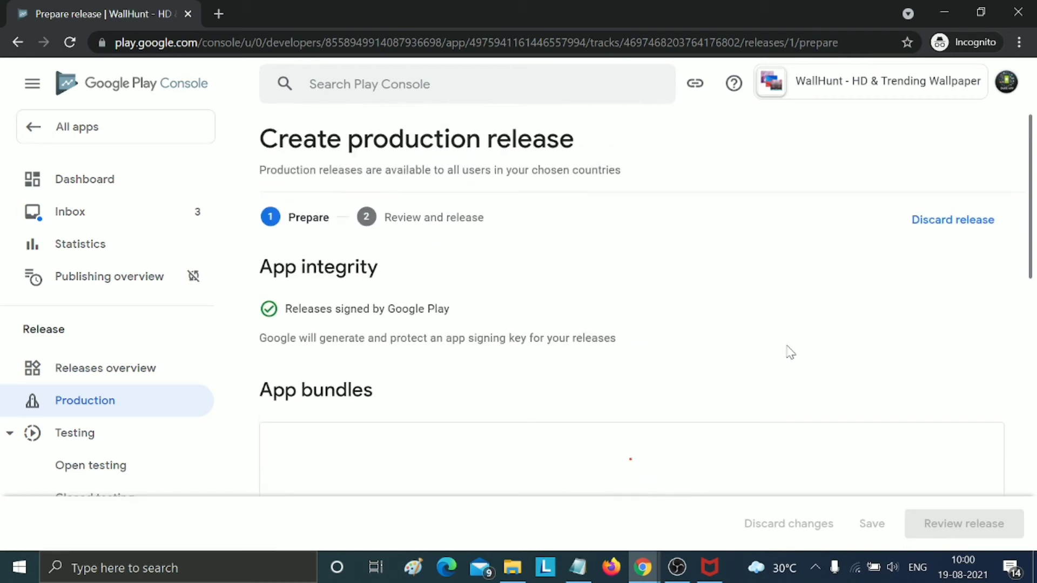
Step: Copy "WallHunt HD & Trending Wallpaper App" from desc.txt in Notepad and replace the placeholder en-US release notes with it in Play Console
{"action": "scroll", "coordinate": [790, 352], "scroll_direction": "down", "scroll_amount": 6}
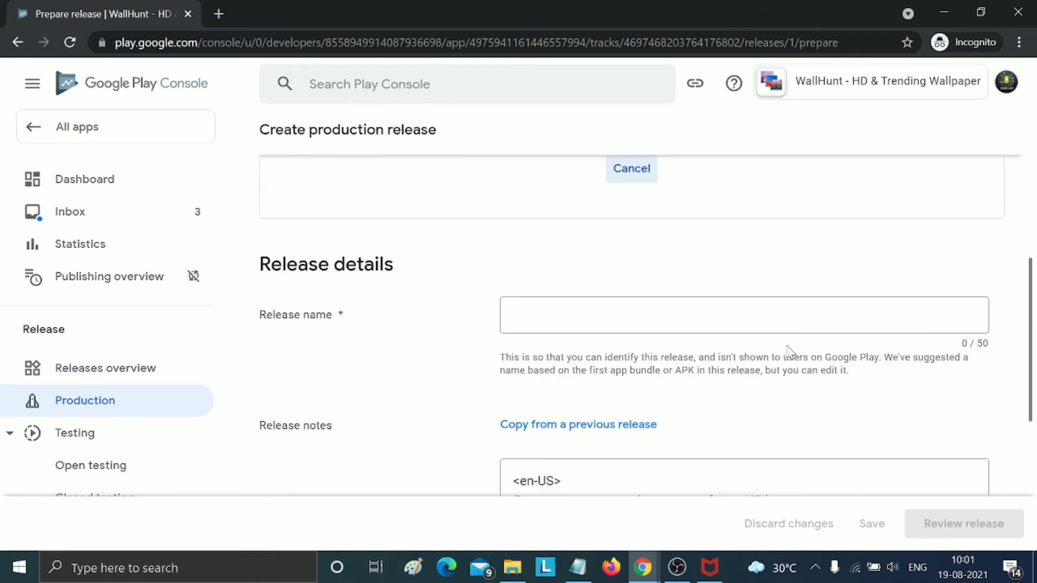
{"action": "scroll", "coordinate": [790, 352], "scroll_direction": "down", "scroll_amount": 2}
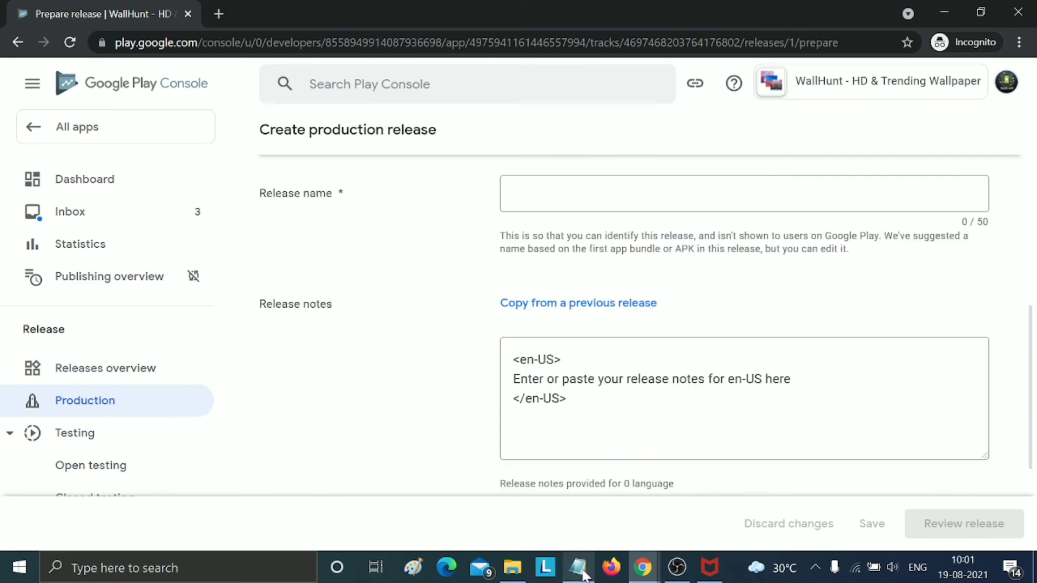
{"action": "mouse_move", "coordinate": [577, 567]}
{"action": "left_click", "coordinate": [566, 517]}
{"action": "scroll", "coordinate": [527, 302], "scroll_direction": "up", "scroll_amount": 3}
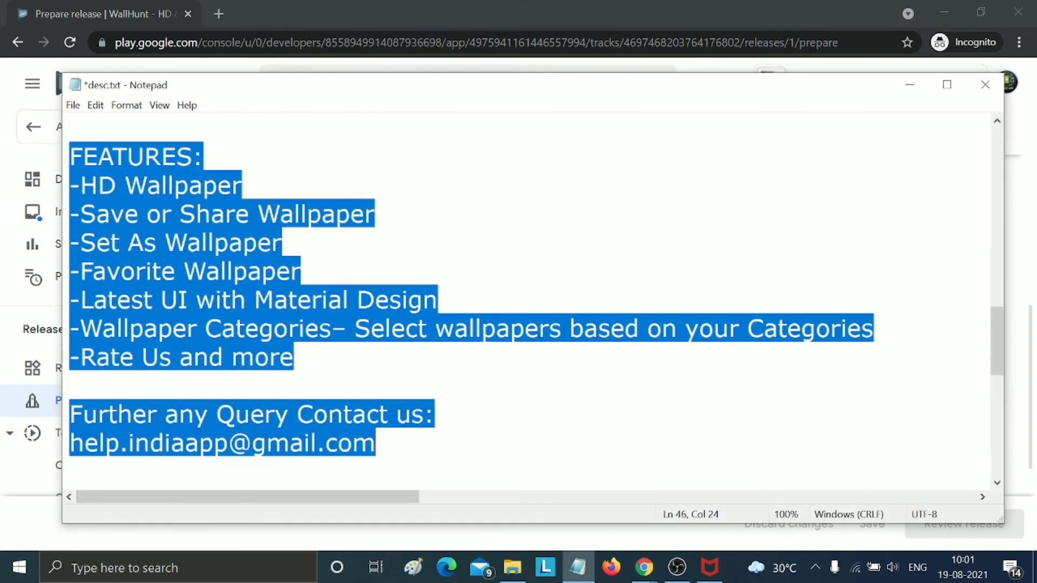
{"action": "left_click", "coordinate": [70, 214]}
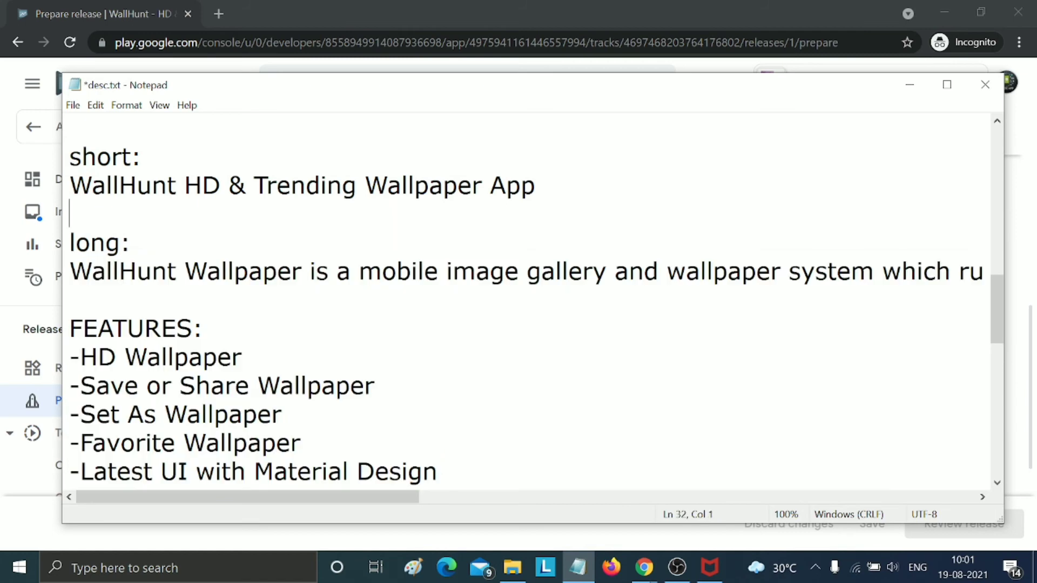
{"action": "left_click_drag", "start_coordinate": [70, 185], "coordinate": [535, 185]}
{"action": "key", "text": "ctrl+c"}
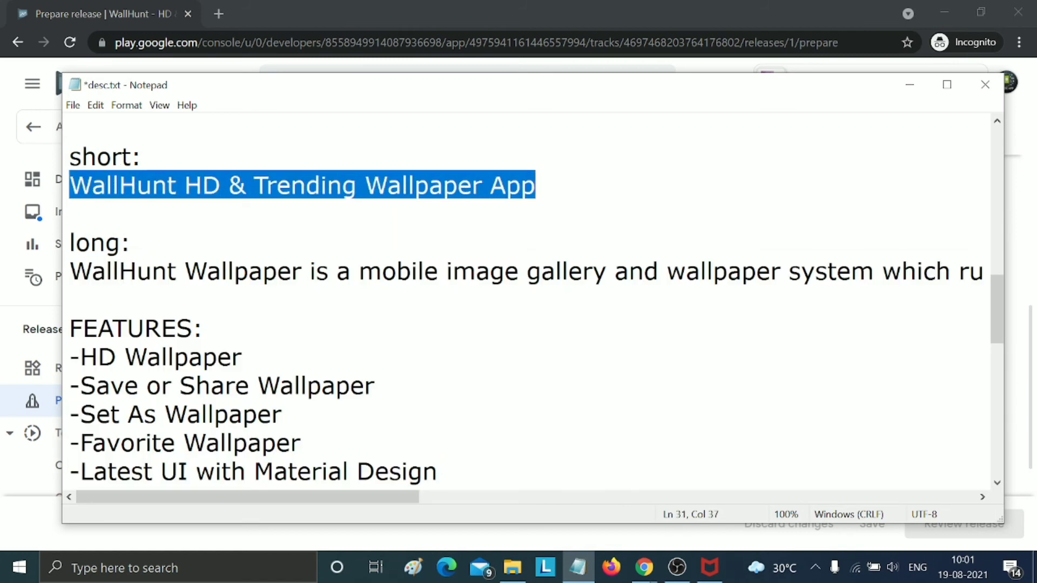
{"action": "left_click", "coordinate": [909, 85]}
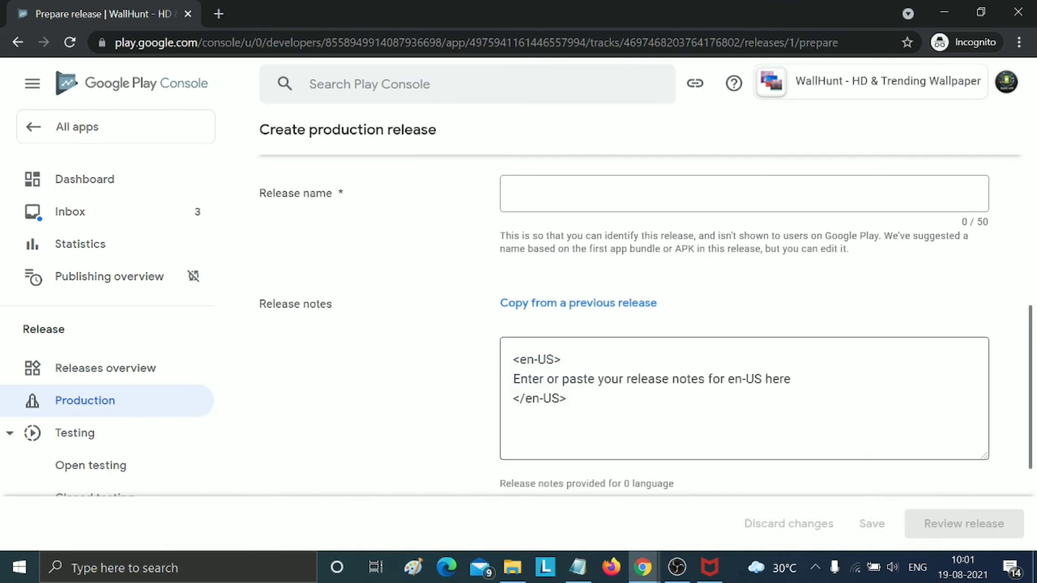
{"action": "left_click_drag", "start_coordinate": [513, 378], "coordinate": [791, 379]}
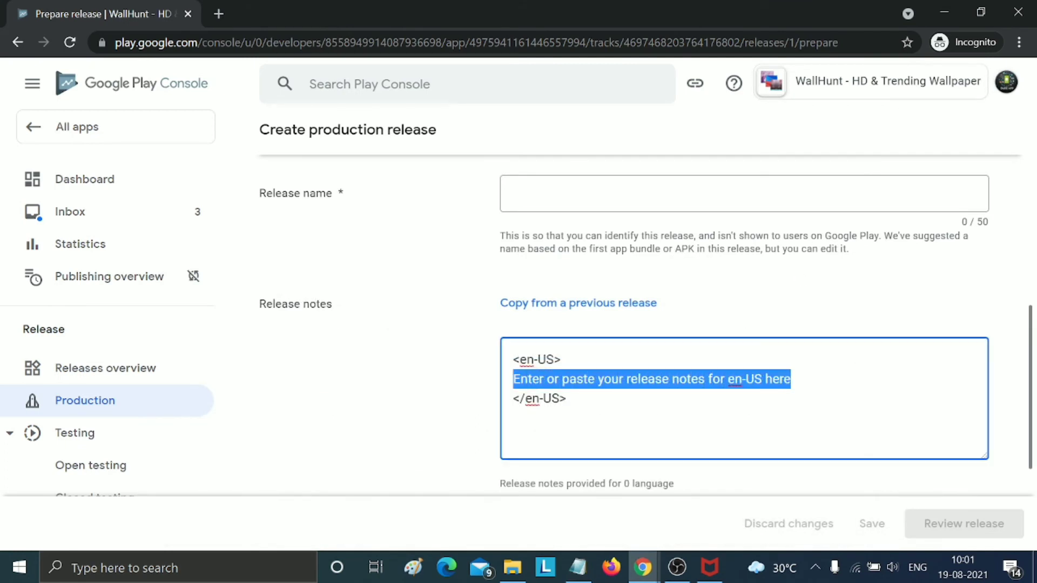
{"action": "key", "text": "ctrl+v"}
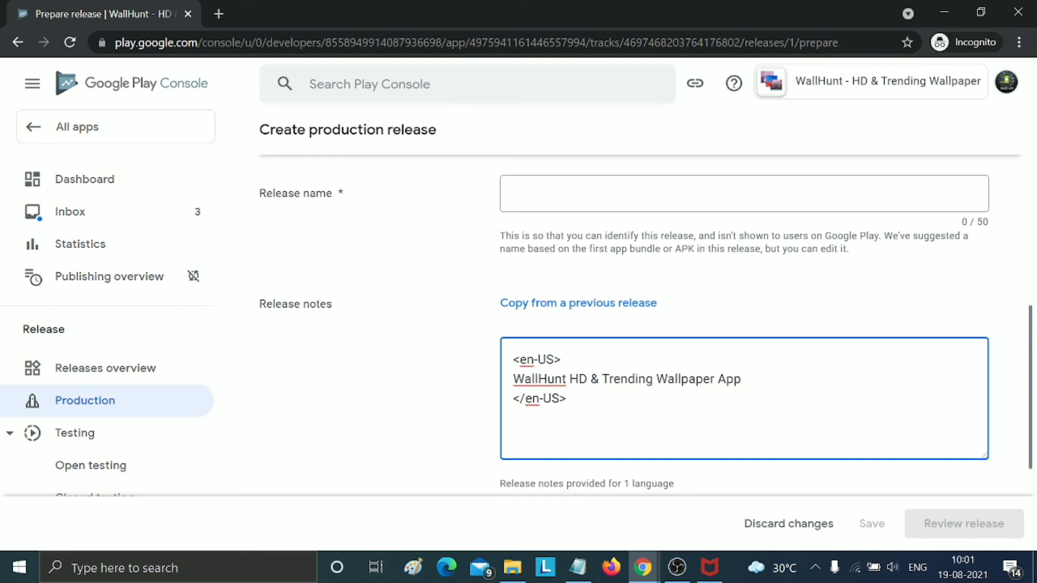
Step: Check the app bundle upload and the release details, and save the production release once the upload is complete
{"action": "scroll", "coordinate": [796, 389], "scroll_direction": "up", "scroll_amount": 2}
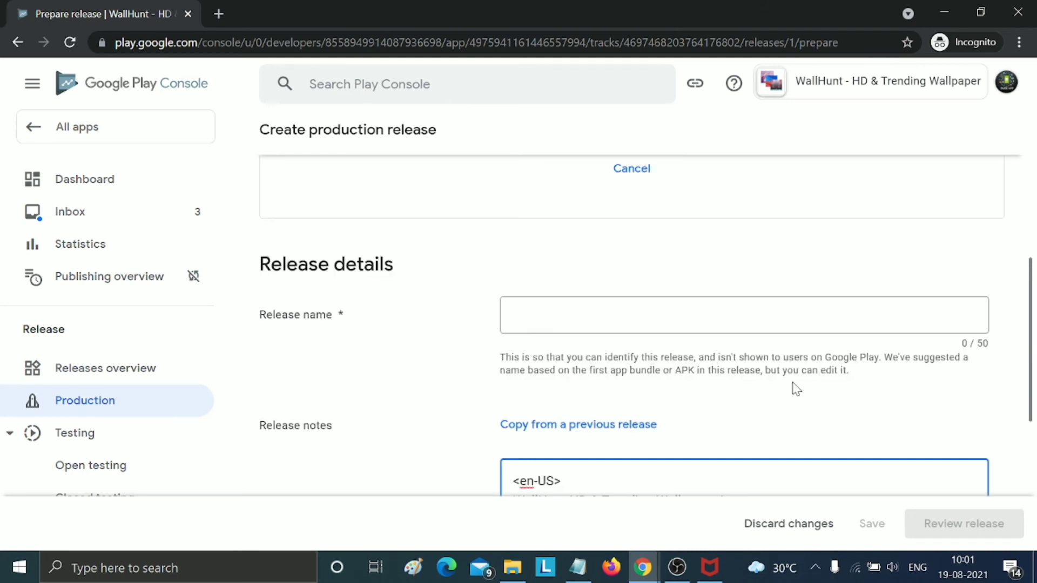
{"action": "scroll", "coordinate": [795, 388], "scroll_direction": "up", "scroll_amount": 4}
{"action": "scroll", "coordinate": [796, 389], "scroll_direction": "down", "scroll_amount": 2}
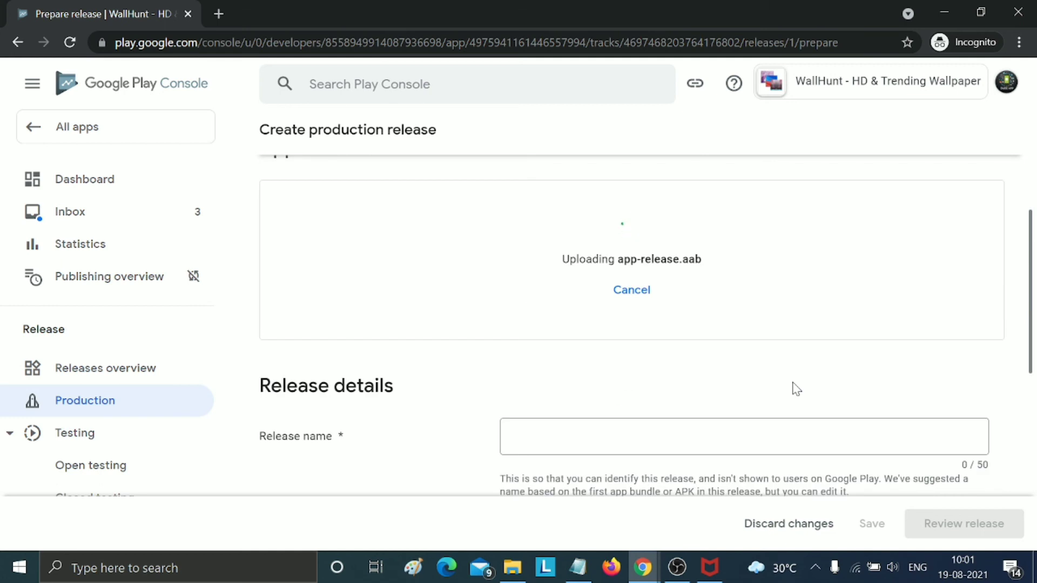
{"action": "scroll", "coordinate": [796, 389], "scroll_direction": "down", "scroll_amount": 2}
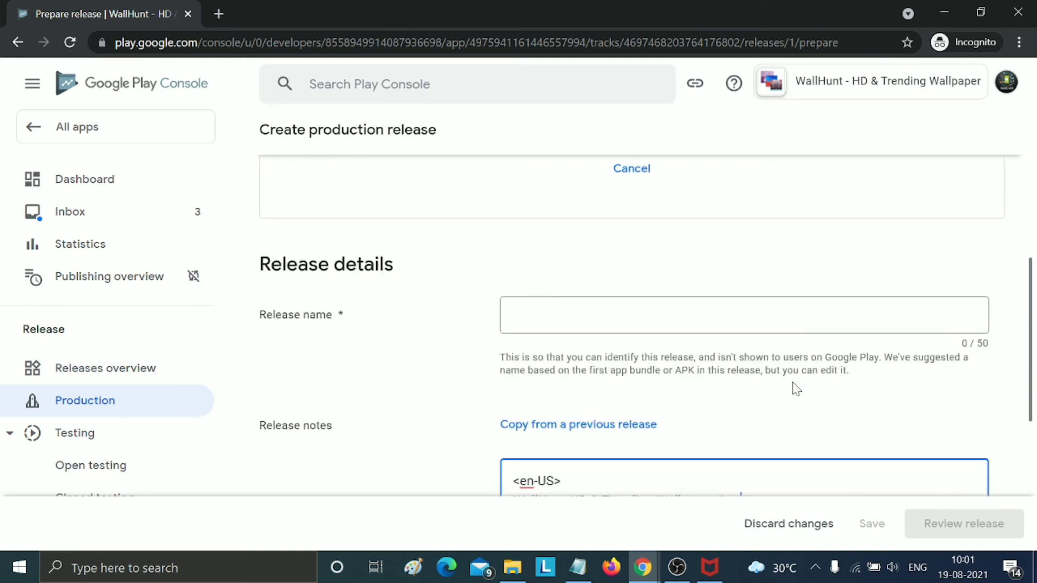
{"action": "scroll", "coordinate": [795, 389], "scroll_direction": "down", "scroll_amount": 2}
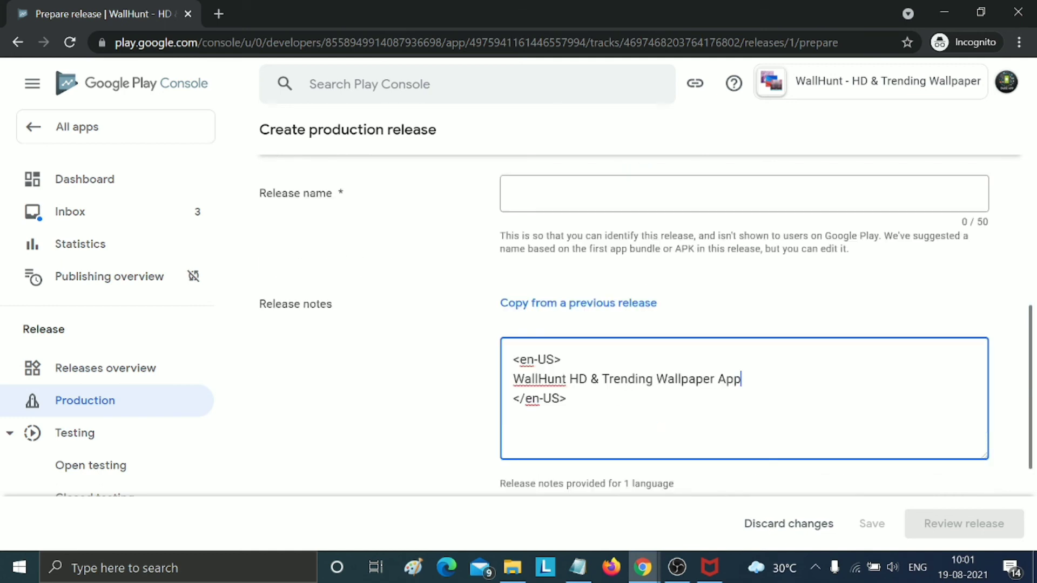
{"action": "scroll", "coordinate": [795, 388], "scroll_direction": "up", "scroll_amount": 4}
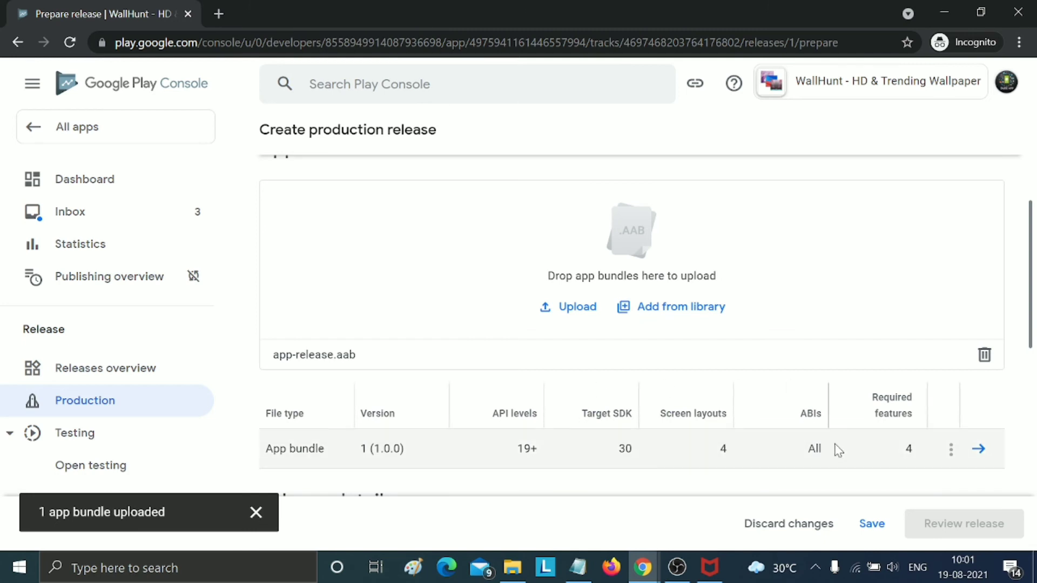
{"action": "scroll", "coordinate": [838, 449], "scroll_direction": "down", "scroll_amount": 2}
{"action": "scroll", "coordinate": [631, 324], "scroll_direction": "down", "scroll_amount": 2}
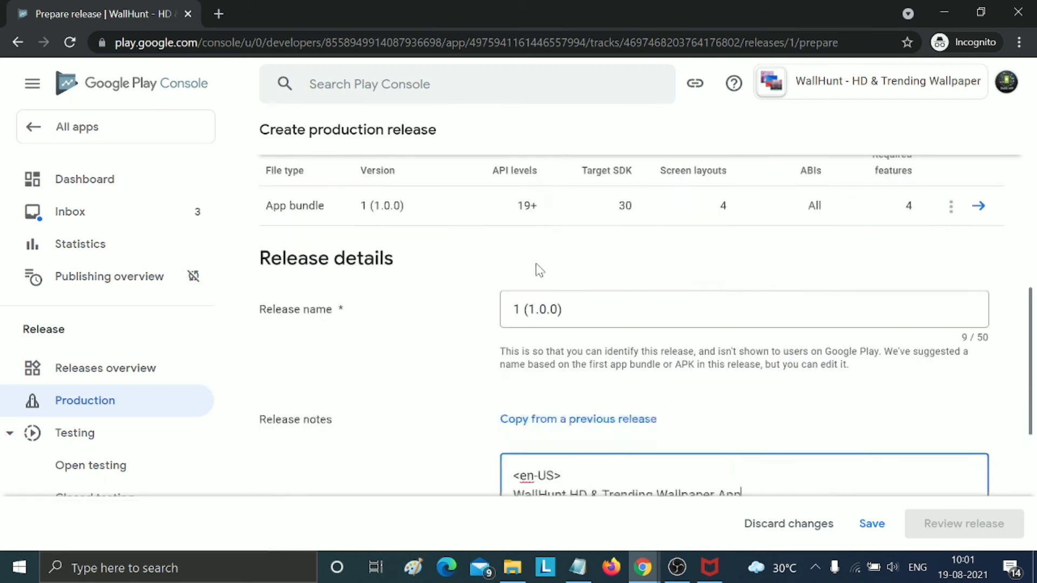
{"action": "scroll", "coordinate": [540, 270], "scroll_direction": "down", "scroll_amount": 5}
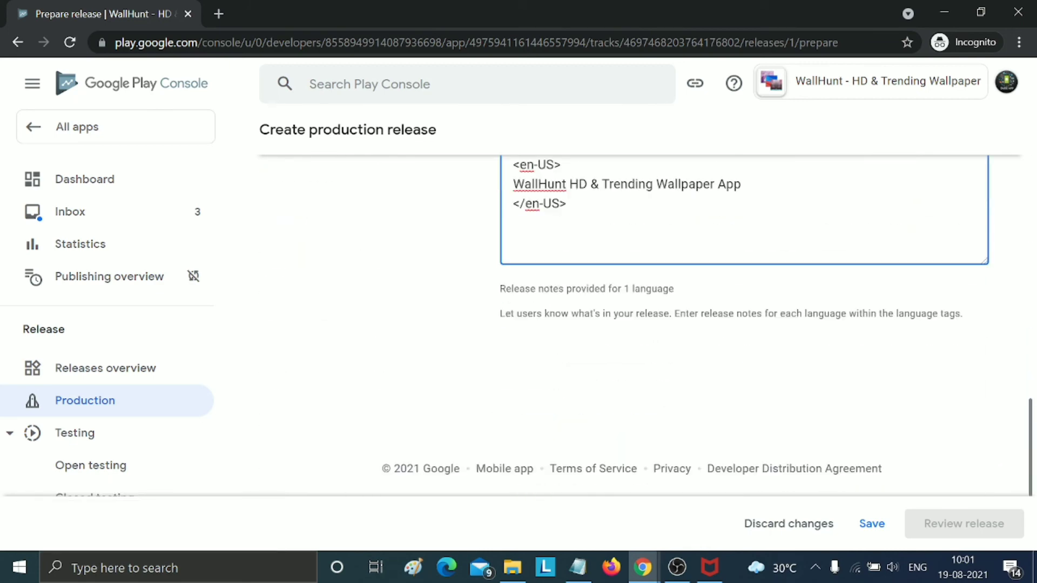
{"action": "left_click", "coordinate": [871, 521]}
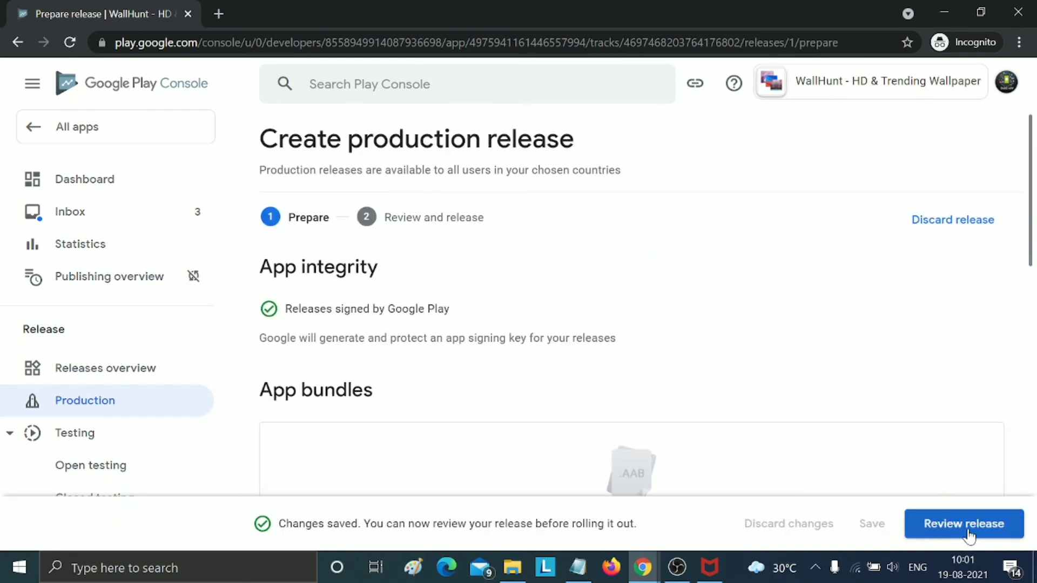
Step: Open the review of the saved release and roll it out to production
{"action": "left_click", "coordinate": [968, 534]}
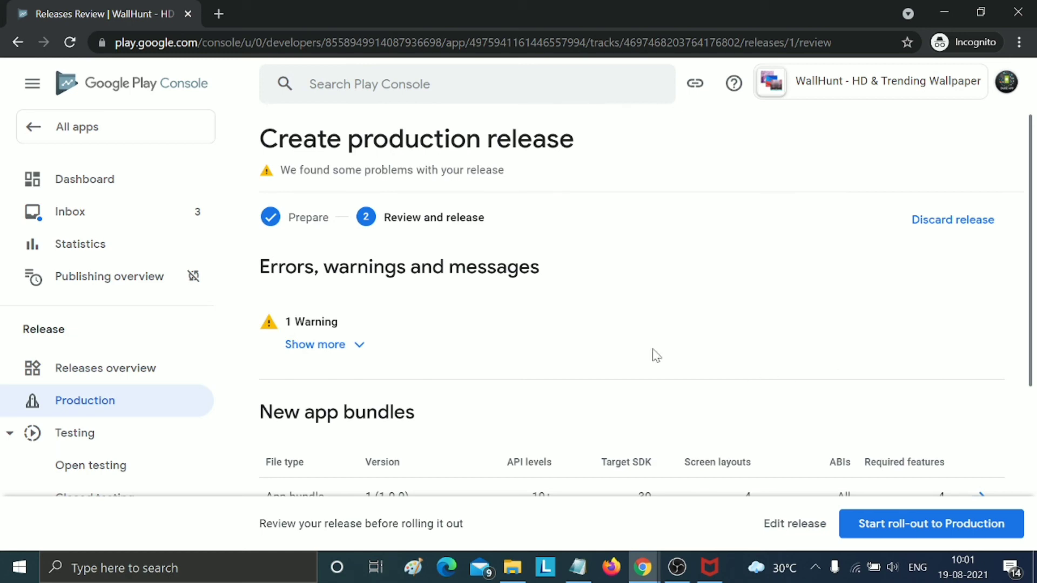
{"action": "left_click", "coordinate": [884, 533]}
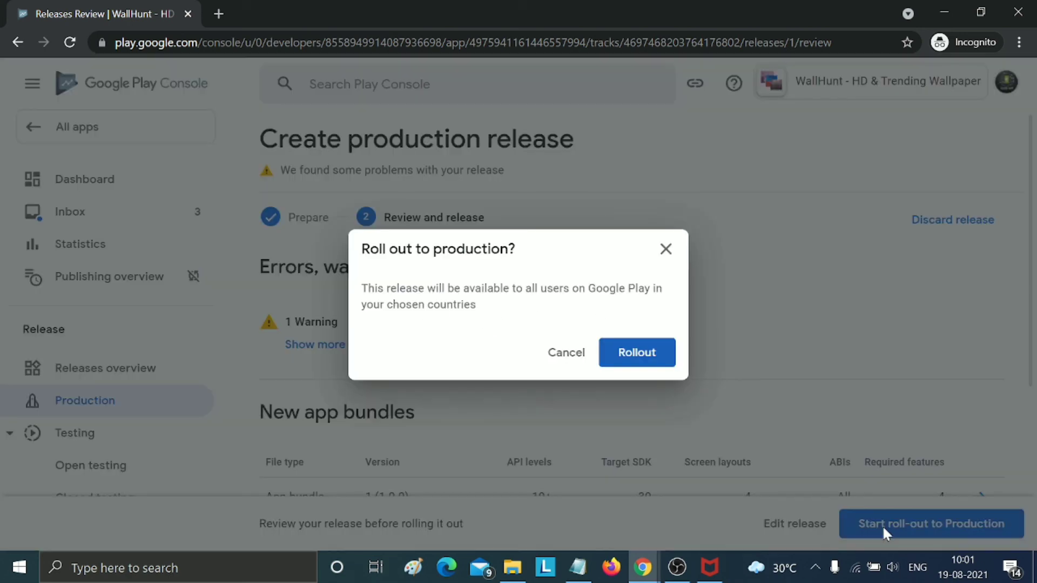
{"action": "left_click", "coordinate": [637, 354]}
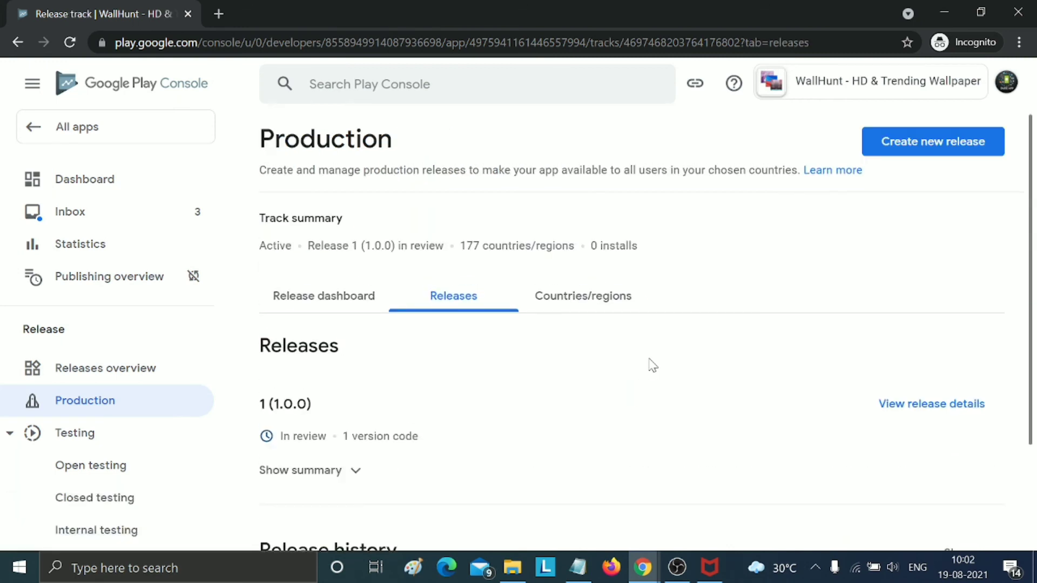
Step: Open the app content page of the policy section and start the privacy policy task
{"action": "scroll", "coordinate": [172, 389], "scroll_direction": "down", "scroll_amount": 15}
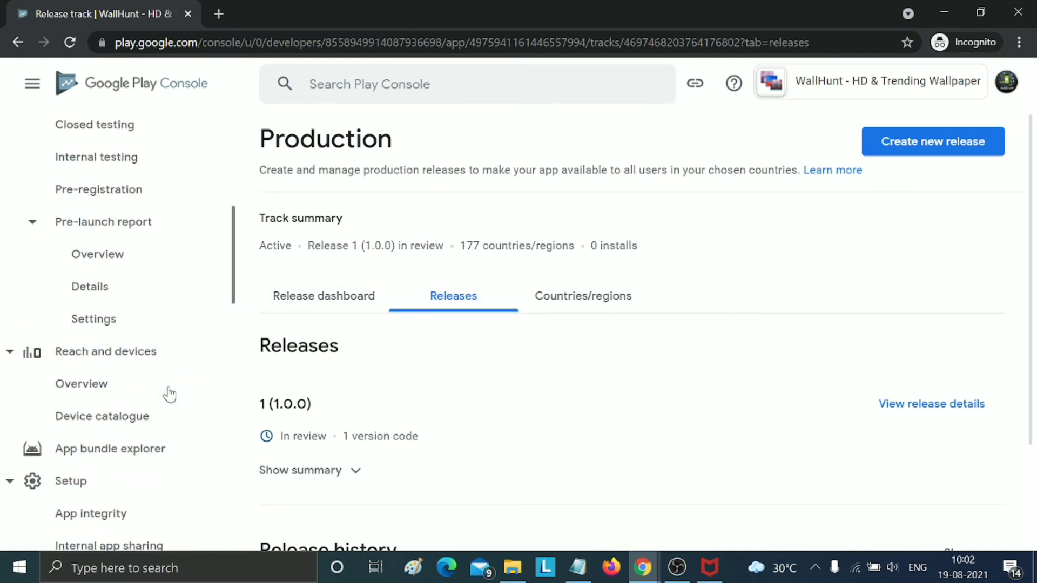
{"action": "scroll", "coordinate": [169, 394], "scroll_direction": "down", "scroll_amount": 1}
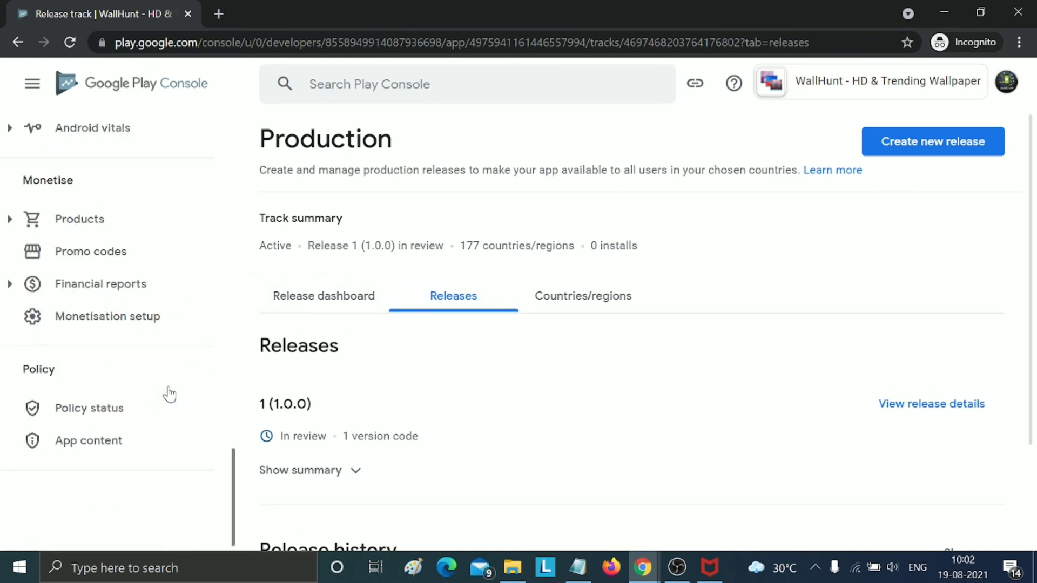
{"action": "left_click", "coordinate": [86, 410]}
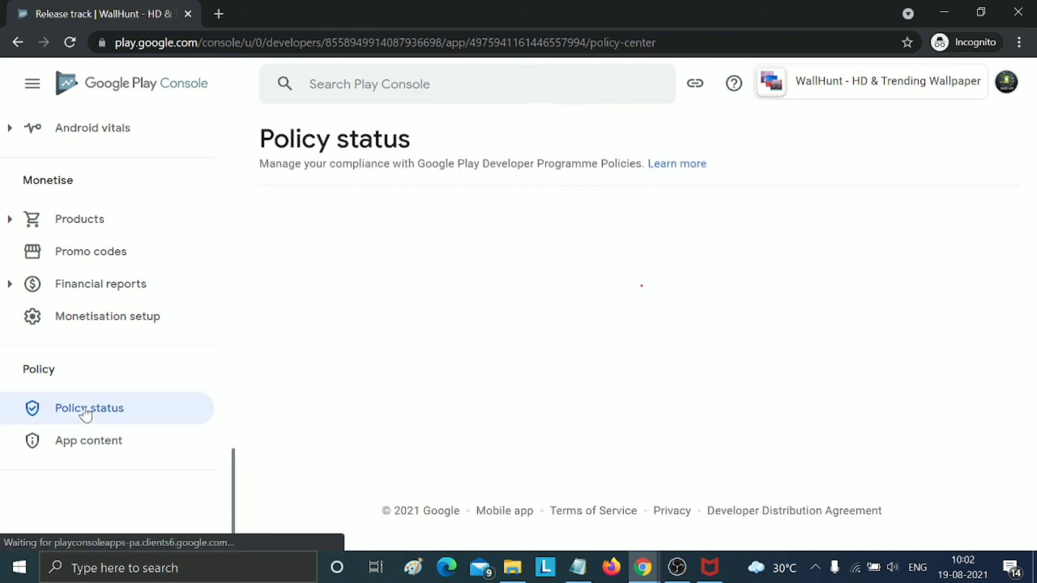
{"action": "left_click", "coordinate": [73, 448]}
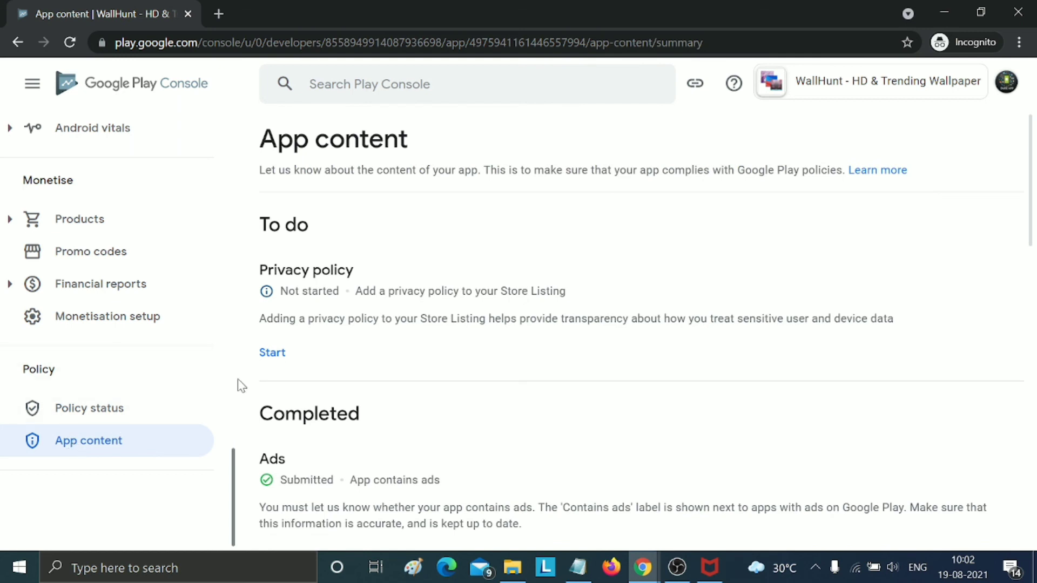
{"action": "left_click", "coordinate": [276, 367]}
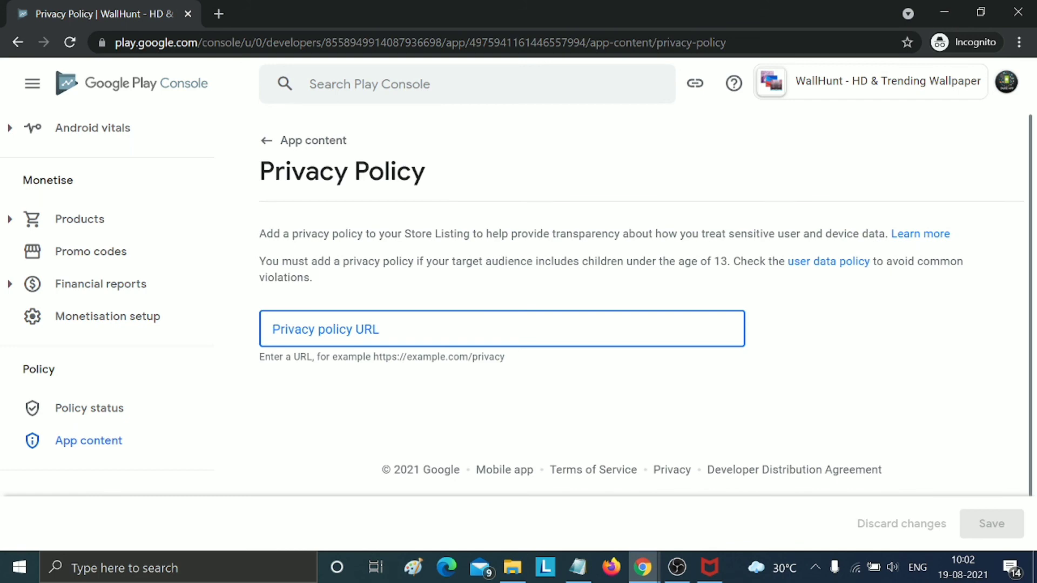
{"action": "left_click", "coordinate": [577, 567]}
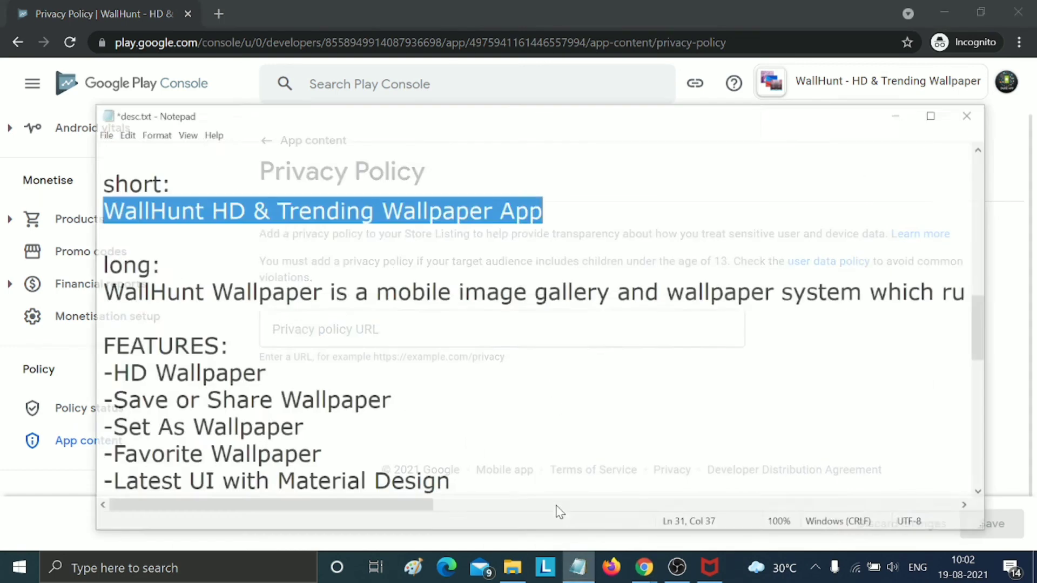
{"action": "scroll", "coordinate": [526, 303], "scroll_direction": "up", "scroll_amount": 2}
{"action": "scroll", "coordinate": [526, 302], "scroll_direction": "down", "scroll_amount": 8}
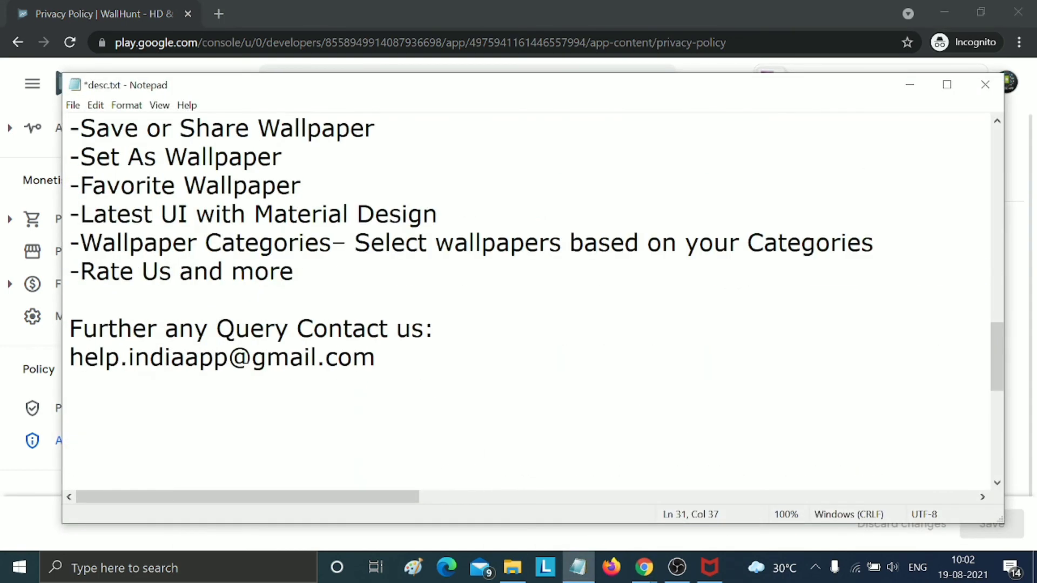
{"action": "scroll", "coordinate": [526, 302], "scroll_direction": "down", "scroll_amount": 2}
{"action": "scroll", "coordinate": [526, 302], "scroll_direction": "up", "scroll_amount": 10}
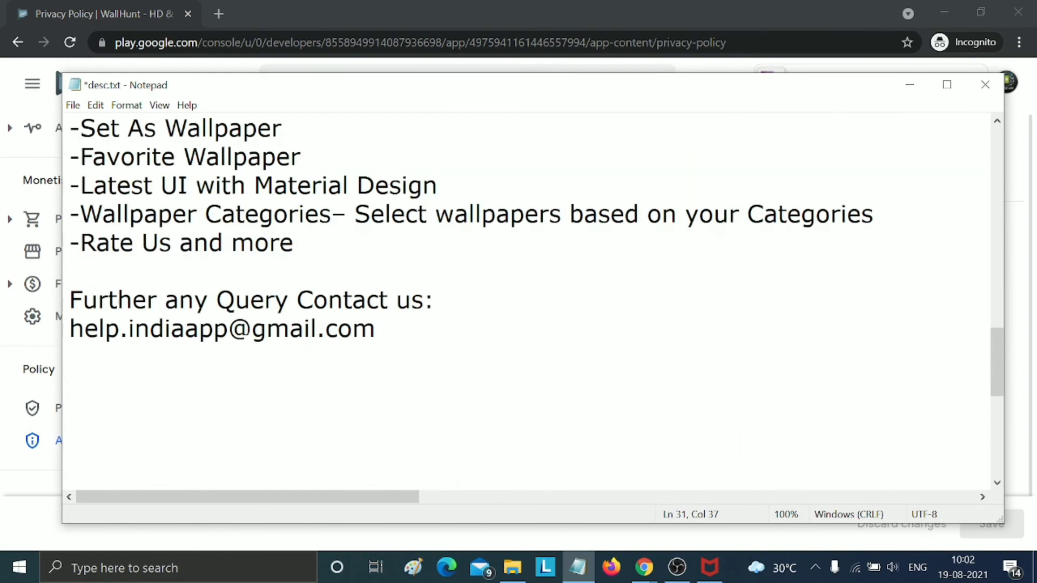
{"action": "scroll", "coordinate": [527, 302], "scroll_direction": "up", "scroll_amount": 2}
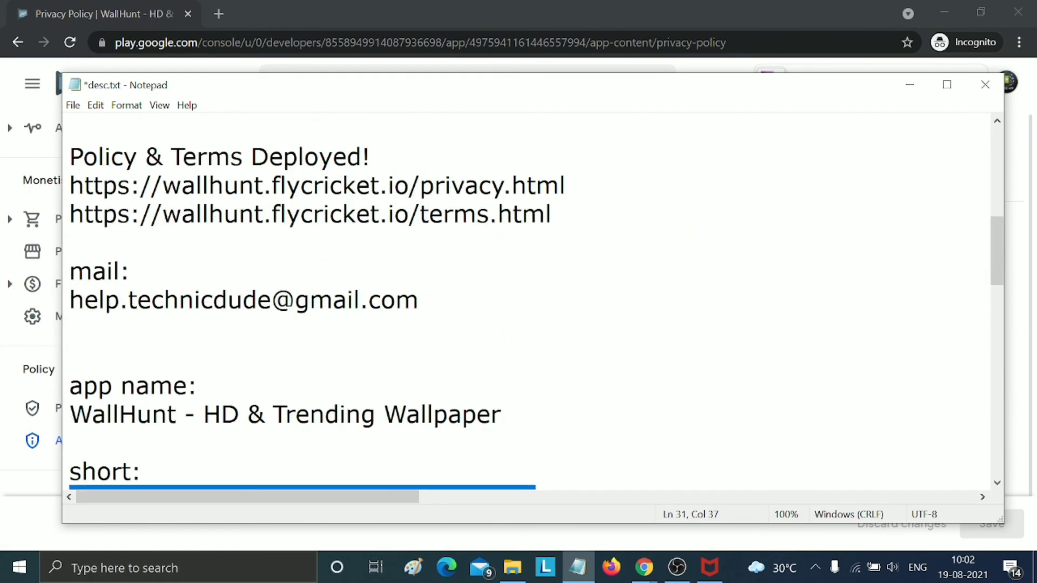
{"action": "left_click_drag", "start_coordinate": [70, 185], "coordinate": [566, 185]}
{"action": "key", "text": "ctrl+c"}
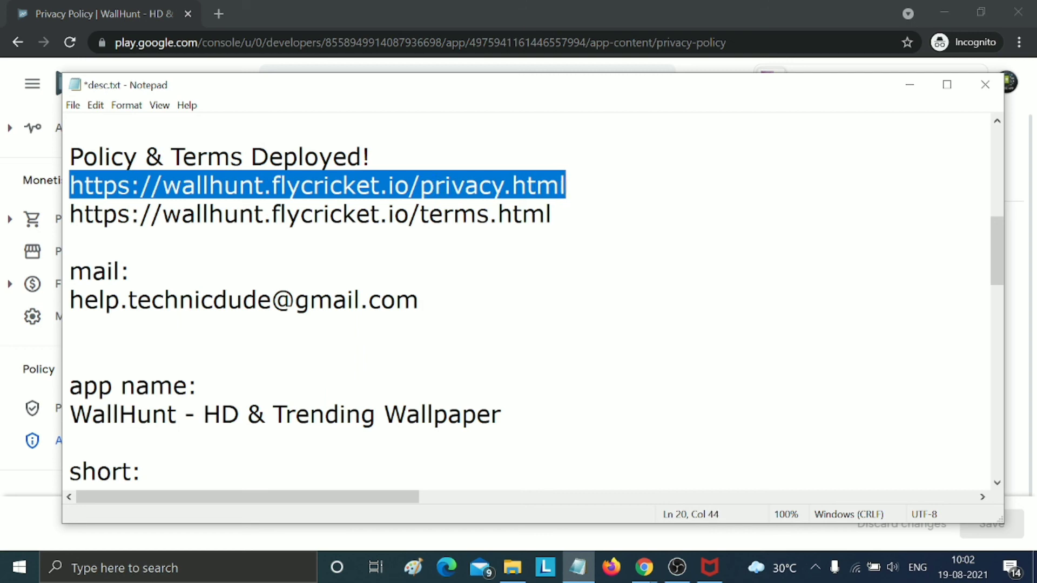
{"action": "left_click", "coordinate": [909, 85]}
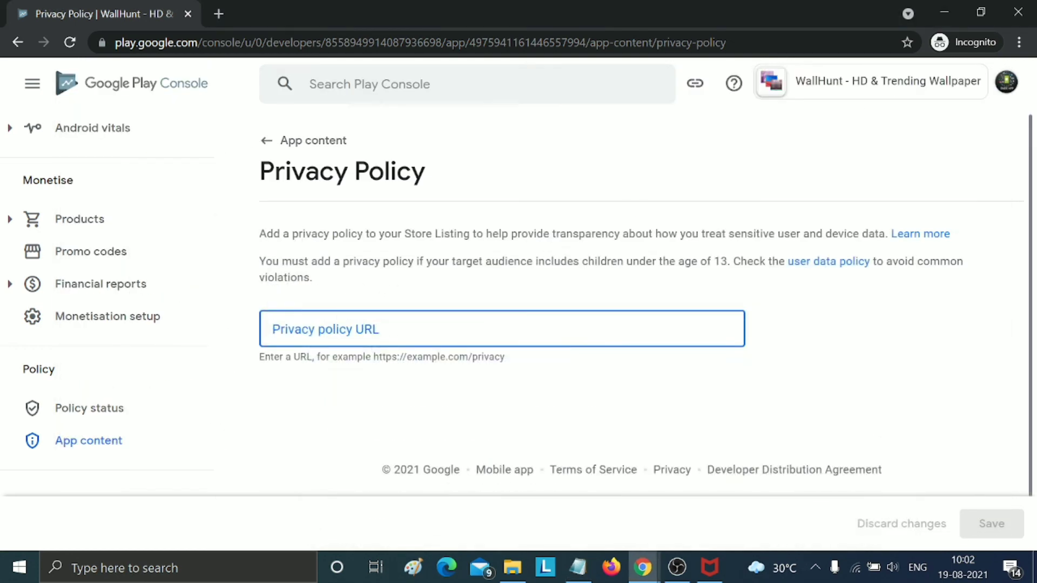
{"action": "key", "text": "ctrl+v"}
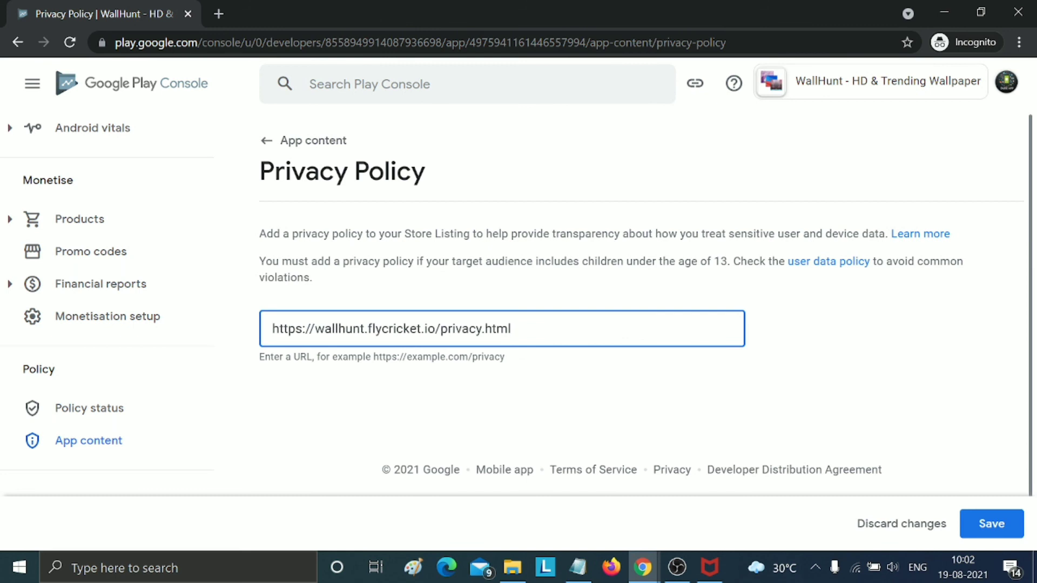
{"action": "left_click", "coordinate": [967, 522]}
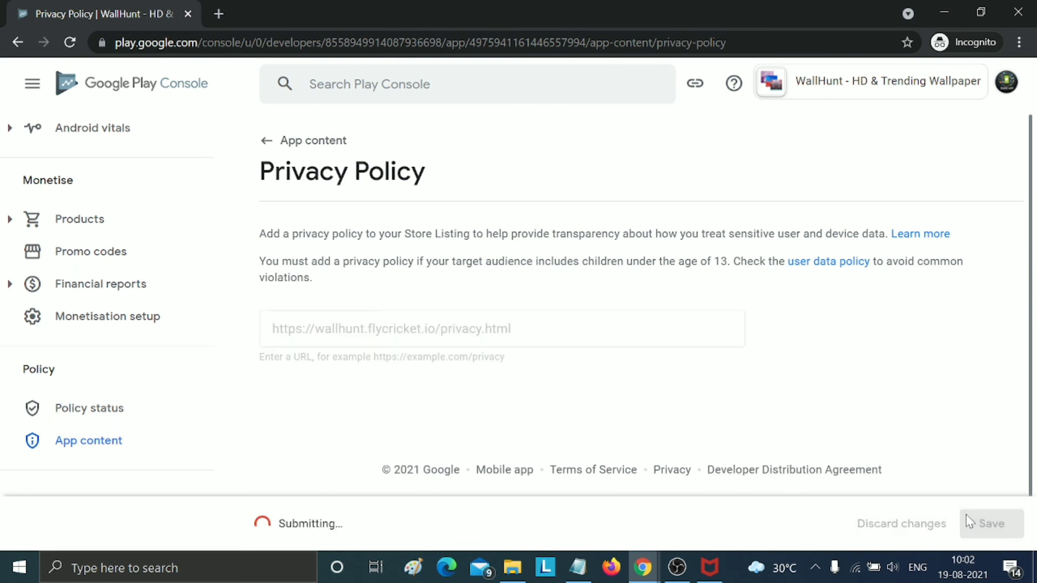
Step: Open the list of all apps and check the update status of WallHunt - HD & Trending Wallpaper and the other apps
{"action": "scroll", "coordinate": [88, 361], "scroll_direction": "up", "scroll_amount": 12}
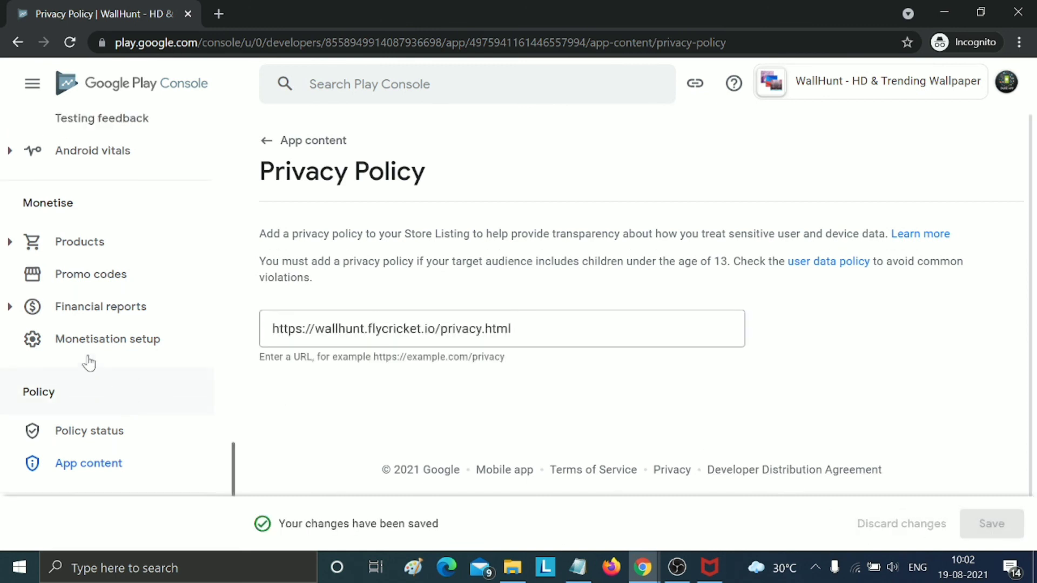
{"action": "scroll", "coordinate": [88, 360], "scroll_direction": "up", "scroll_amount": 10}
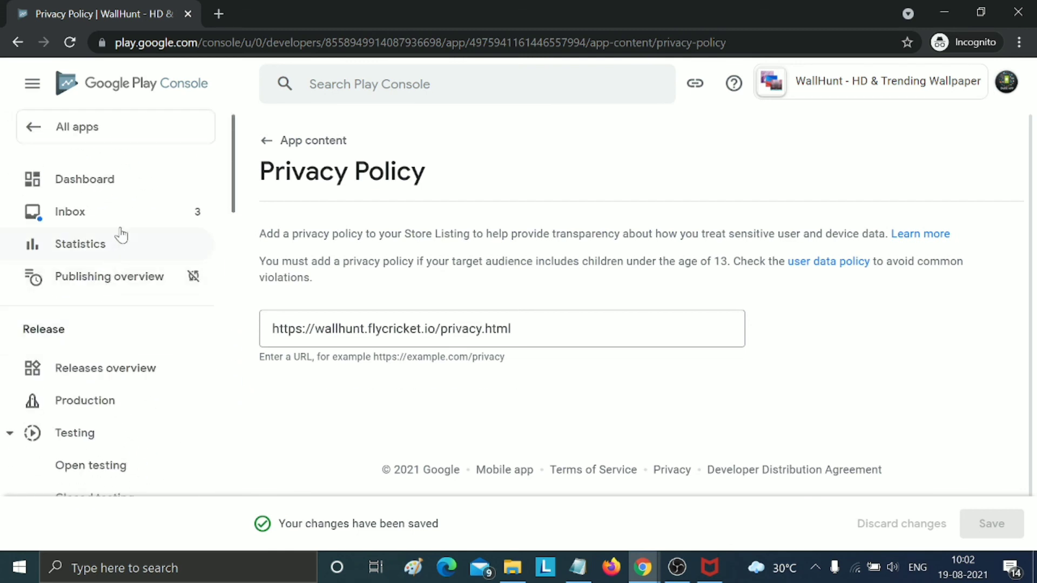
{"action": "left_click", "coordinate": [147, 132]}
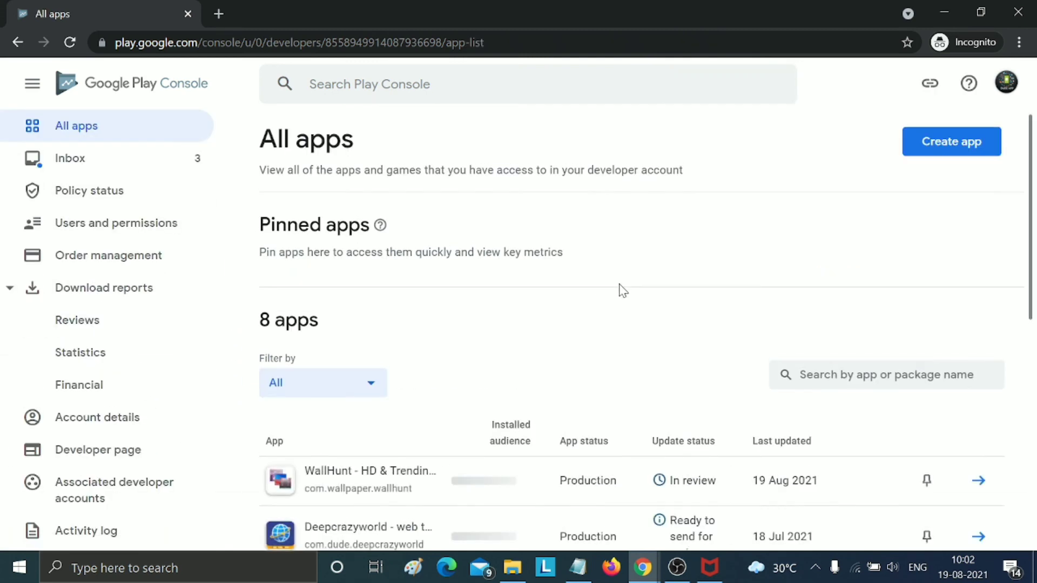
{"action": "scroll", "coordinate": [782, 305], "scroll_direction": "down", "scroll_amount": 2}
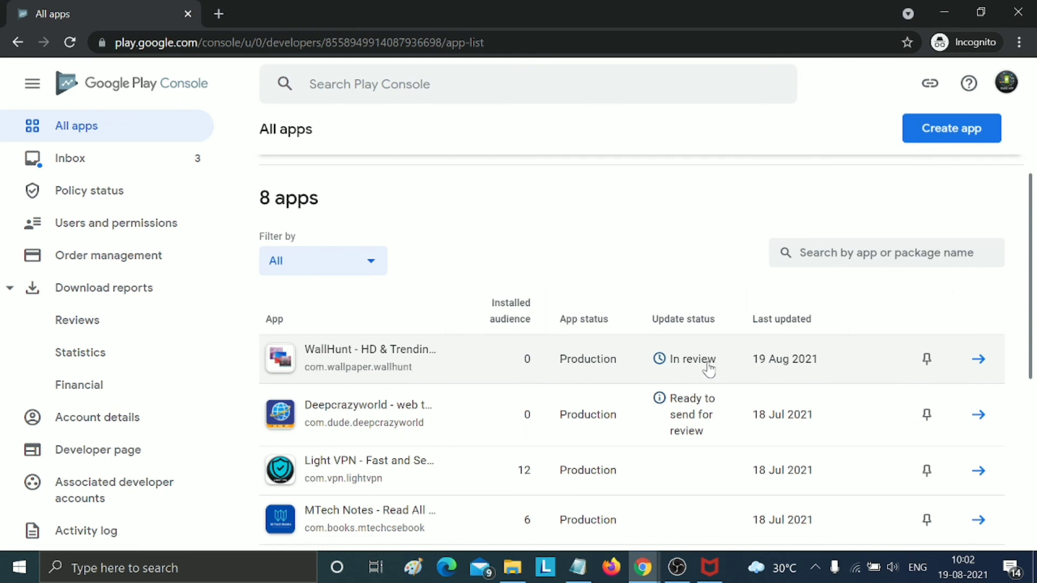
{"action": "scroll", "coordinate": [709, 370], "scroll_direction": "down", "scroll_amount": 4}
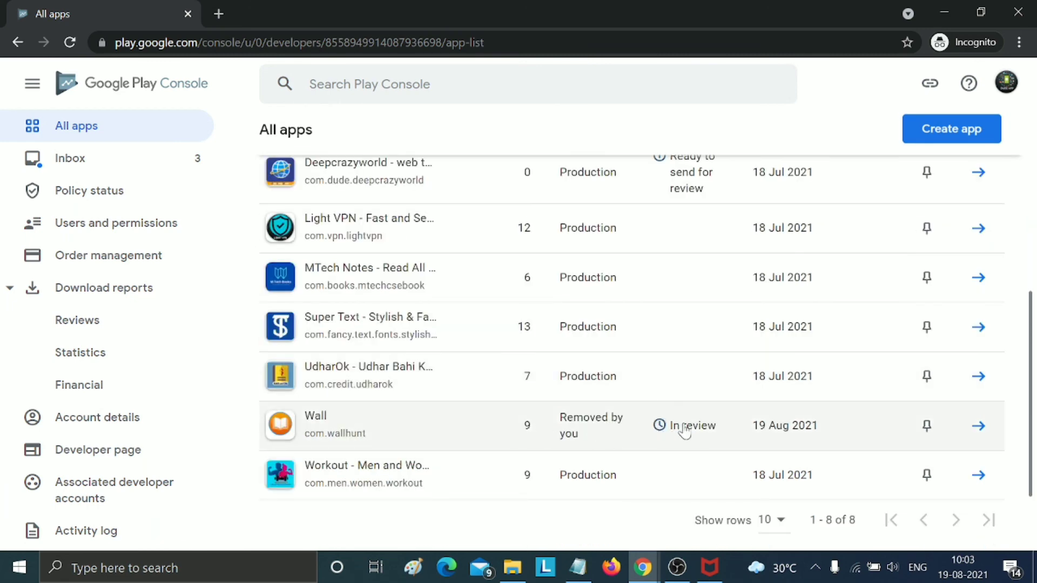
{"action": "scroll", "coordinate": [724, 426], "scroll_direction": "up", "scroll_amount": 2}
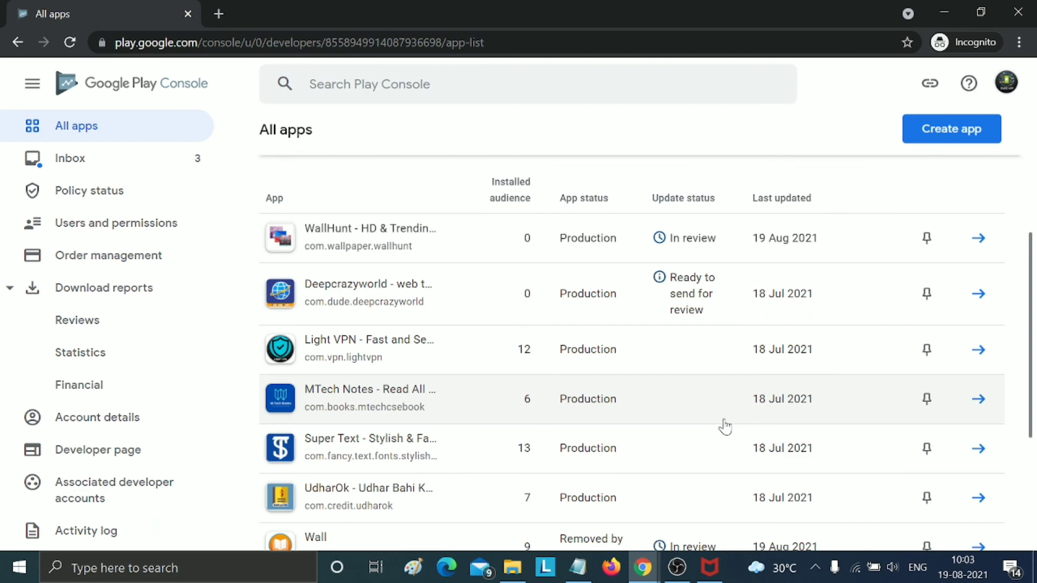